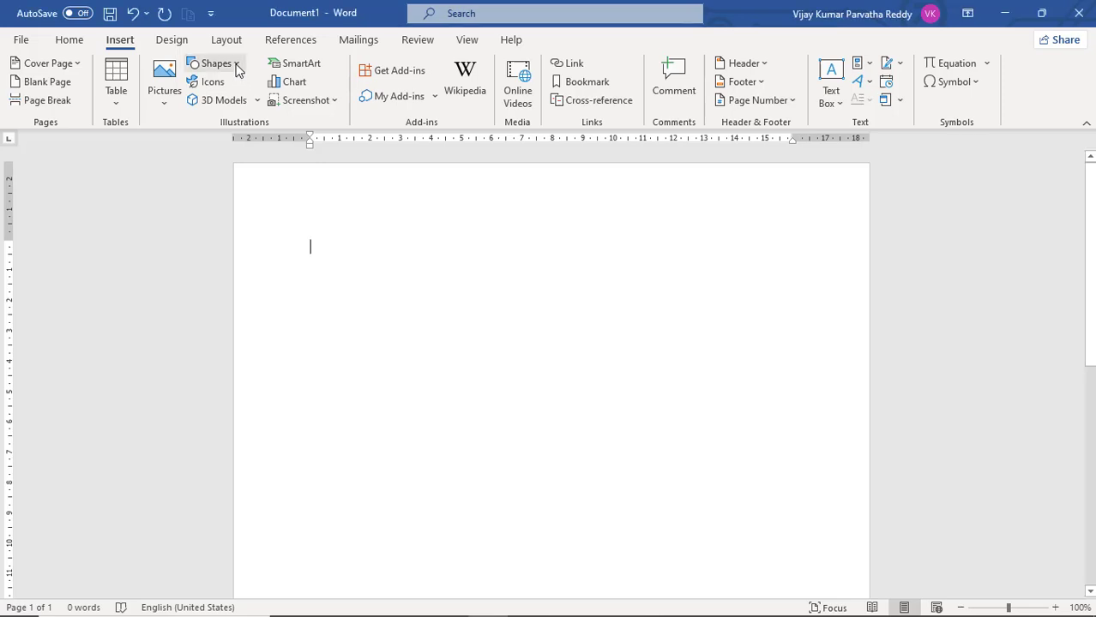
Draw a Sun shape about 6.85 cm high and 7.96 cm wide near the top of the blank page
{"action": "left_click", "coordinate": [238, 65]}
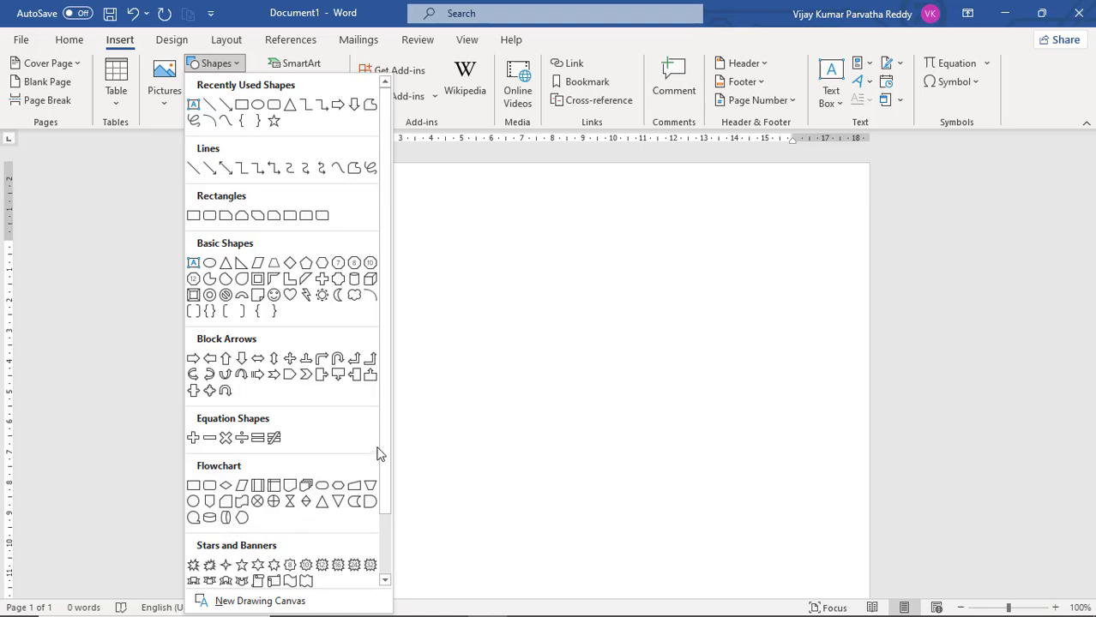
{"action": "left_click_drag", "start_coordinate": [383, 448], "coordinate": [391, 377]}
{"action": "left_click", "coordinate": [321, 294]}
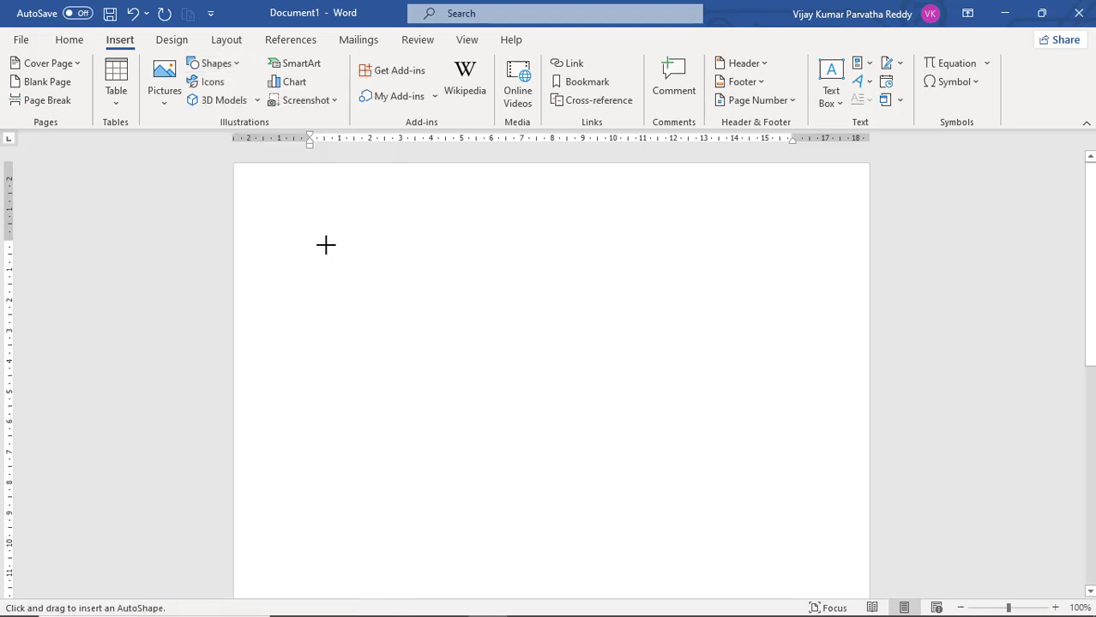
{"action": "mouse_move", "coordinate": [324, 244]}
{"action": "left_mouse_down"}
{"action": "mouse_move", "coordinate": [415, 399]}
{"action": "mouse_move", "coordinate": [568, 454]}
{"action": "left_mouse_up"}
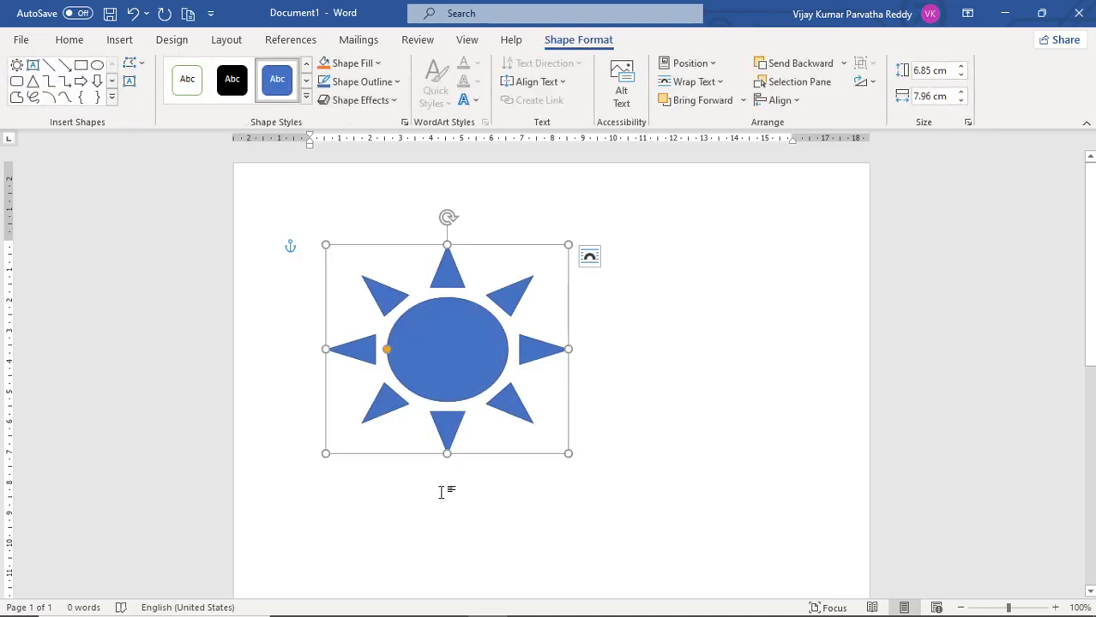
{"action": "left_click", "coordinate": [409, 506]}
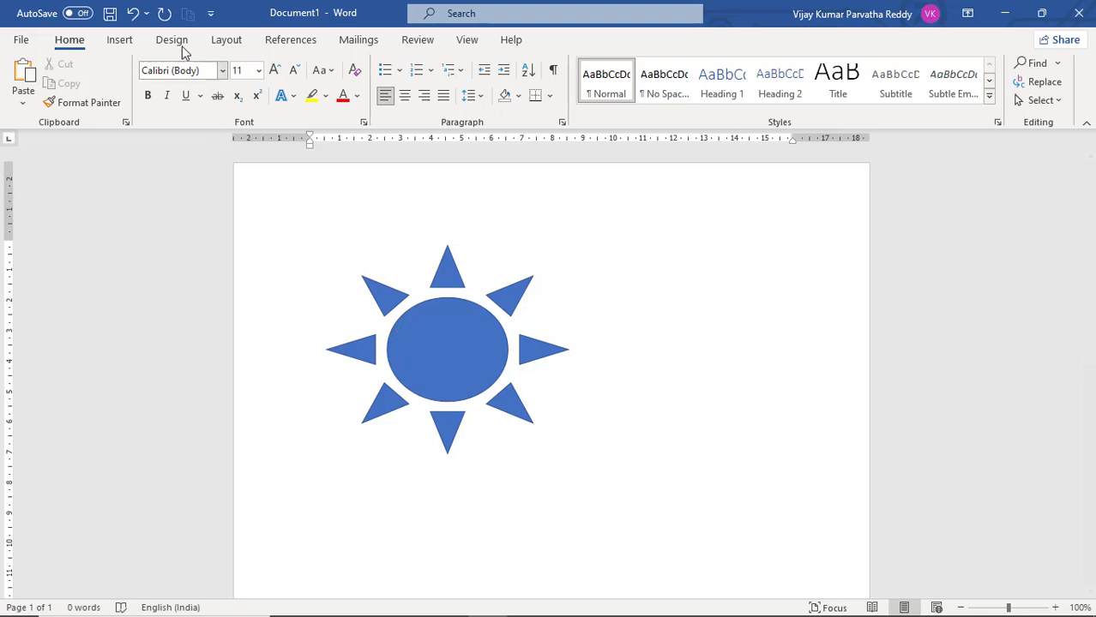
Draw a striped right block arrow about 2.43 cm high and 8.81 cm wide below the sun
{"action": "left_click", "coordinate": [126, 43]}
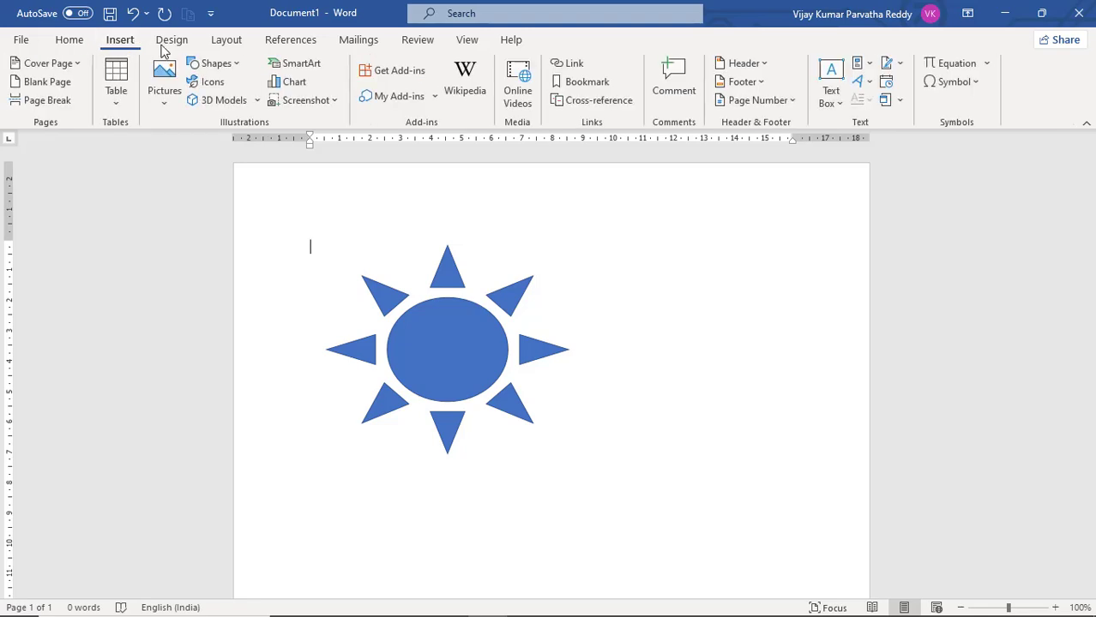
{"action": "left_click", "coordinate": [236, 67]}
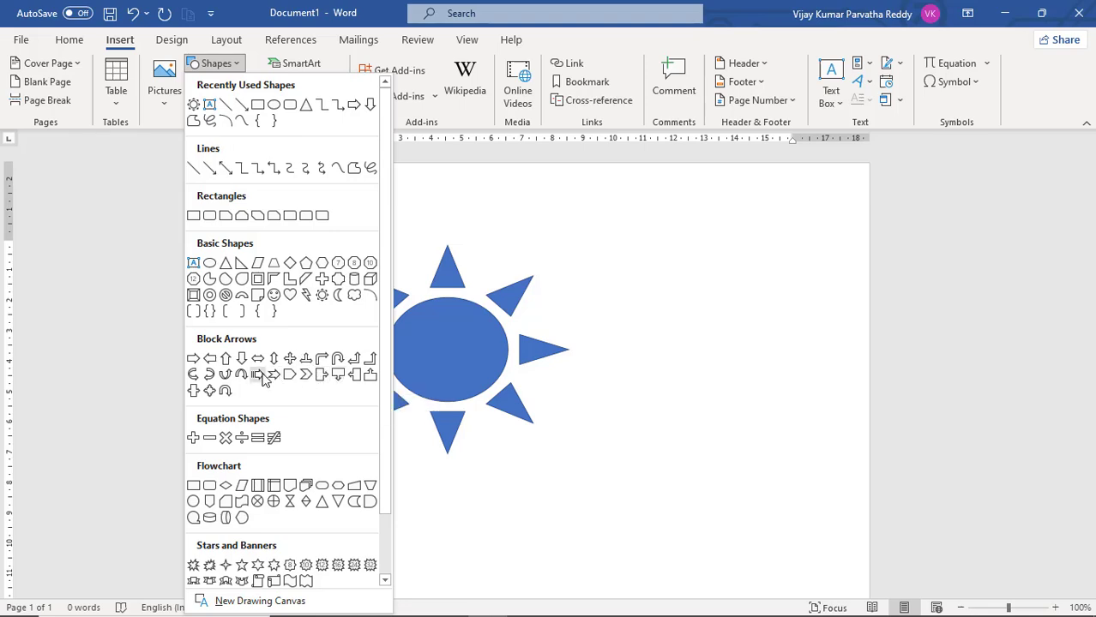
{"action": "left_click", "coordinate": [258, 375]}
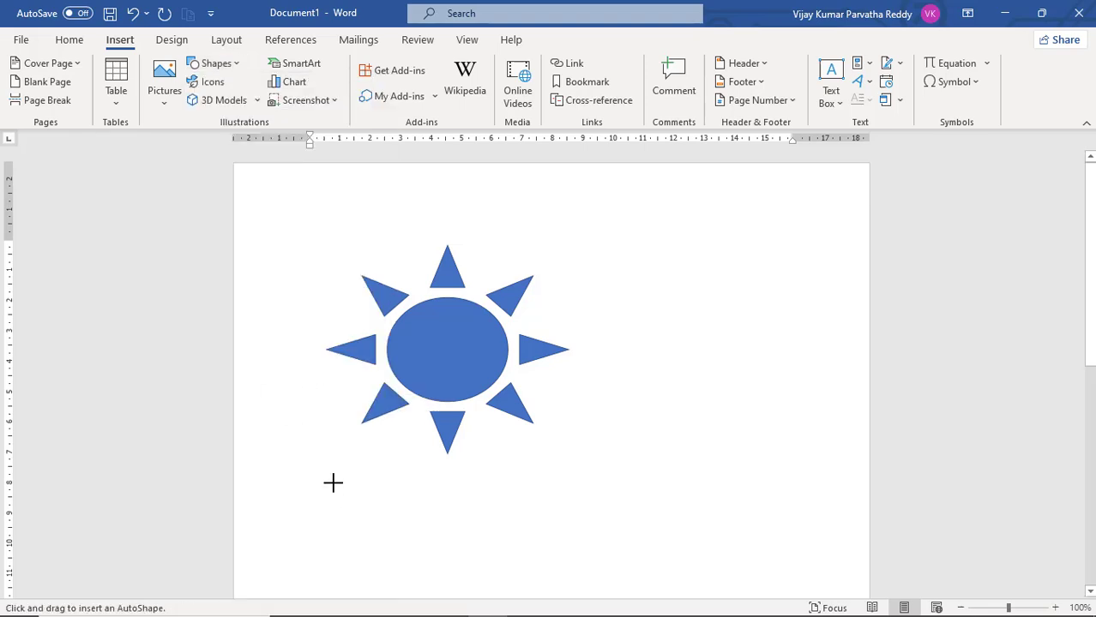
{"action": "left_click_drag", "start_coordinate": [332, 482], "coordinate": [601, 558]}
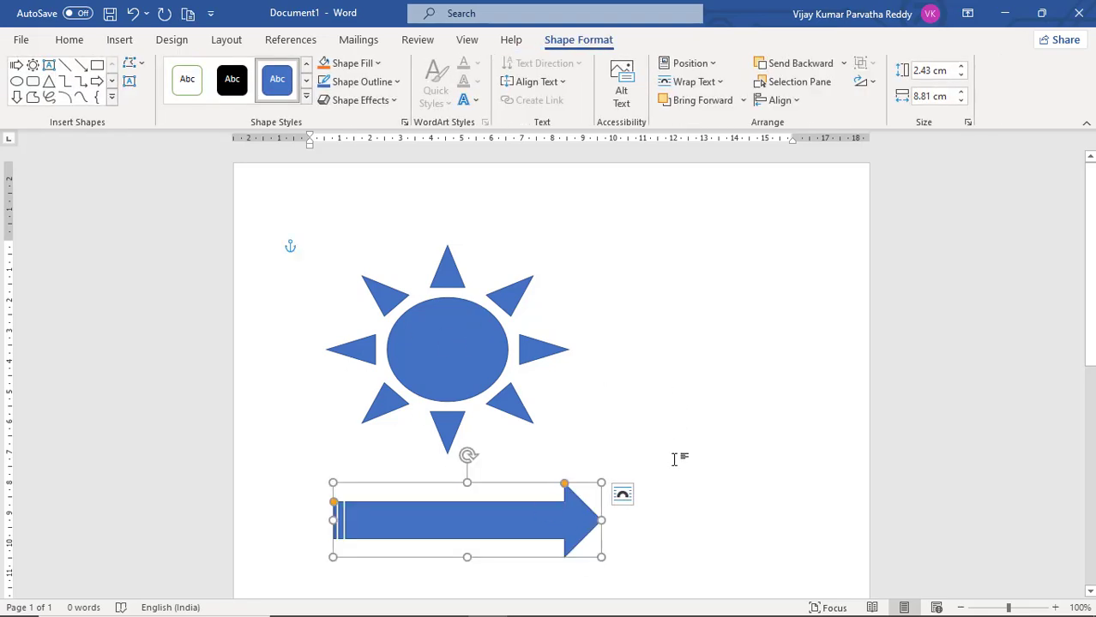
{"action": "scroll", "coordinate": [675, 457], "scroll_direction": "down", "scroll_amount": 2}
{"action": "left_click", "coordinate": [531, 473]}
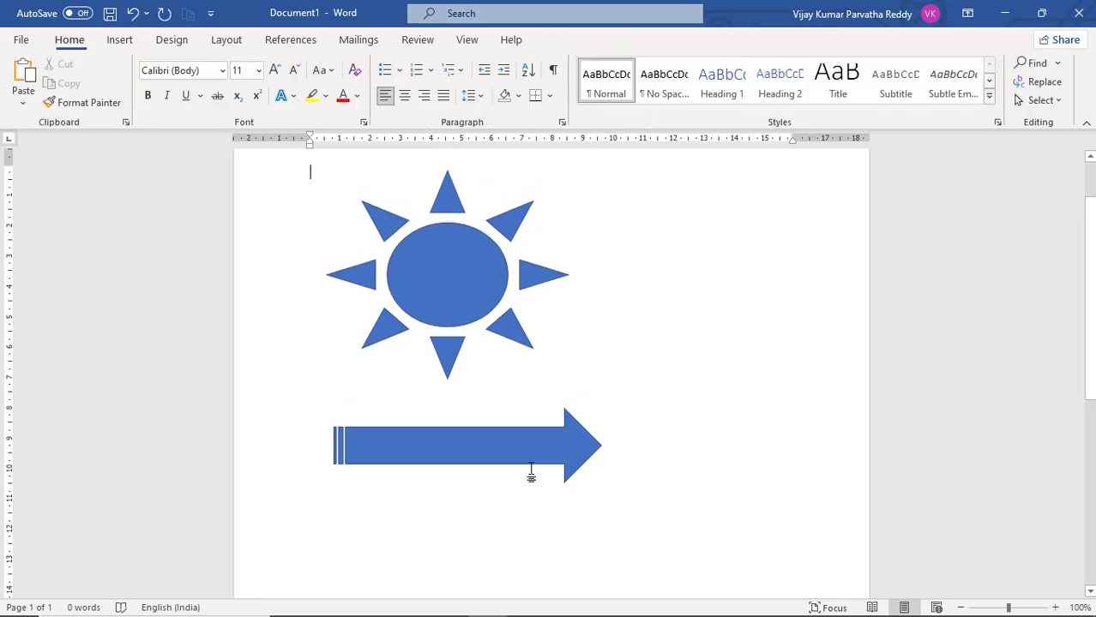
Draw the second explosion shape from Stars and Banners, about 6.8 cm high and 6.88 cm wide, to the right of the sun
{"action": "left_click", "coordinate": [121, 41]}
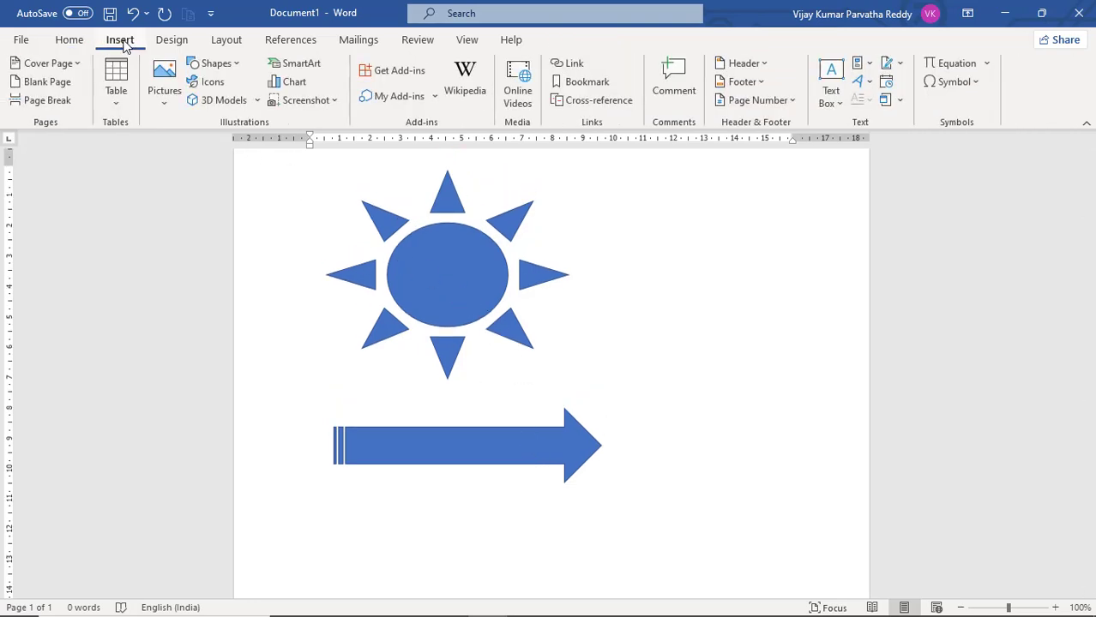
{"action": "left_click", "coordinate": [235, 69]}
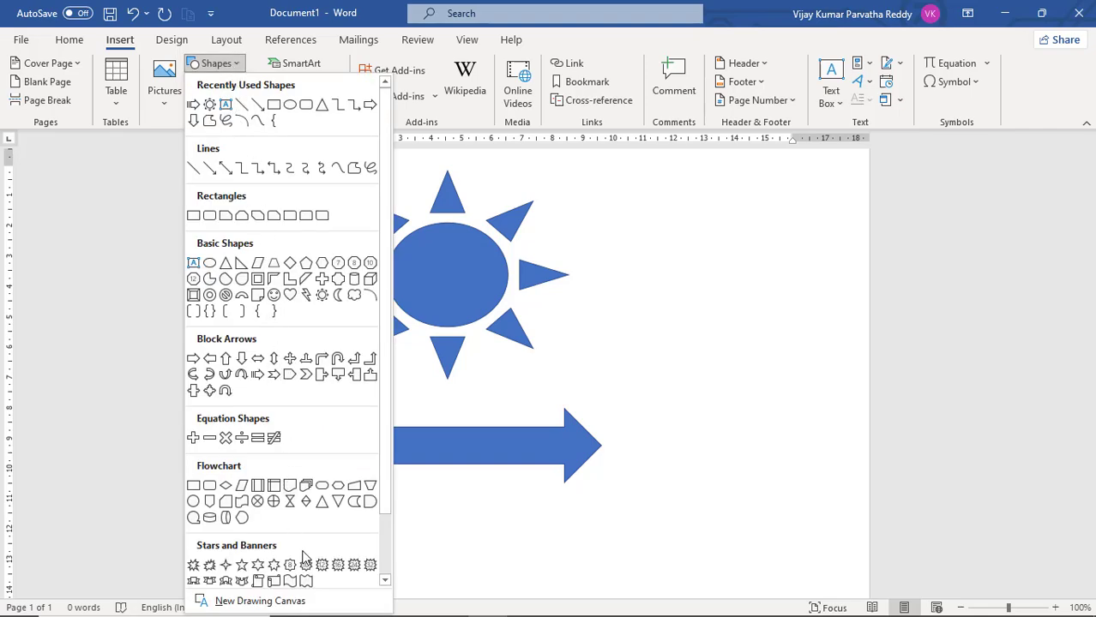
{"action": "scroll", "coordinate": [307, 549], "scroll_direction": "down", "scroll_amount": 1}
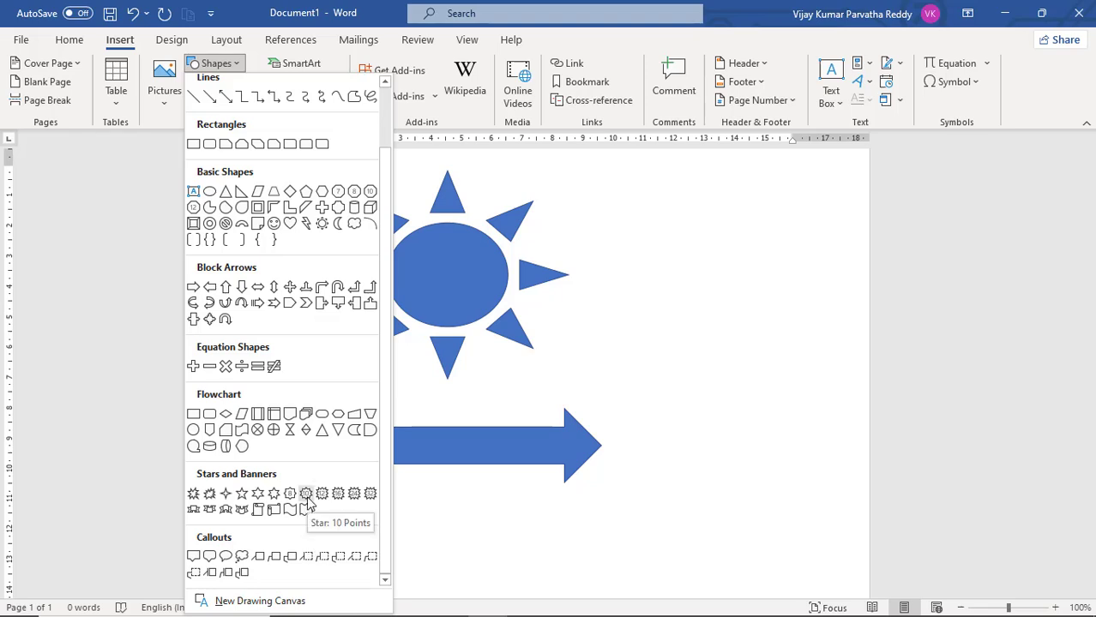
{"action": "left_click", "coordinate": [210, 495]}
{"action": "left_click_drag", "start_coordinate": [646, 221], "coordinate": [855, 428]}
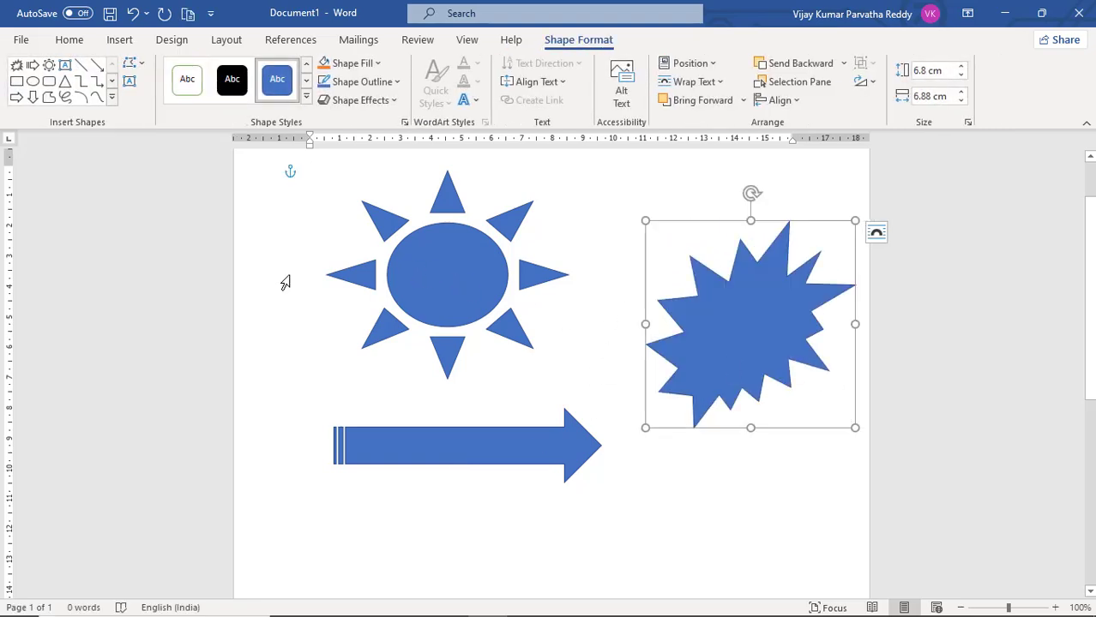
{"action": "left_click", "coordinate": [441, 498]}
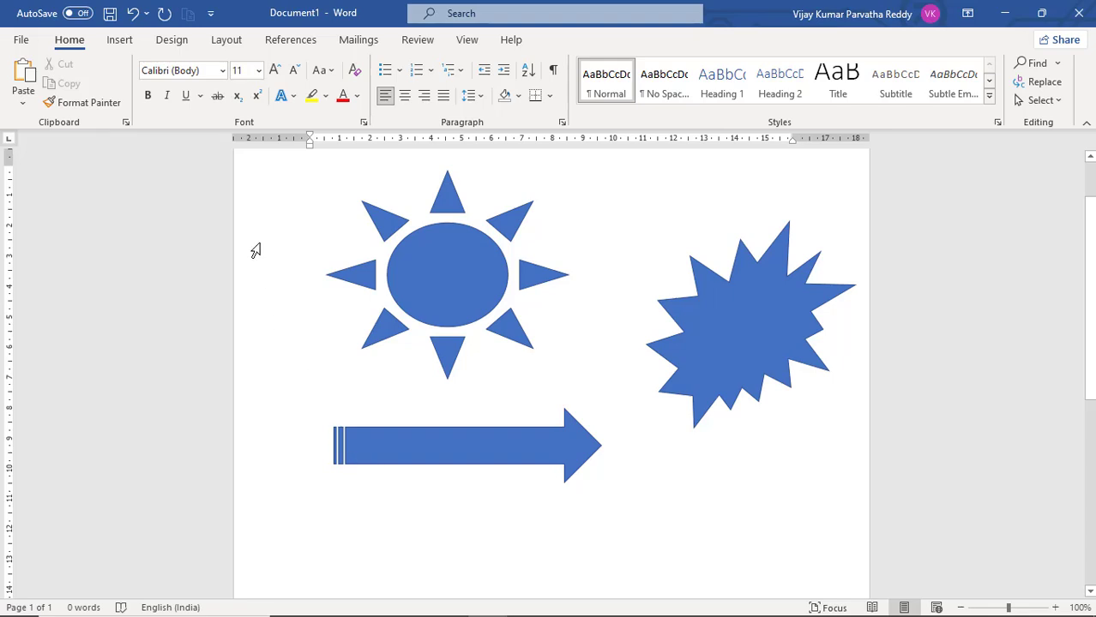
Draw a cloud thought-bubble callout below the explosion shape and enlarge it to about 5.11 cm high and 5.95 cm wide
{"action": "left_click", "coordinate": [120, 40]}
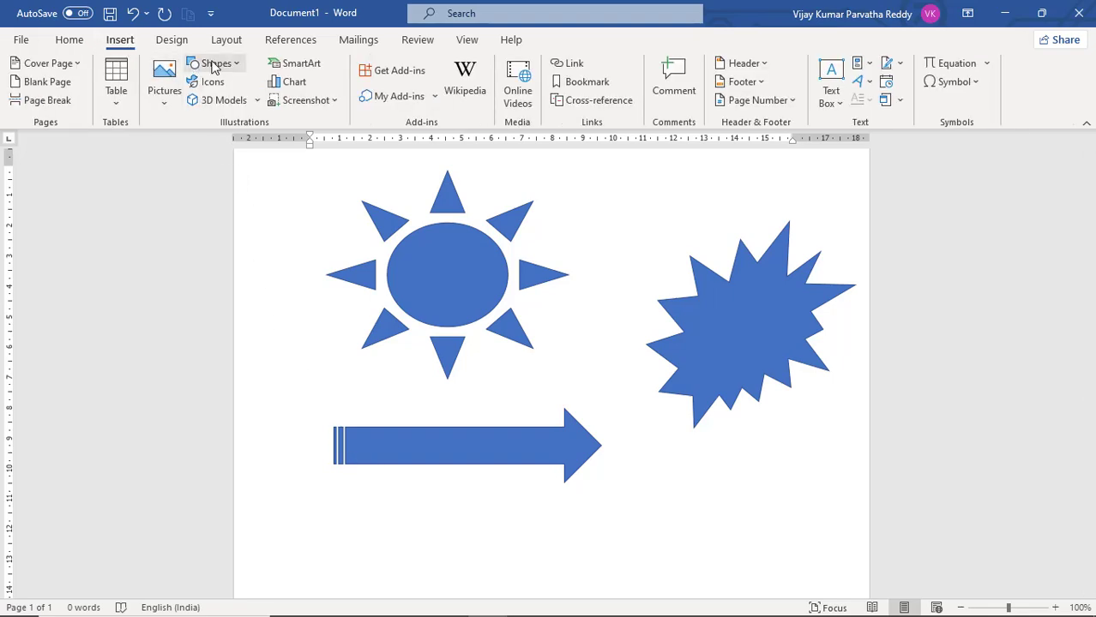
{"action": "left_click", "coordinate": [237, 65]}
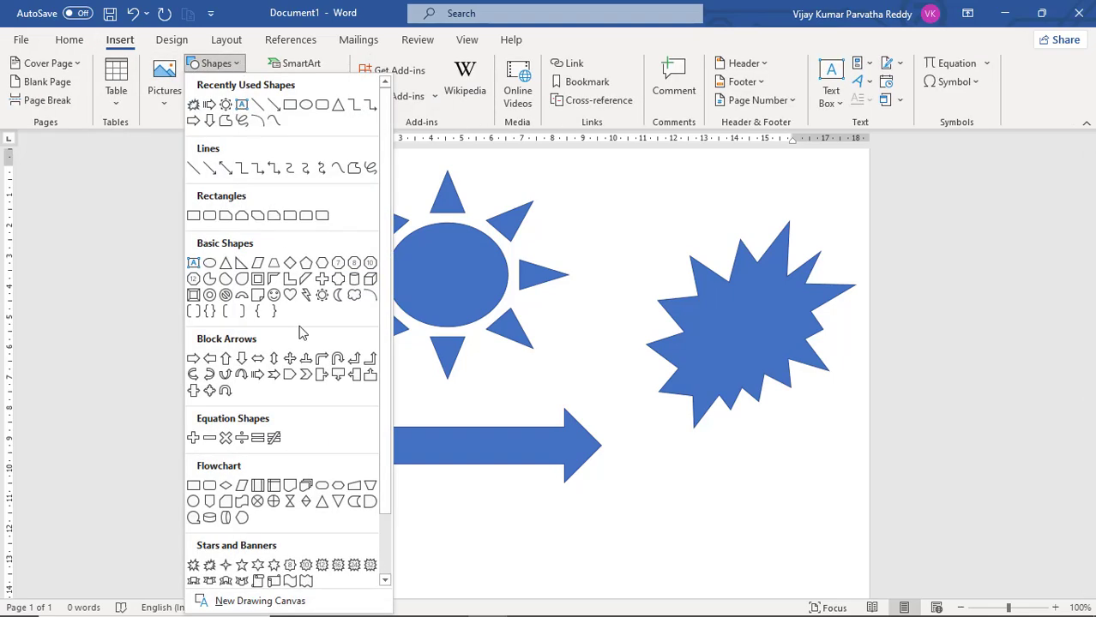
{"action": "scroll", "coordinate": [313, 495], "scroll_direction": "down", "scroll_amount": 1}
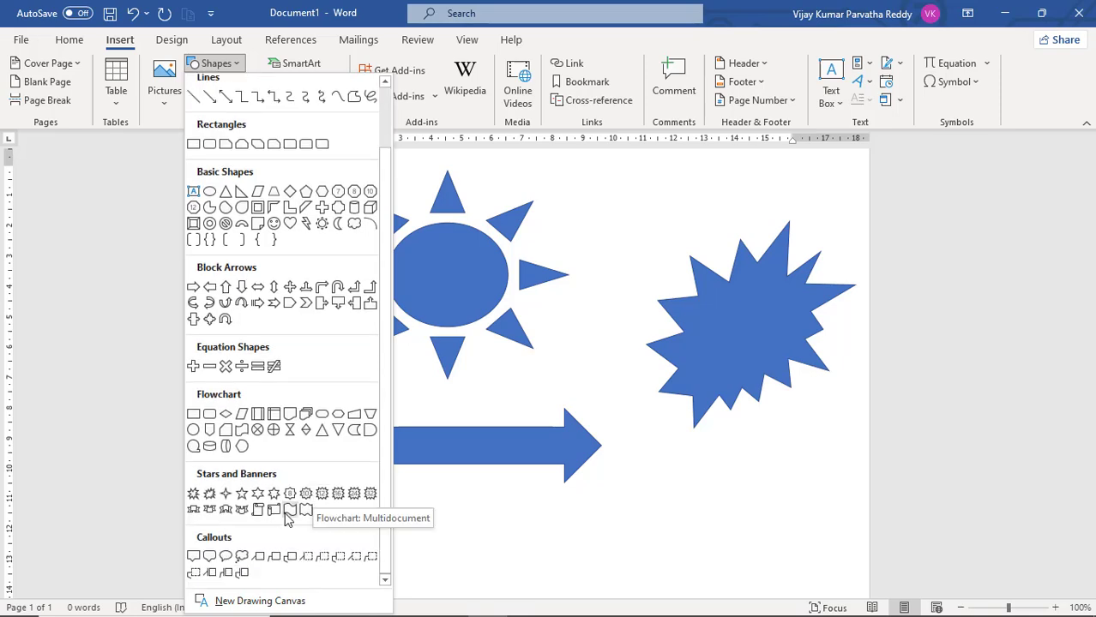
{"action": "left_click", "coordinate": [241, 562]}
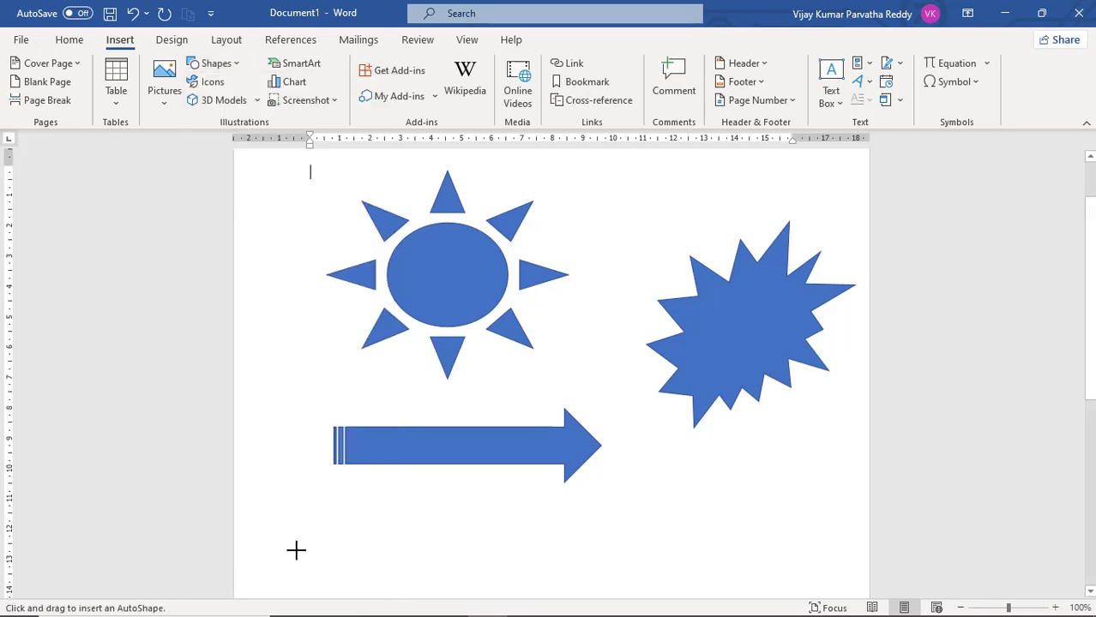
{"action": "left_click_drag", "start_coordinate": [588, 486], "coordinate": [751, 599]}
{"action": "scroll", "coordinate": [686, 472], "scroll_direction": "down", "scroll_amount": 2}
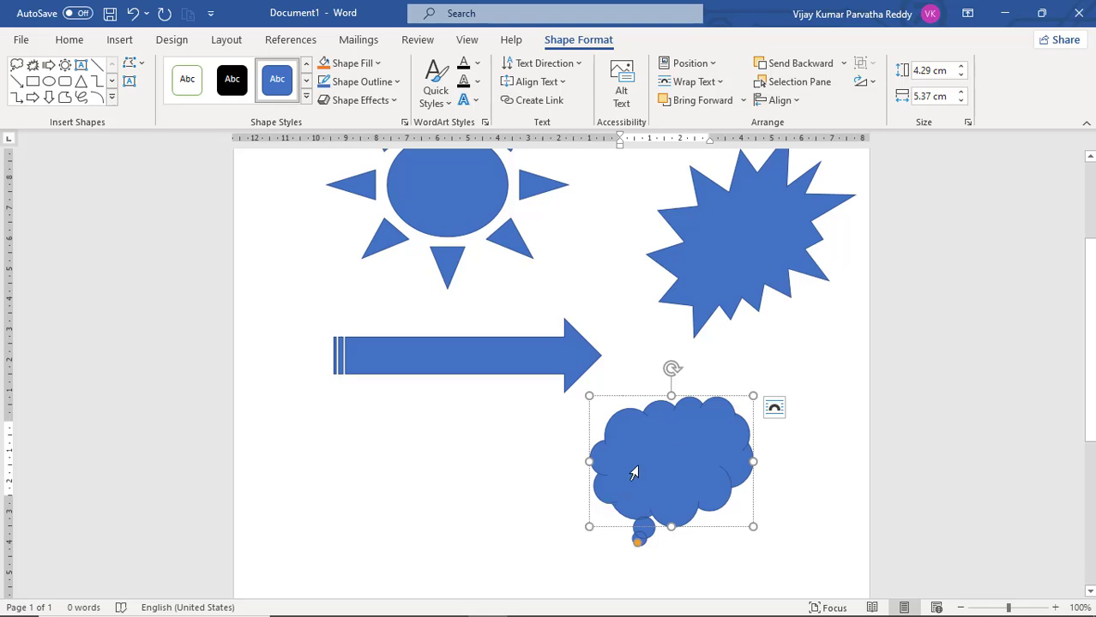
{"action": "left_click_drag", "start_coordinate": [753, 396], "coordinate": [770, 370]}
Enter the text "This a callout" inside the cloud callout
{"action": "scroll", "coordinate": [618, 405], "scroll_direction": "up", "scroll_amount": 1}
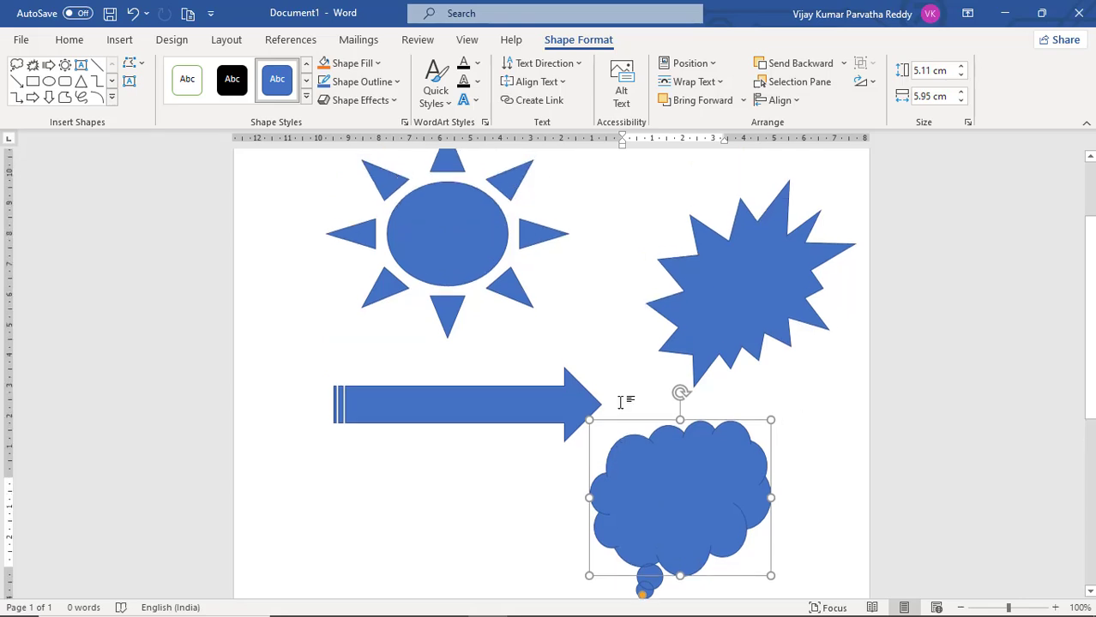
{"action": "scroll", "coordinate": [621, 403], "scroll_direction": "up", "scroll_amount": 2}
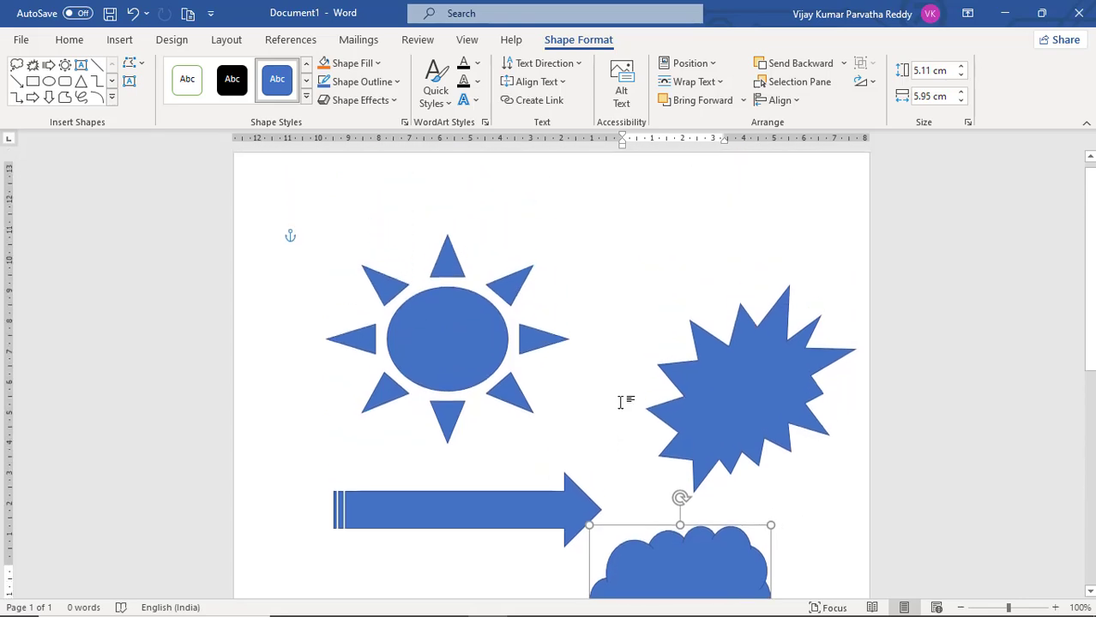
{"action": "left_click", "coordinate": [432, 321]}
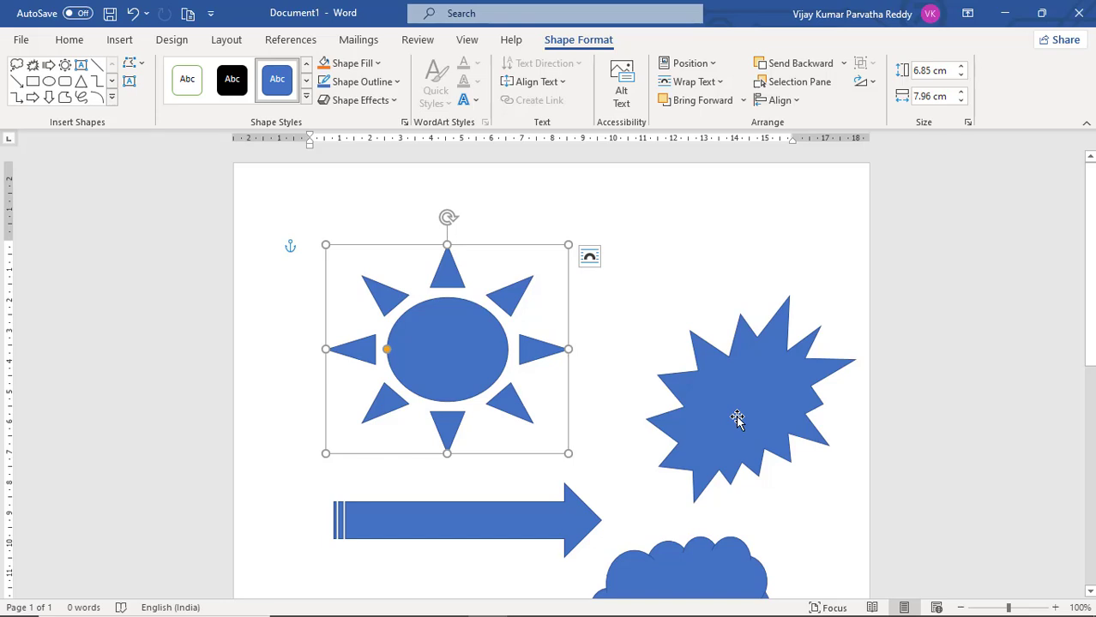
{"action": "scroll", "coordinate": [737, 419], "scroll_direction": "down", "scroll_amount": 3}
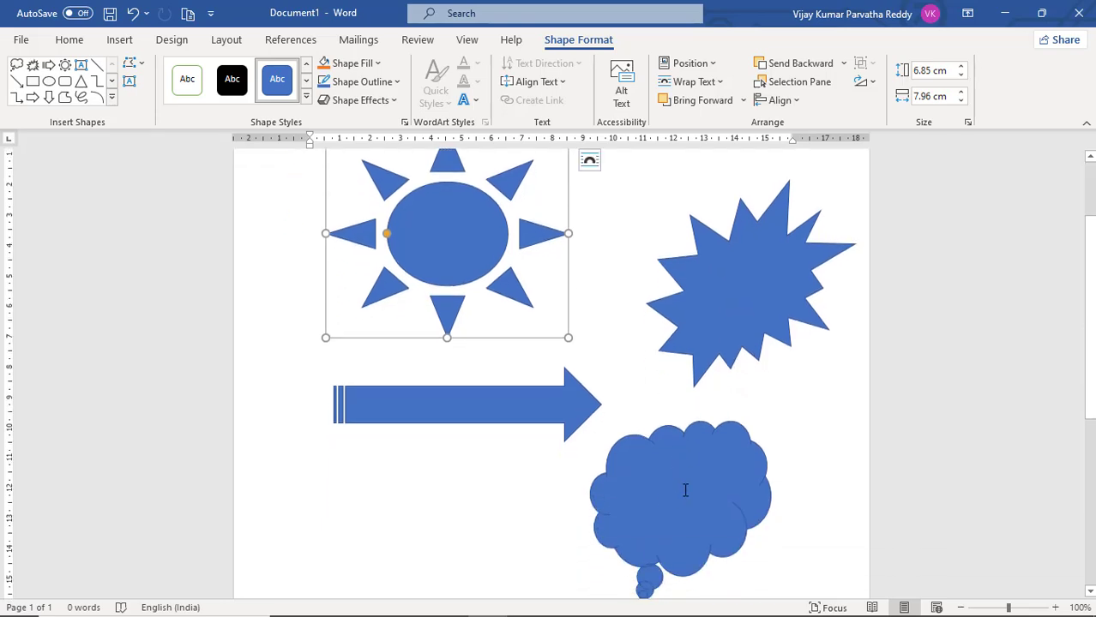
{"action": "left_click", "coordinate": [686, 490]}
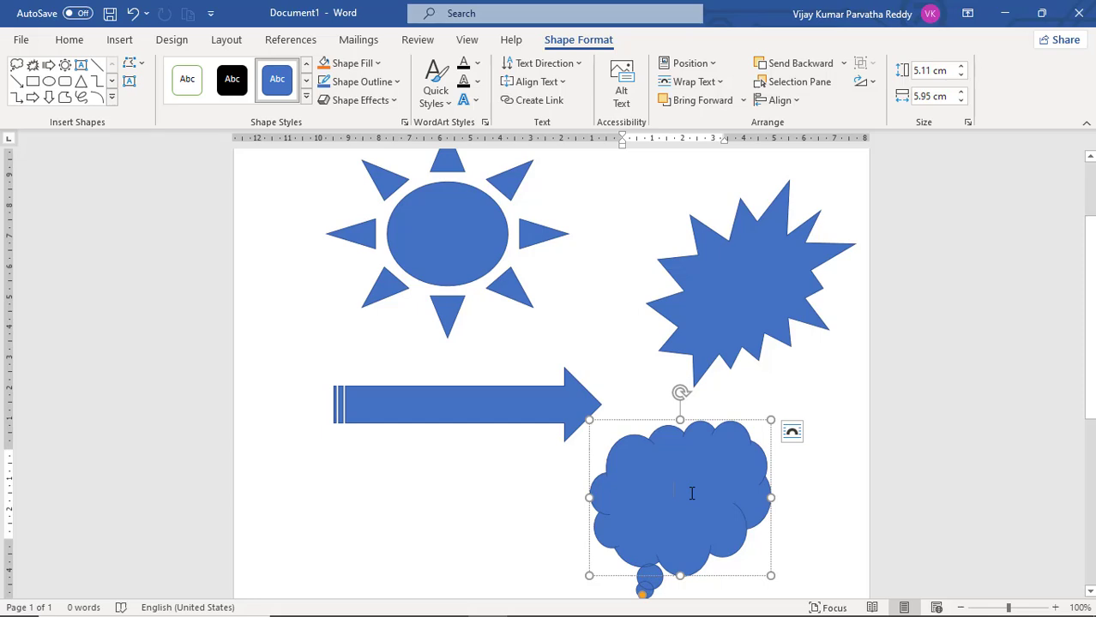
{"action": "type", "text": "thi"}
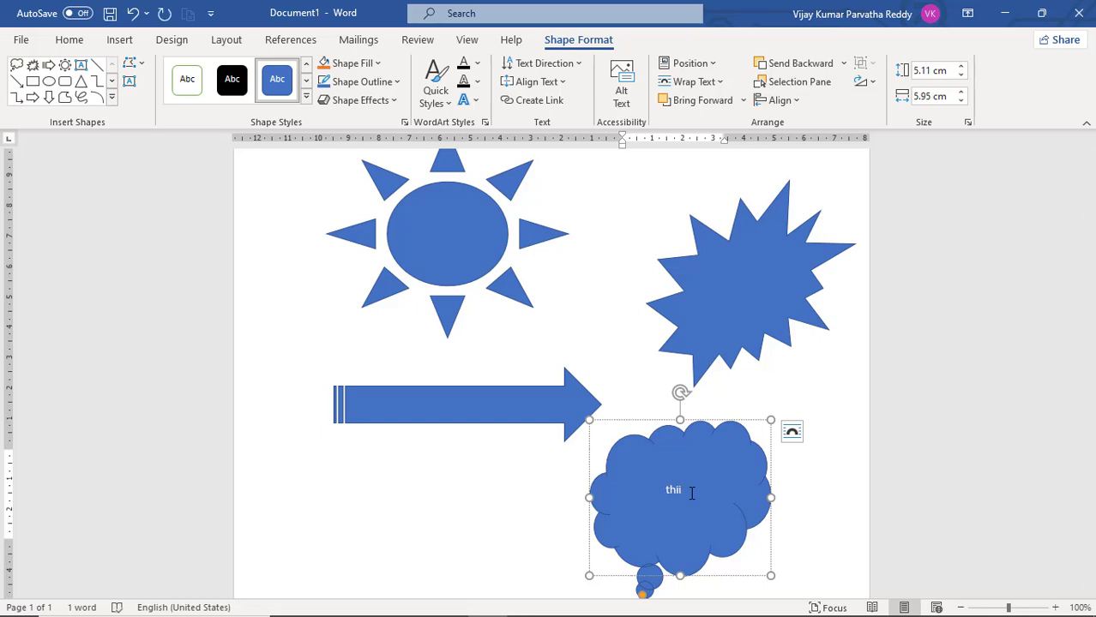
{"action": "type", "text": "s a ca"}
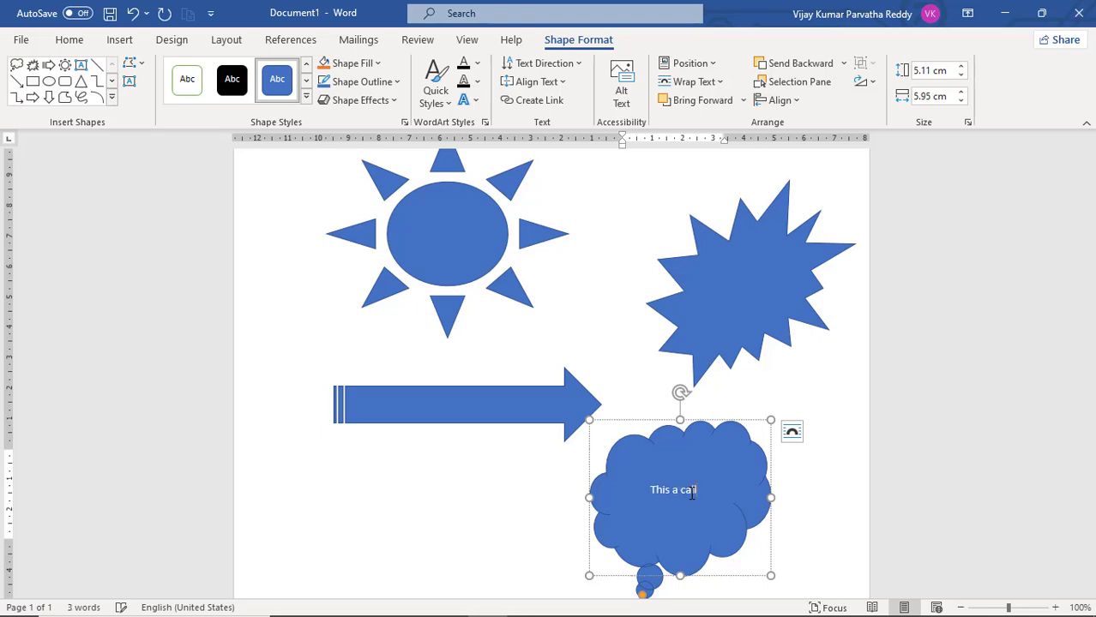
{"action": "type", "text": "llout"}
Add the text "word" inside the explosion shape
{"action": "left_click", "coordinate": [737, 308]}
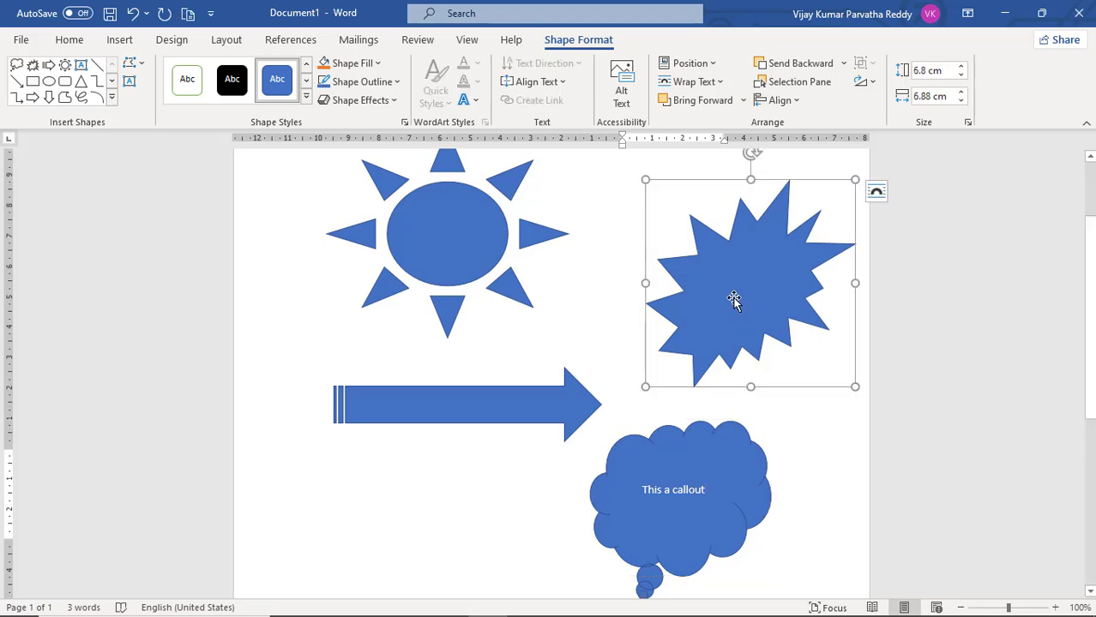
{"action": "right_click", "coordinate": [725, 299]}
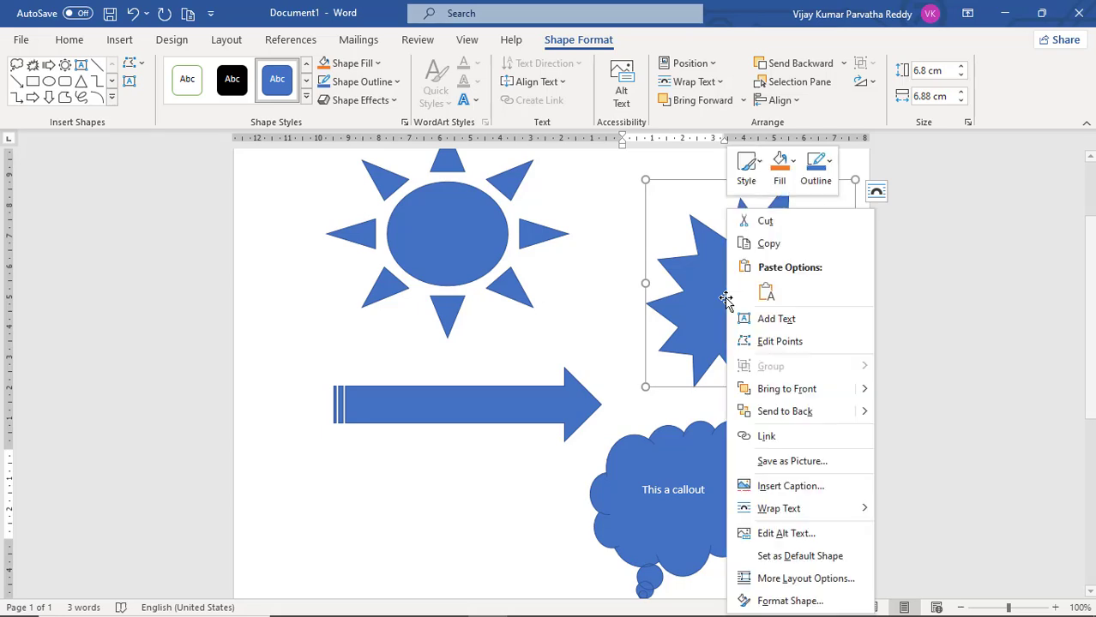
{"action": "left_click", "coordinate": [765, 323]}
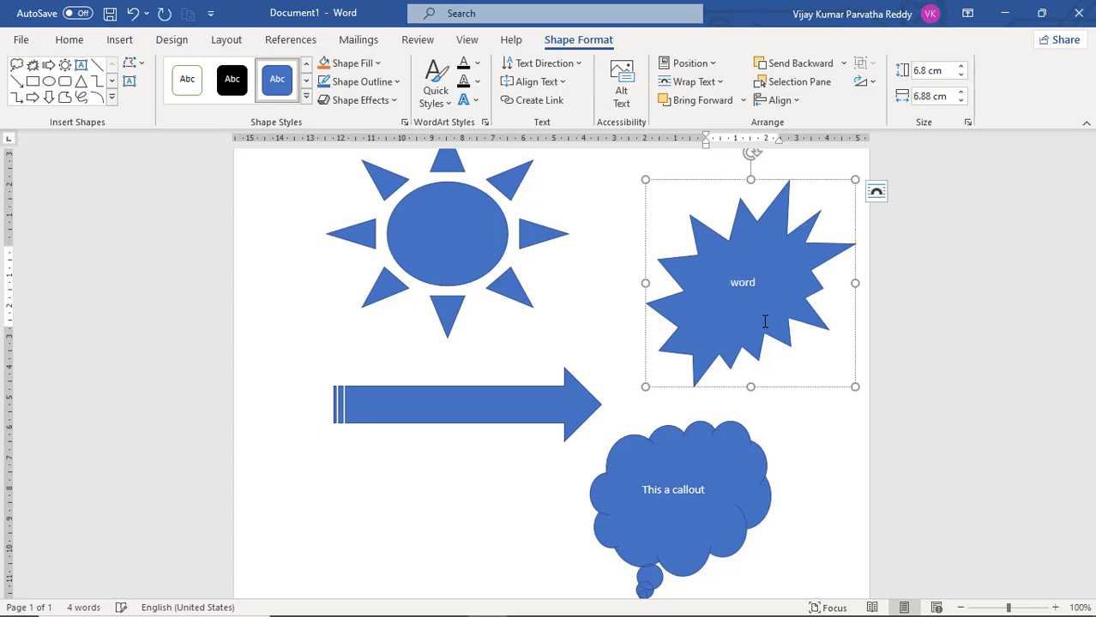
Add the text "Ms-word" inside the sun shape
{"action": "left_click", "coordinate": [515, 403]}
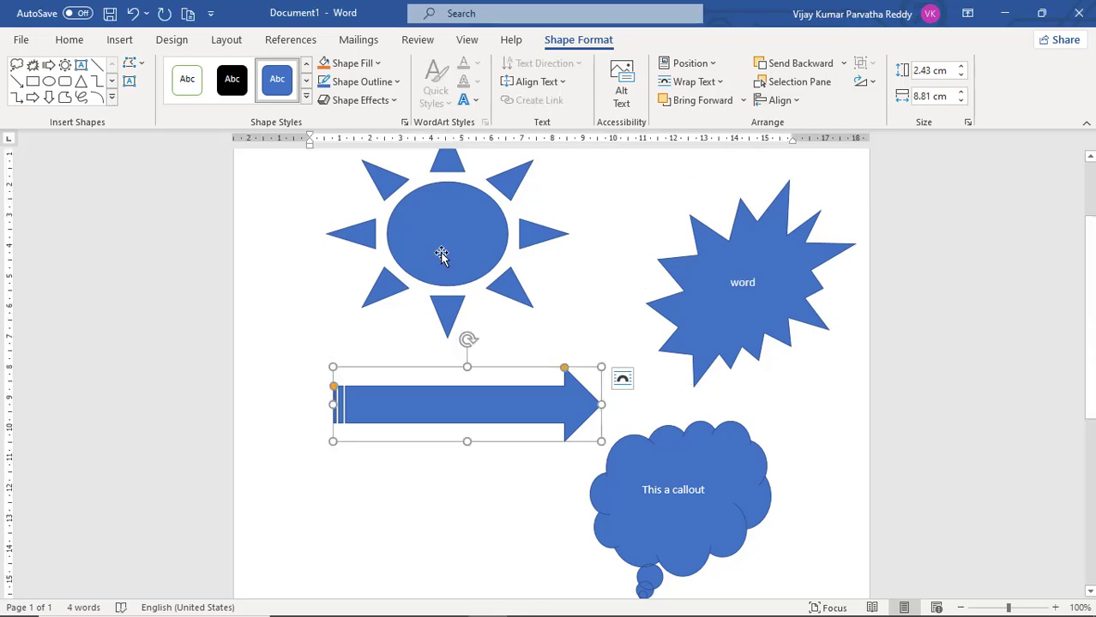
{"action": "left_click", "coordinate": [441, 253]}
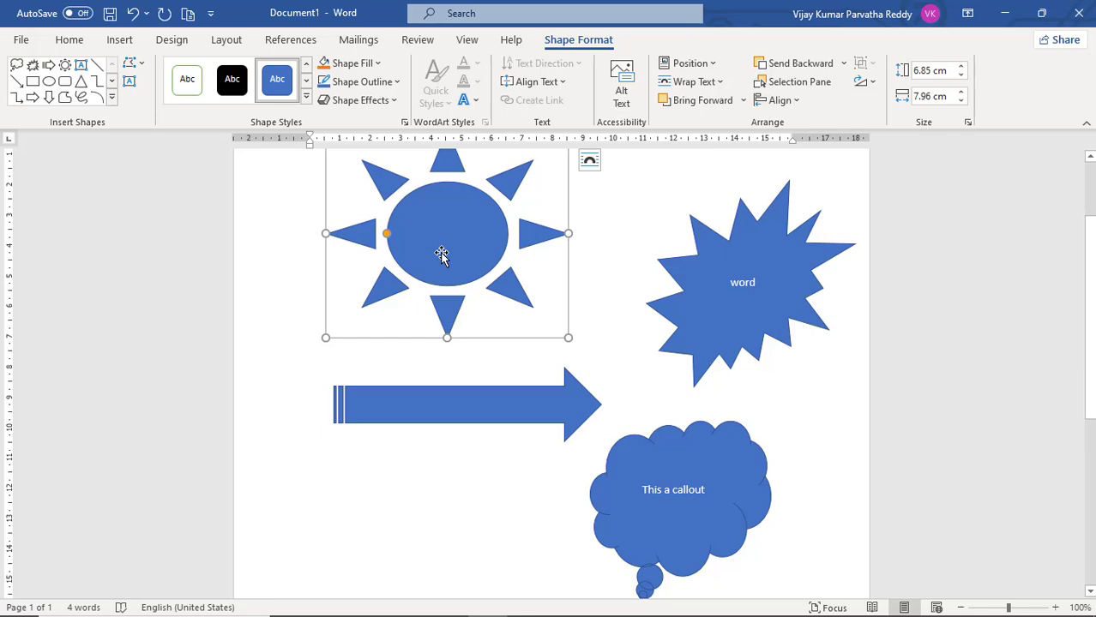
{"action": "right_click", "coordinate": [441, 253]}
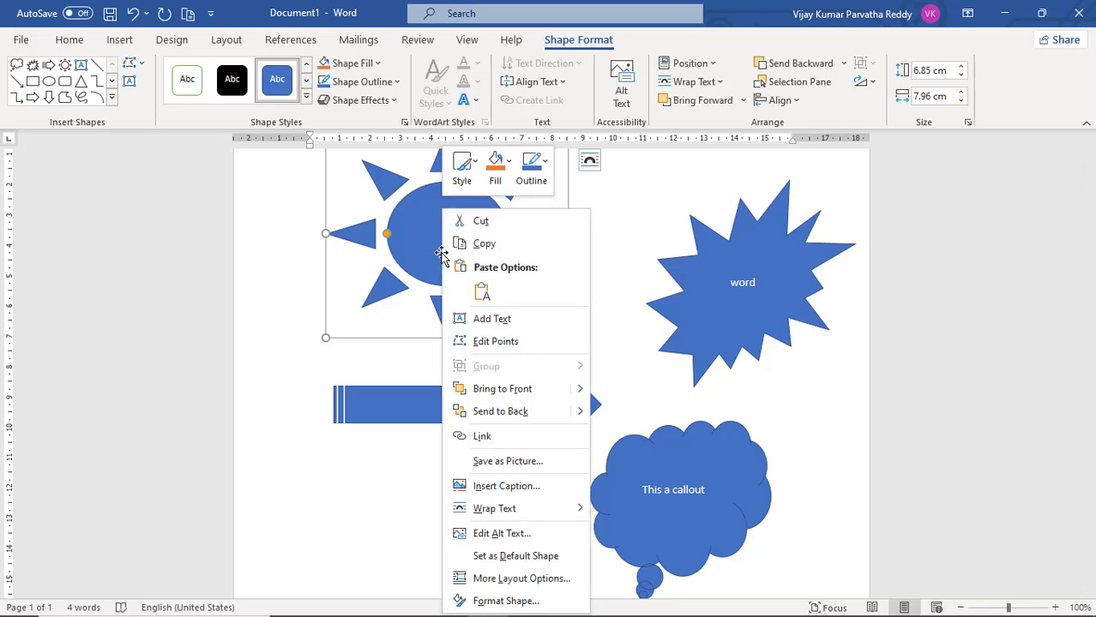
{"action": "left_click", "coordinate": [494, 327]}
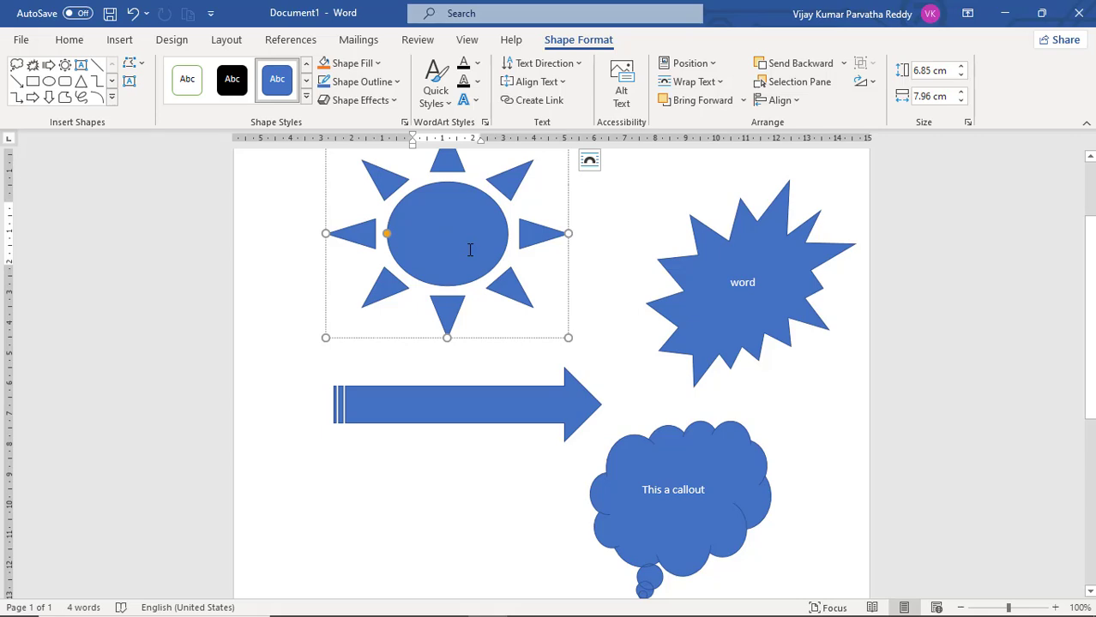
{"action": "type", "text": "ms"}
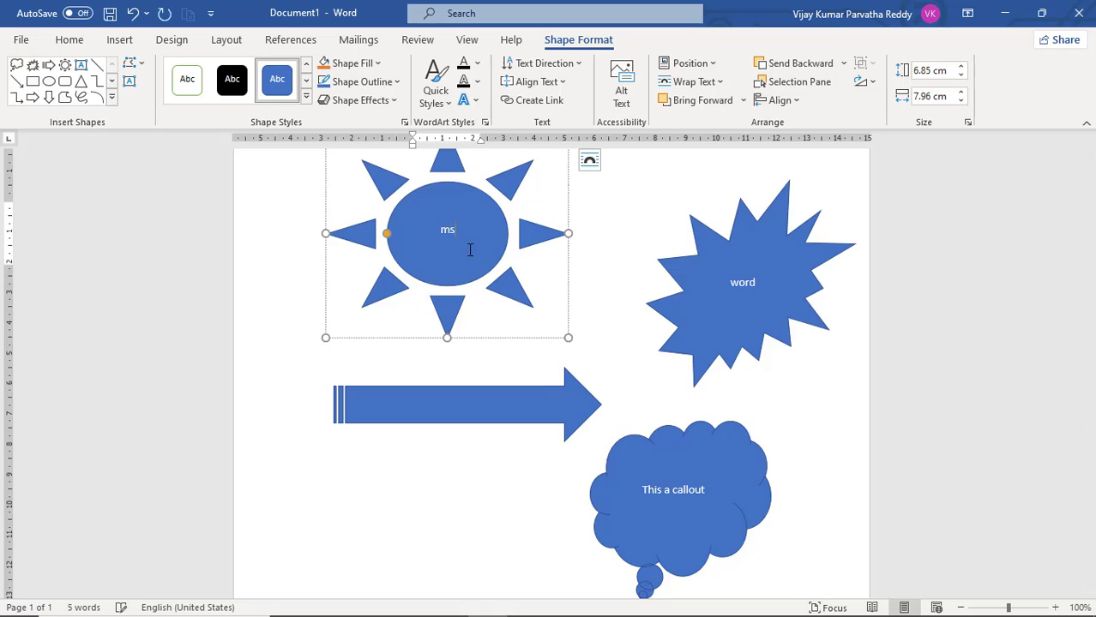
{"action": "type", "text": "-wor"}
{"action": "type", "text": "d"}
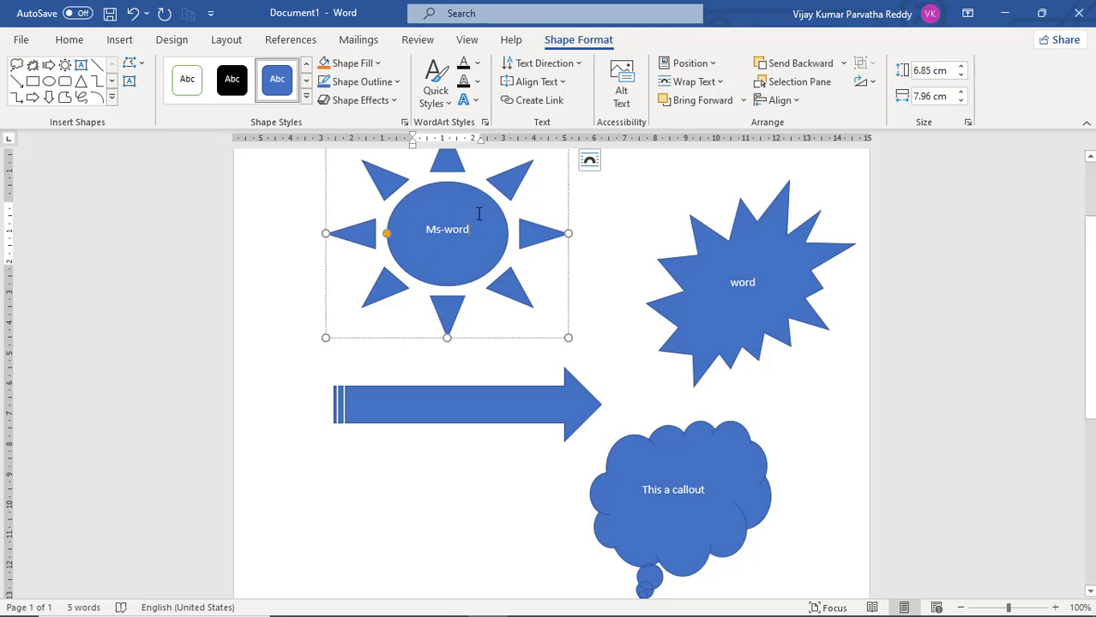
Enlarge the "Ms-word" text inside the sun shape to 18 pt
{"action": "left_click_drag", "start_coordinate": [440, 231], "coordinate": [396, 232]}
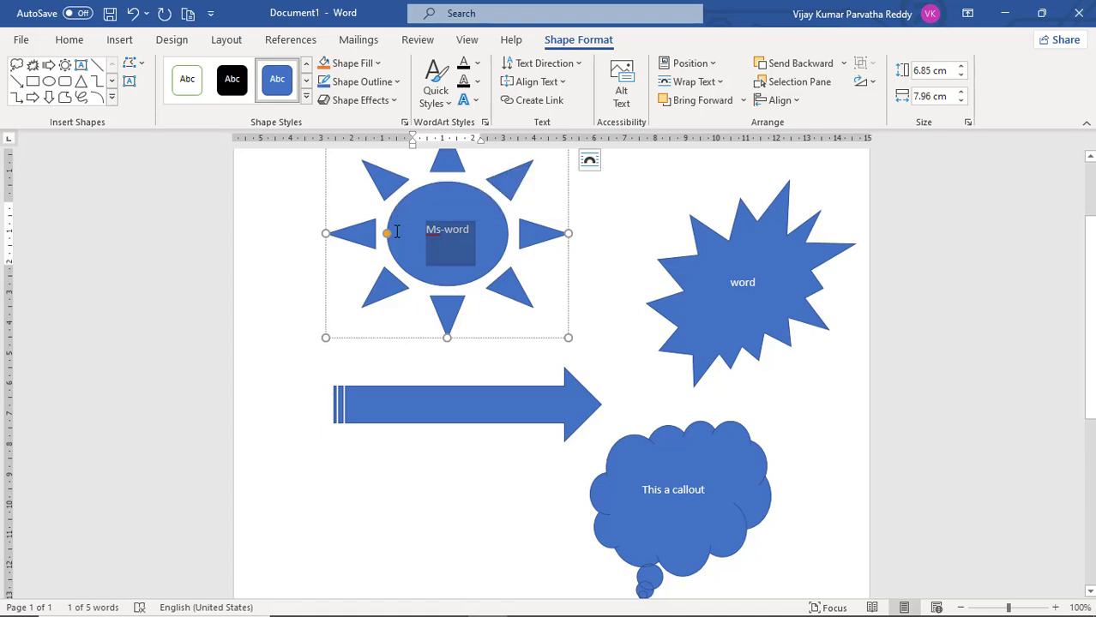
{"action": "key", "text": "ctrl+shift+period"}
{"action": "key", "text": "ctrl+shift+period"}
{"action": "key", "text": "ctrl+shift+period"}
{"action": "key", "text": "ctrl+shift+period"}
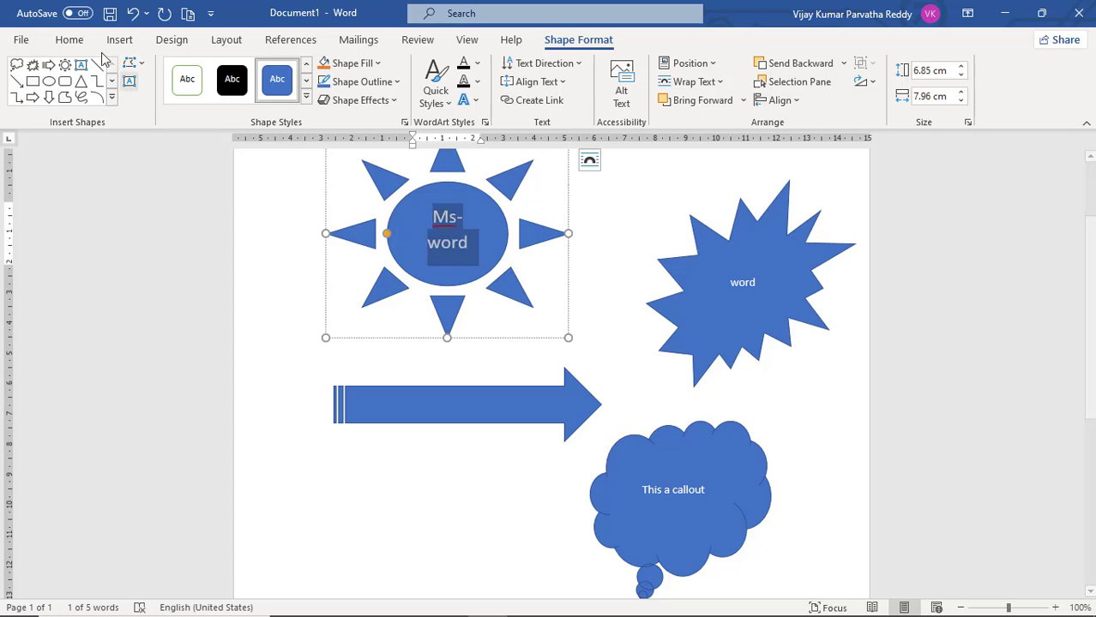
Apply the blue gradient text effect with reflection to the "Ms-word" text in the sun
{"action": "left_click", "coordinate": [68, 40]}
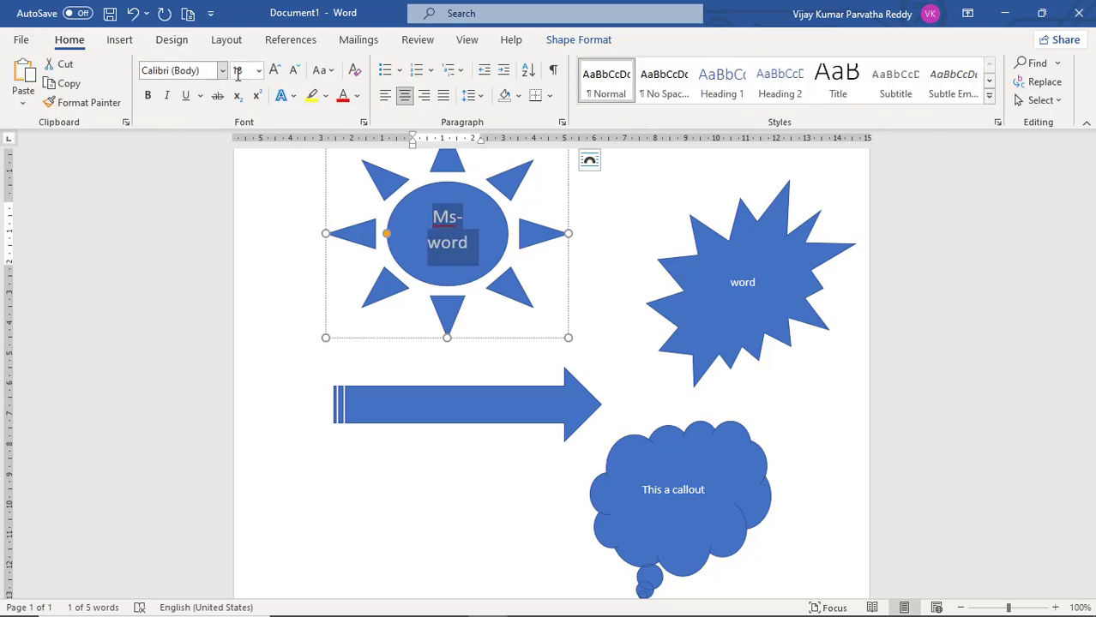
{"action": "left_click", "coordinate": [283, 98]}
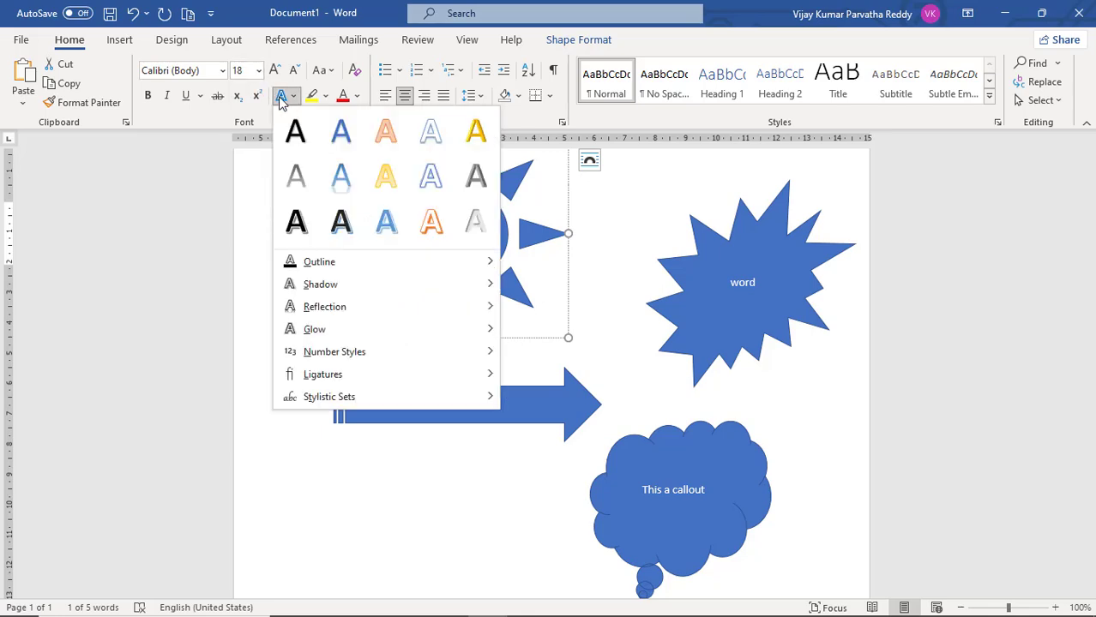
{"action": "left_click", "coordinate": [341, 176]}
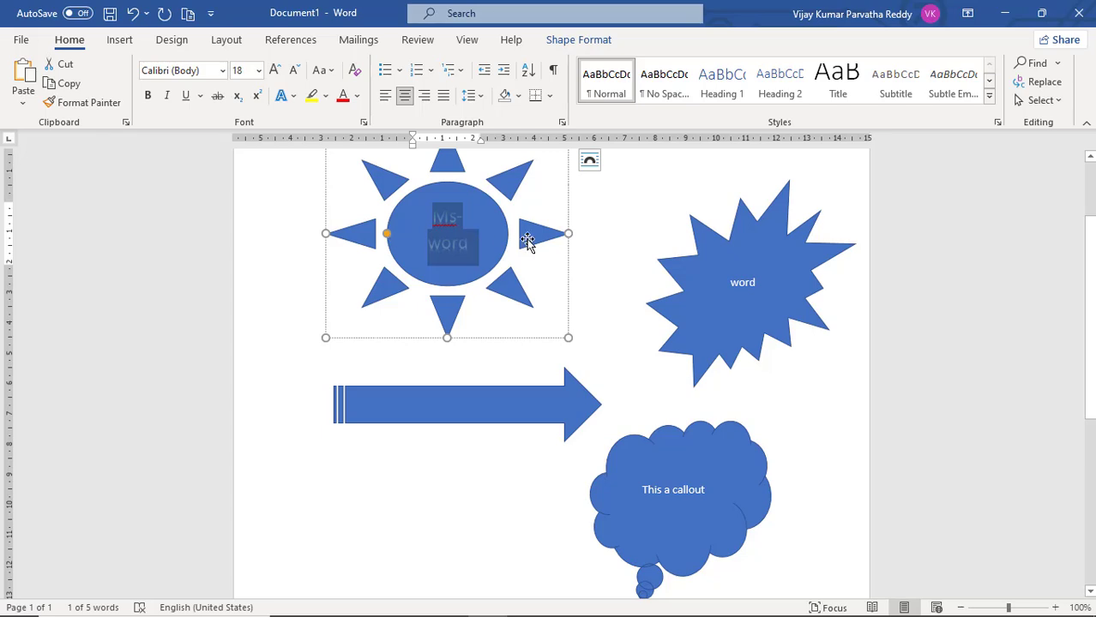
Widen the sun shape to about 9.79 cm and give it the solid gold shape style
{"action": "left_click_drag", "start_coordinate": [568, 234], "coordinate": [624, 234]}
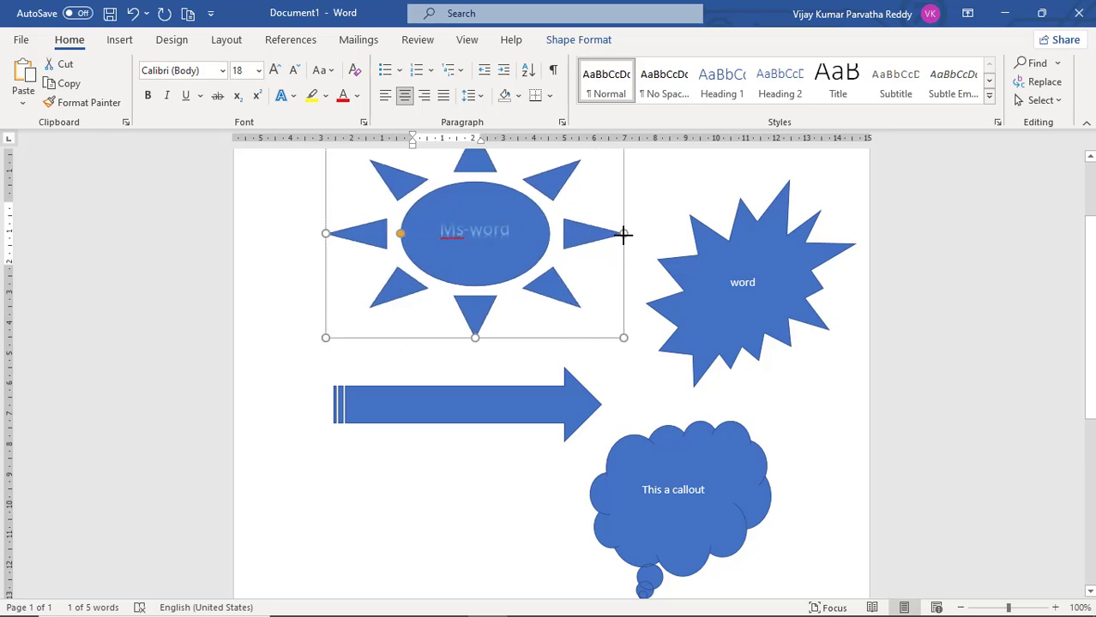
{"action": "left_click", "coordinate": [502, 237]}
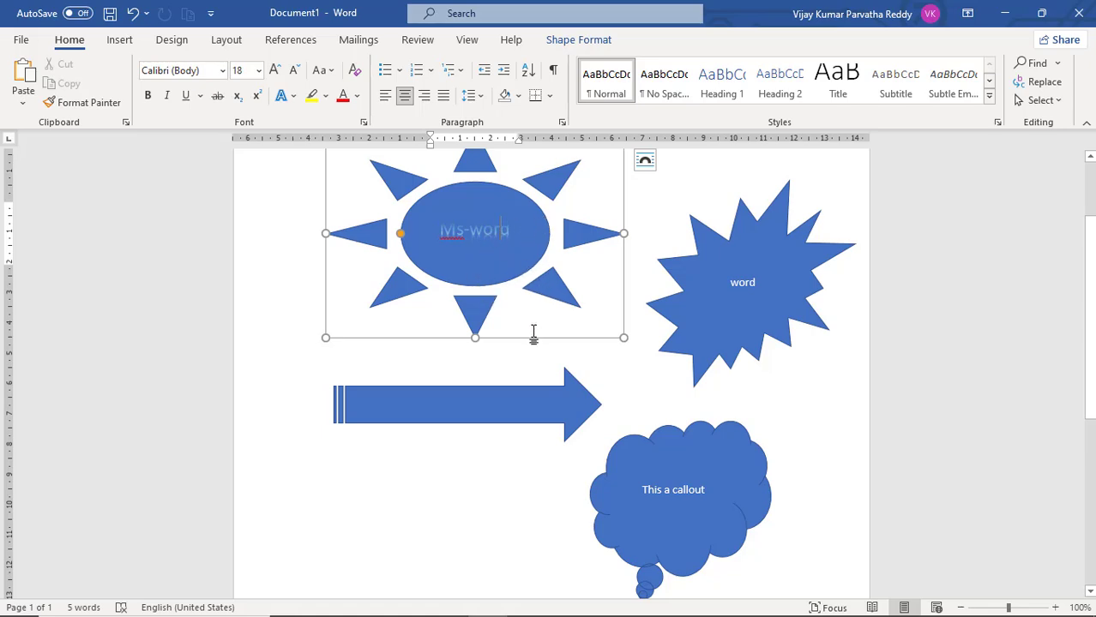
{"action": "left_click", "coordinate": [474, 320]}
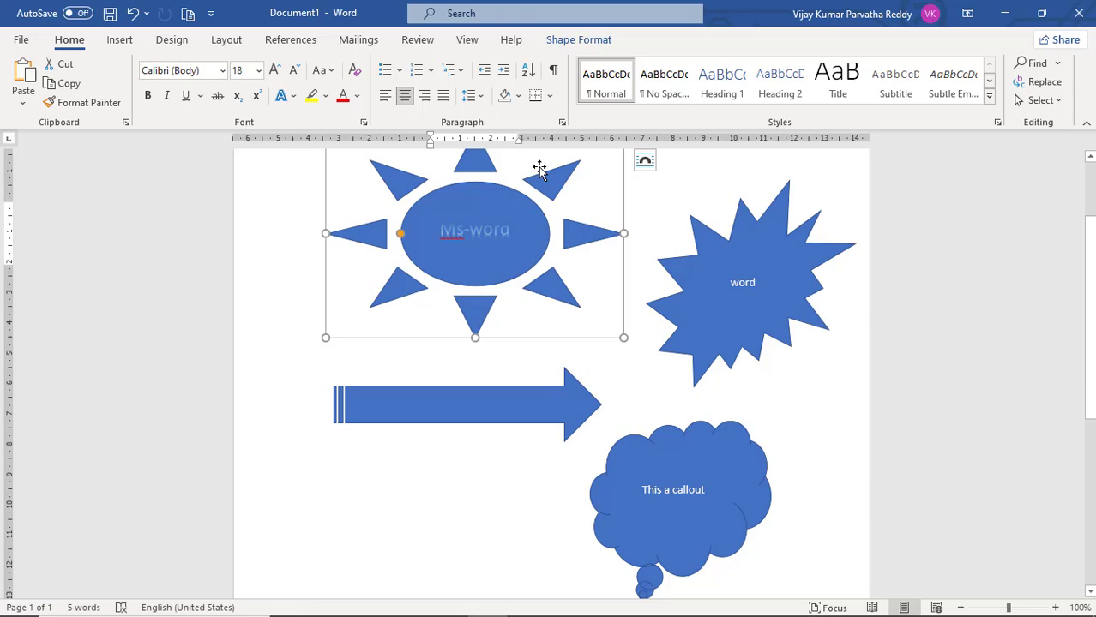
{"action": "left_click", "coordinate": [578, 42]}
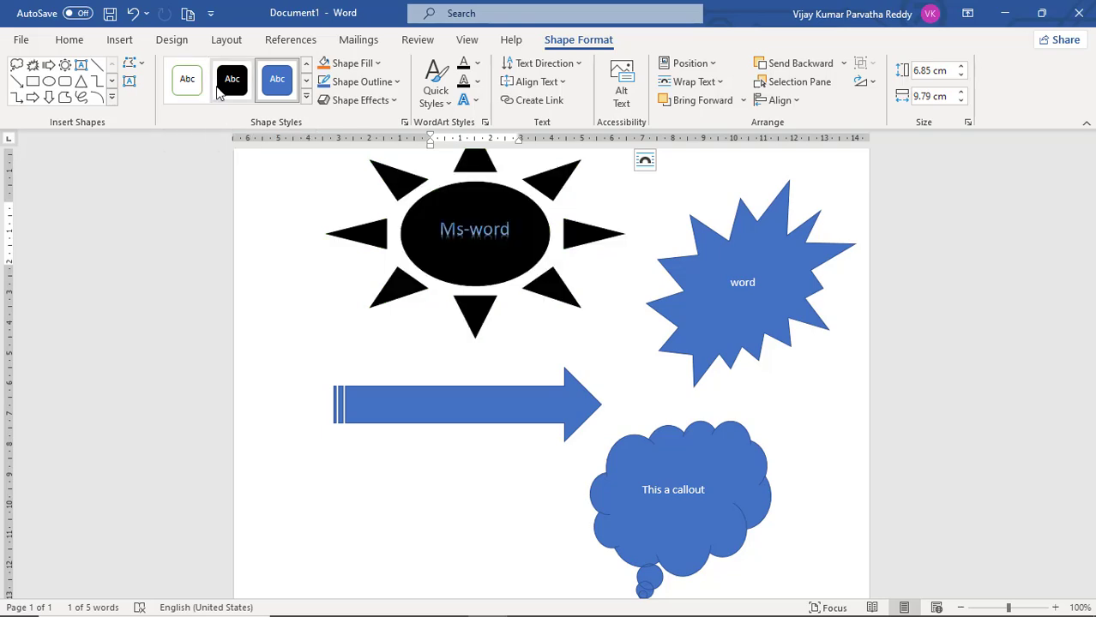
{"action": "left_click", "coordinate": [306, 82]}
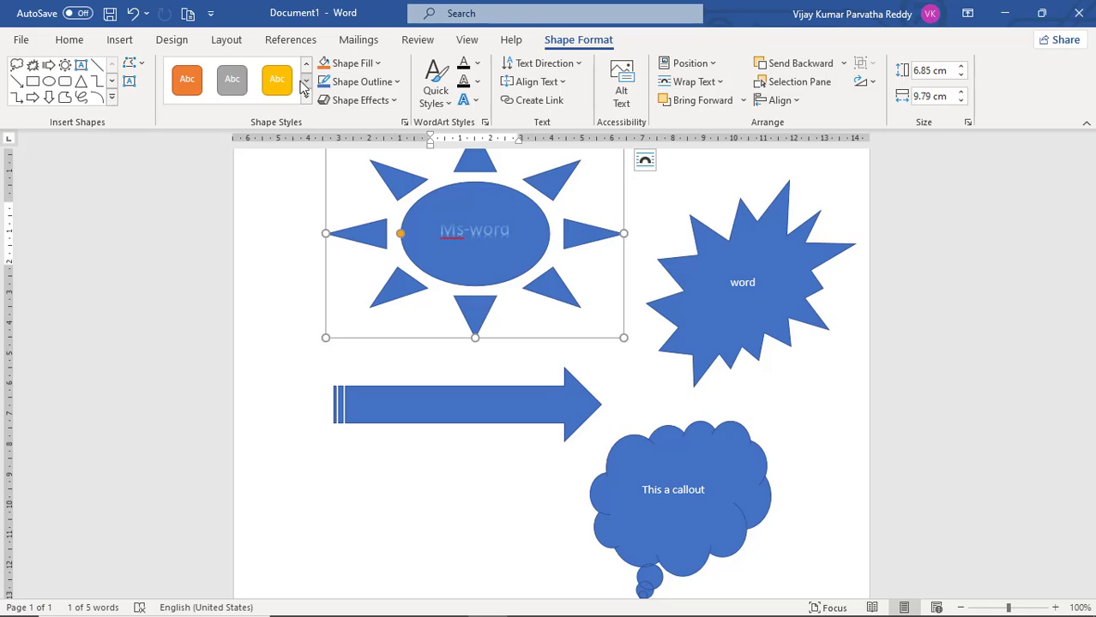
{"action": "left_click", "coordinate": [283, 86]}
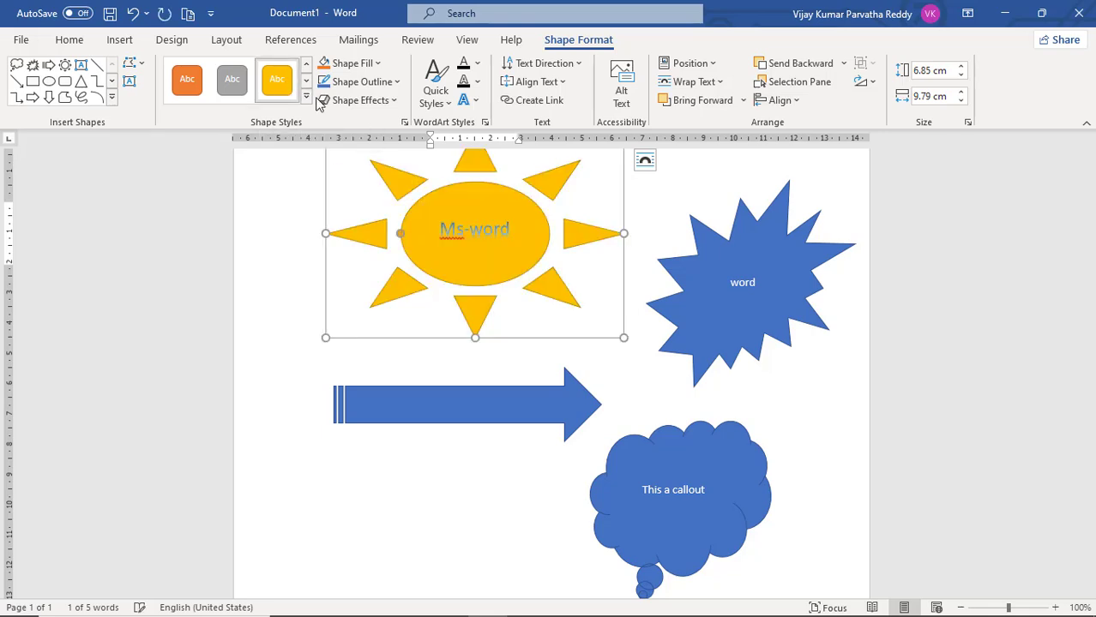
Apply the solid gray shape style to the explosion shape
{"action": "left_click", "coordinate": [729, 245]}
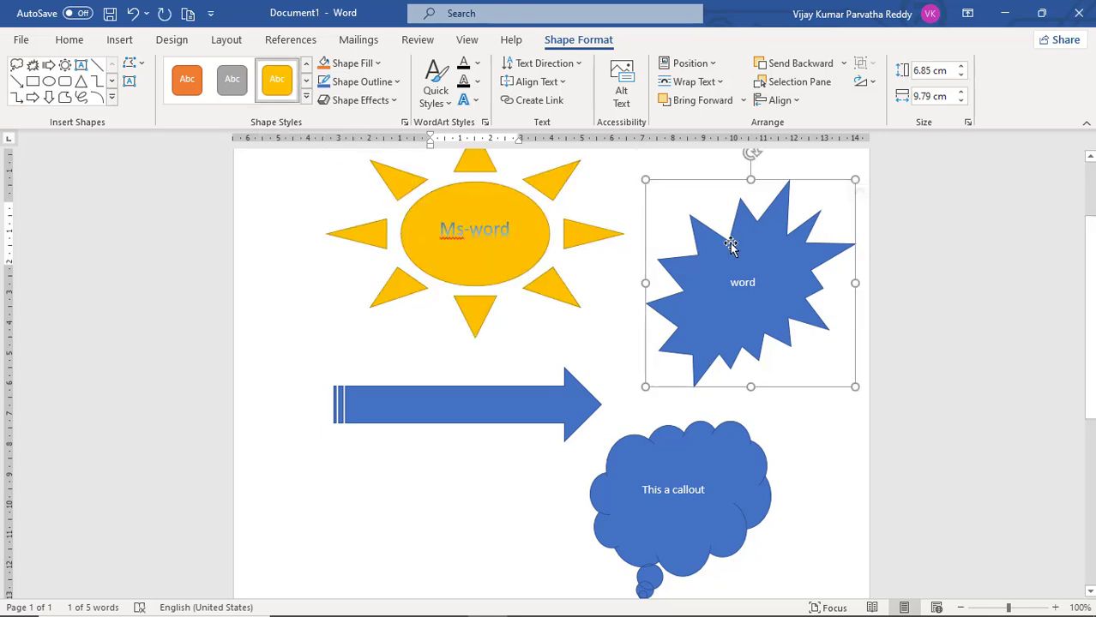
{"action": "left_click", "coordinate": [307, 83]}
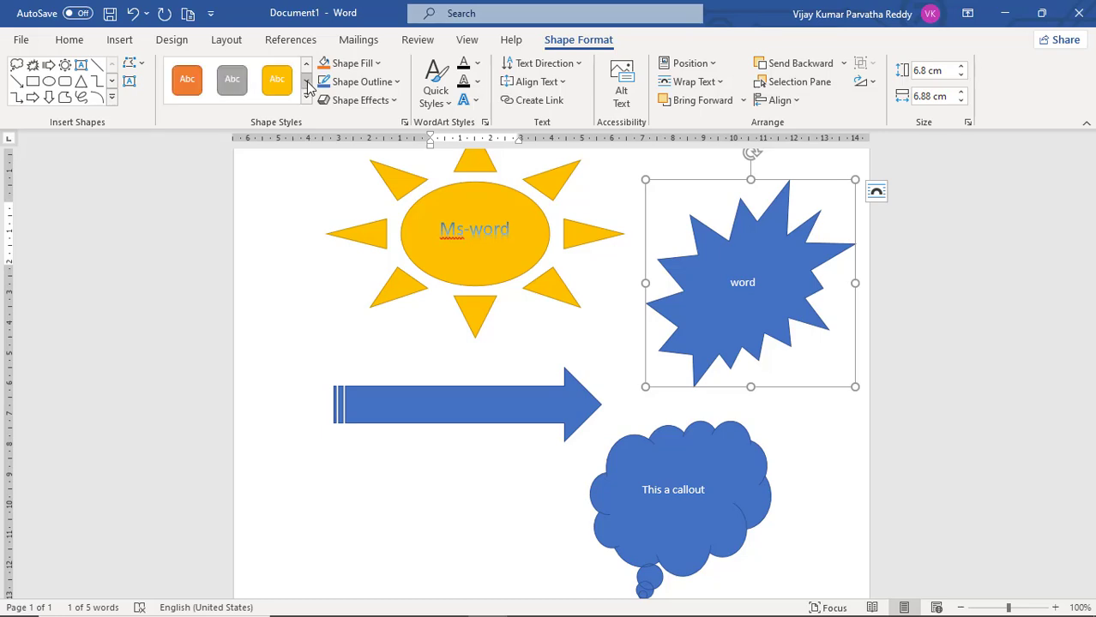
{"action": "left_click", "coordinate": [240, 90]}
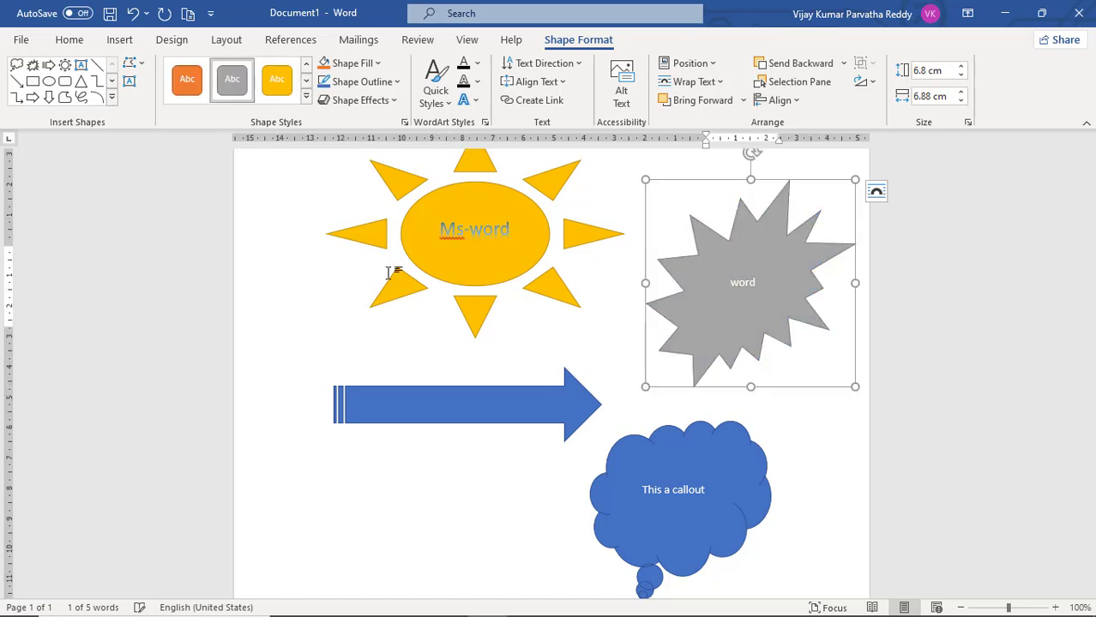
Apply the solid green shape style to the striped arrow
{"action": "left_click", "coordinate": [473, 397]}
{"action": "left_click", "coordinate": [306, 82]}
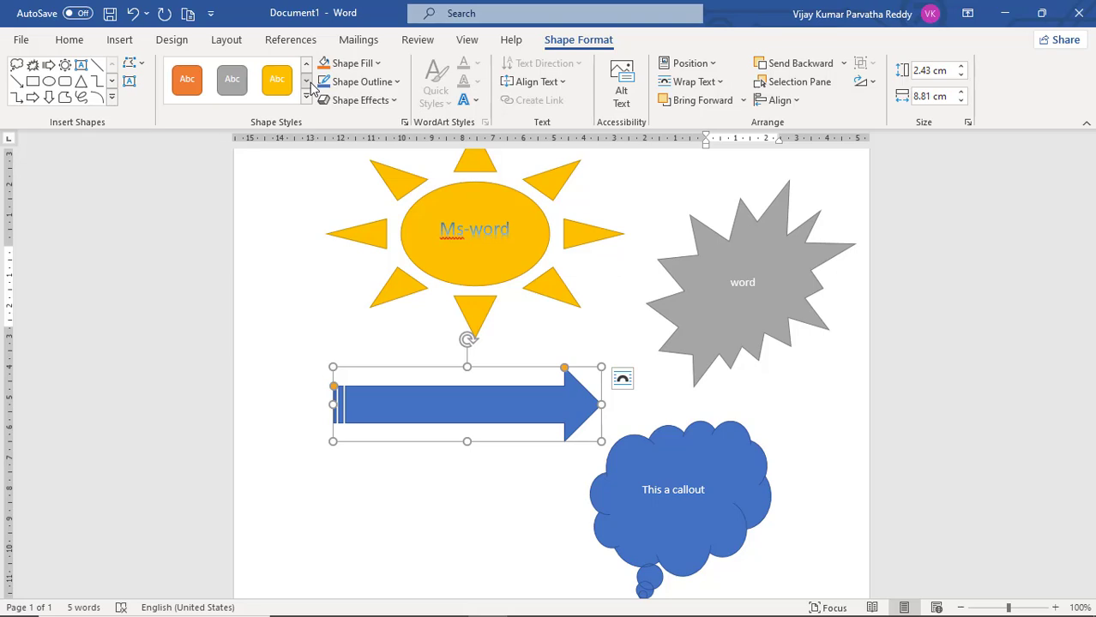
{"action": "left_click", "coordinate": [306, 82]}
{"action": "left_click", "coordinate": [232, 79]}
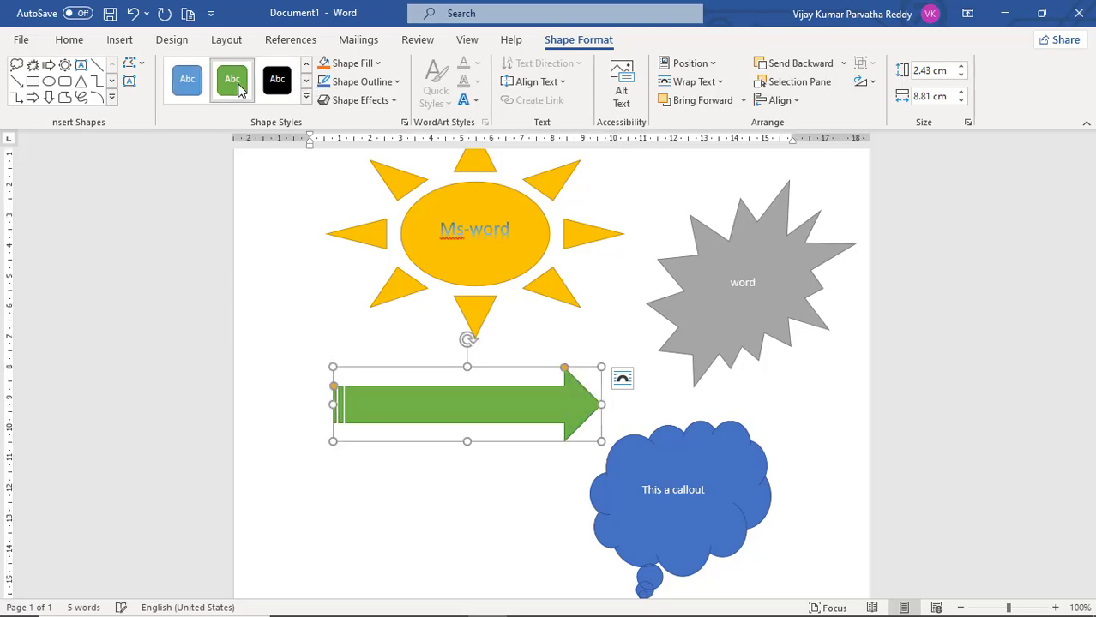
Add the text "next" inside the green striped arrow
{"action": "right_click", "coordinate": [464, 411]}
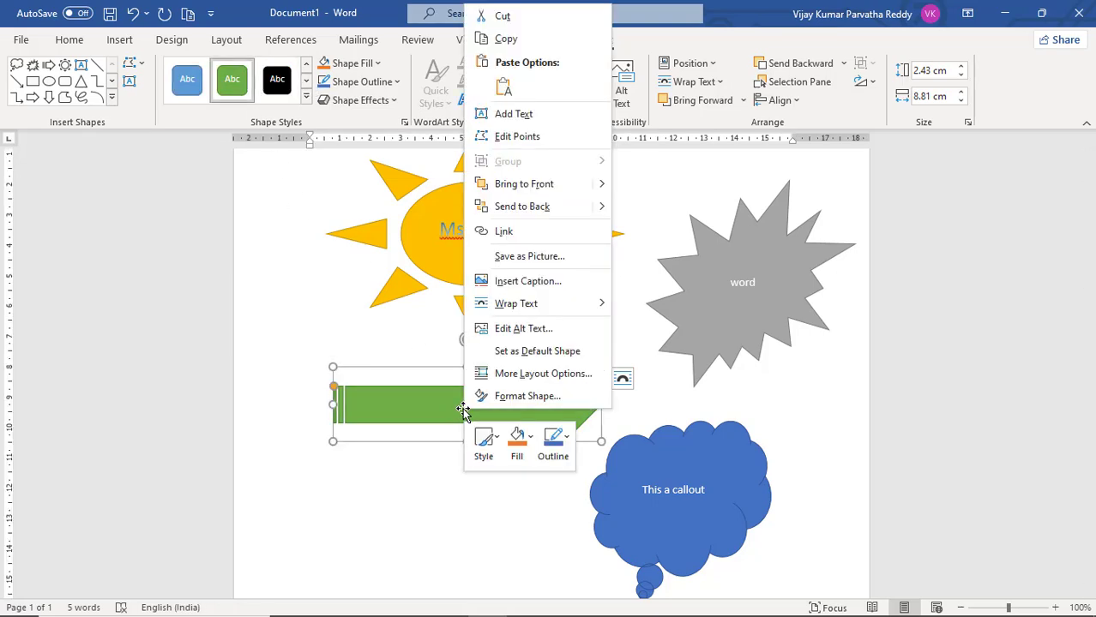
{"action": "left_click", "coordinate": [514, 115]}
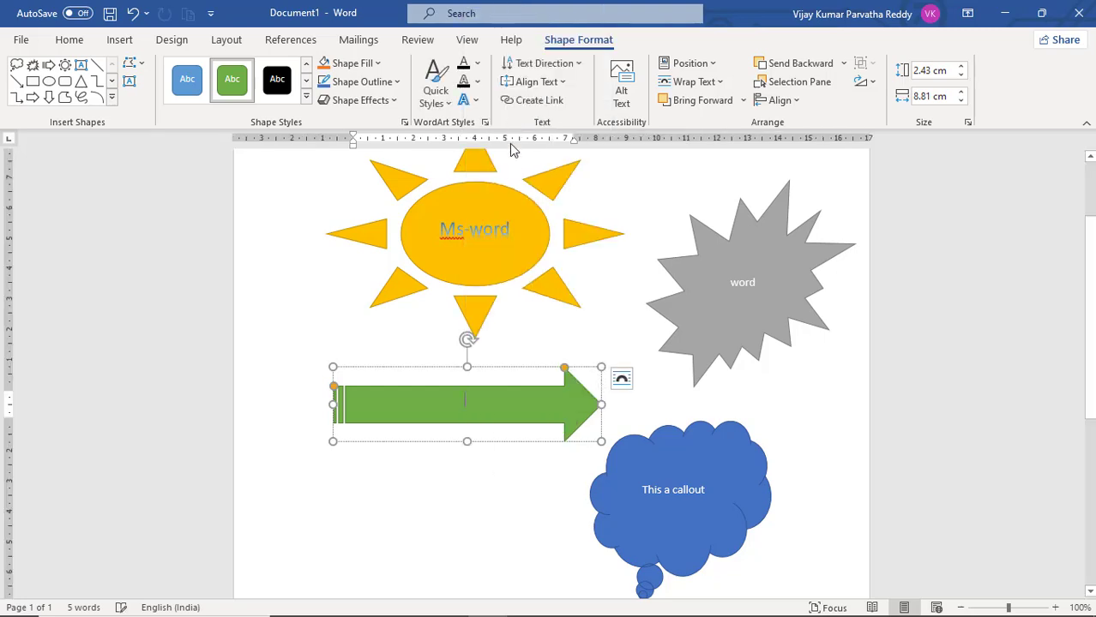
{"action": "type", "text": "n"}
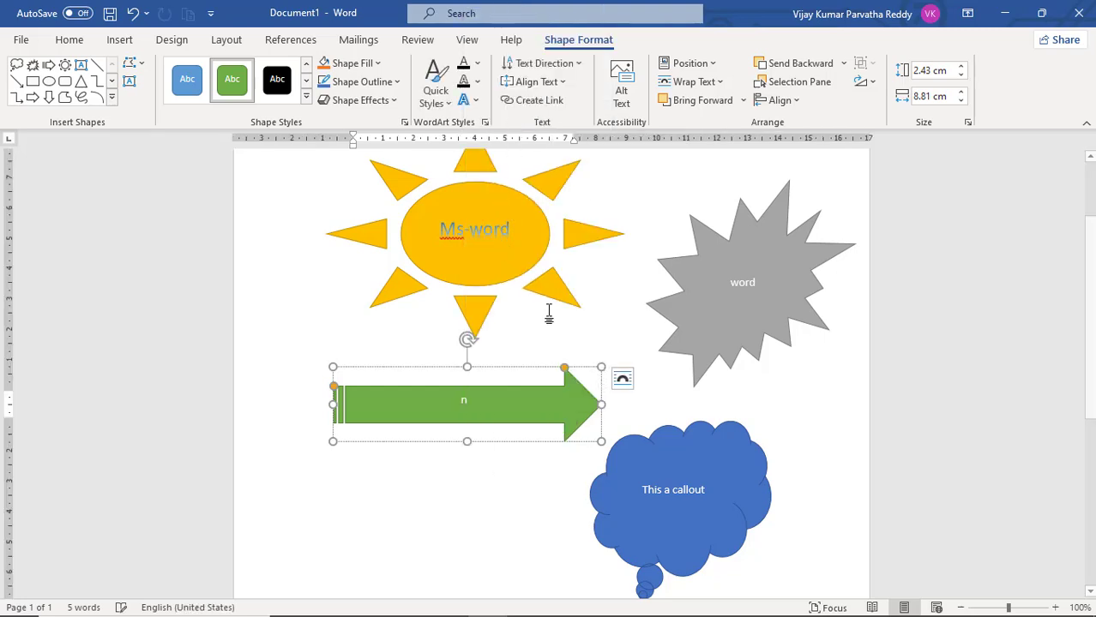
{"action": "type", "text": "ext"}
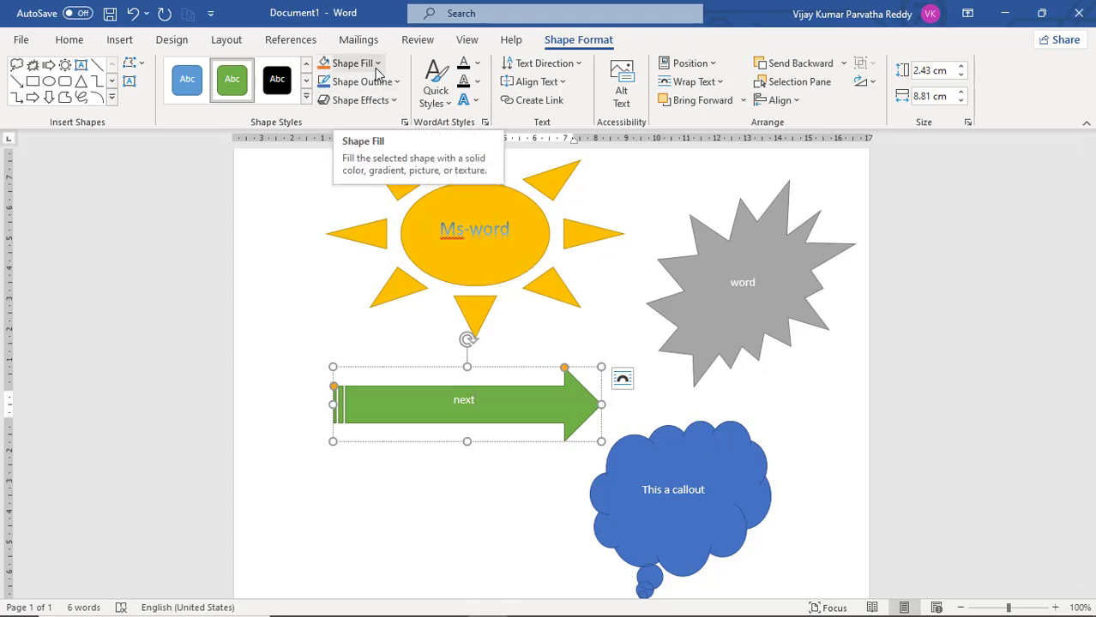
Fill the sun shape with the fish fossil texture
{"action": "left_click", "coordinate": [486, 306]}
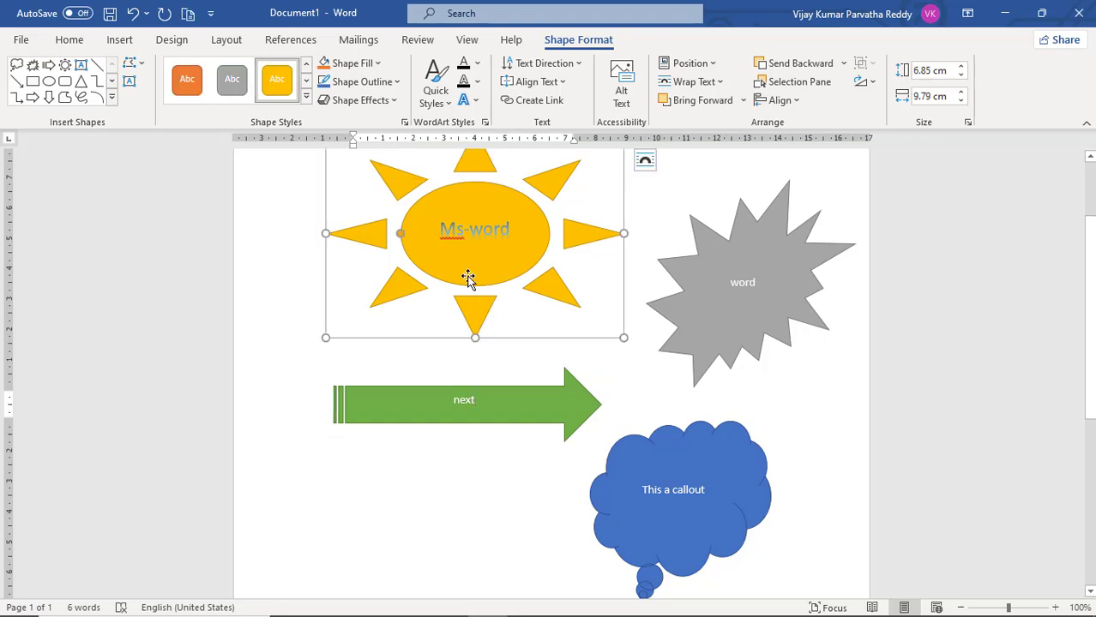
{"action": "left_click", "coordinate": [378, 65]}
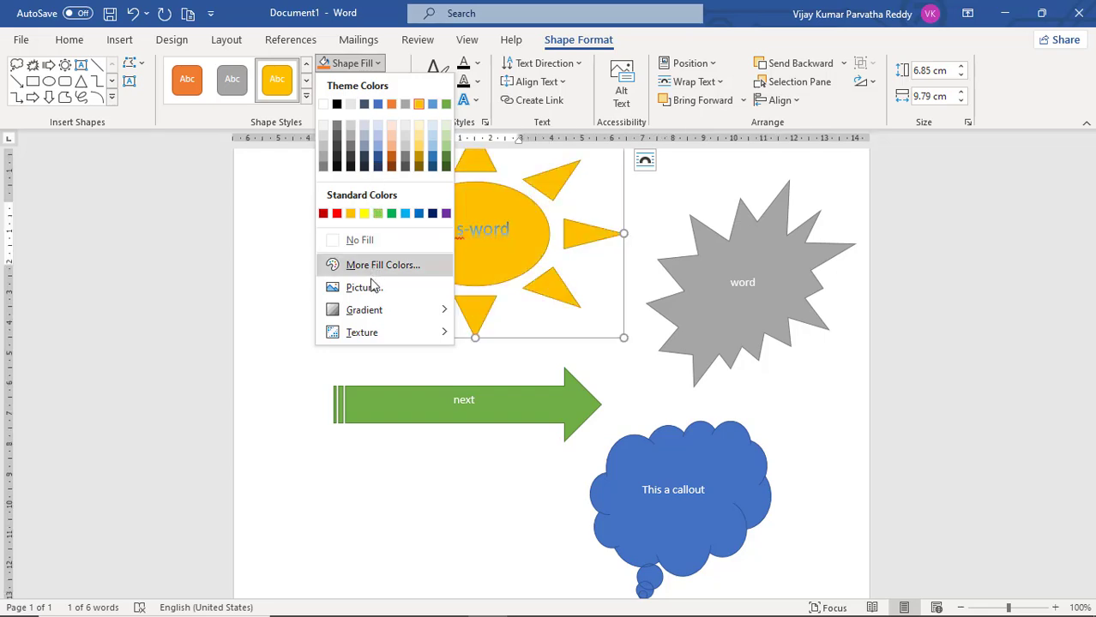
{"action": "mouse_move", "coordinate": [374, 316]}
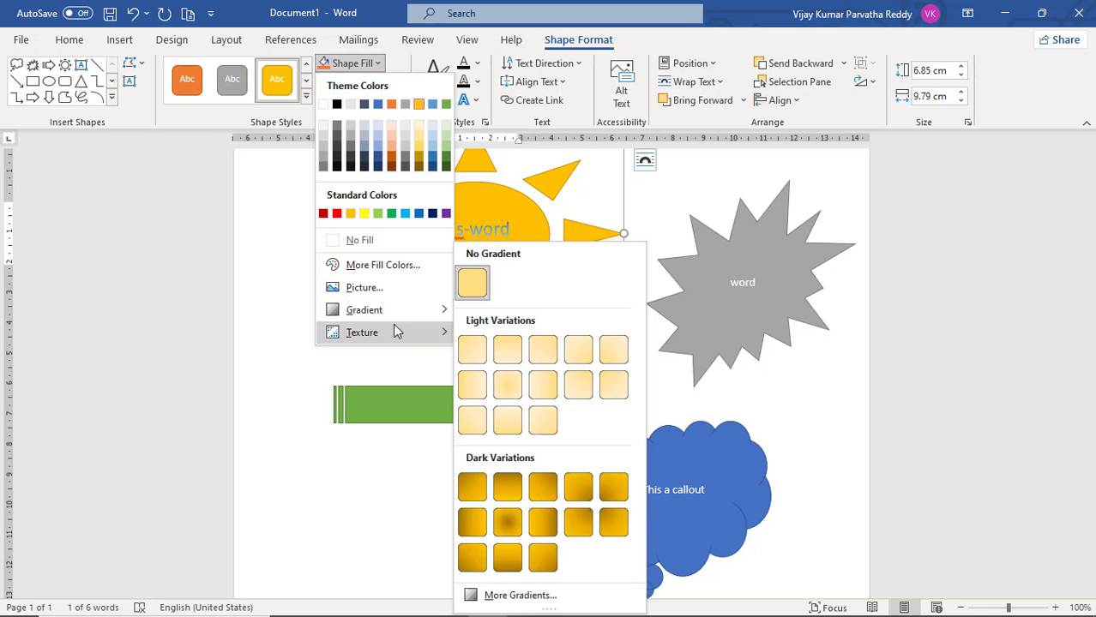
{"action": "mouse_move", "coordinate": [401, 328]}
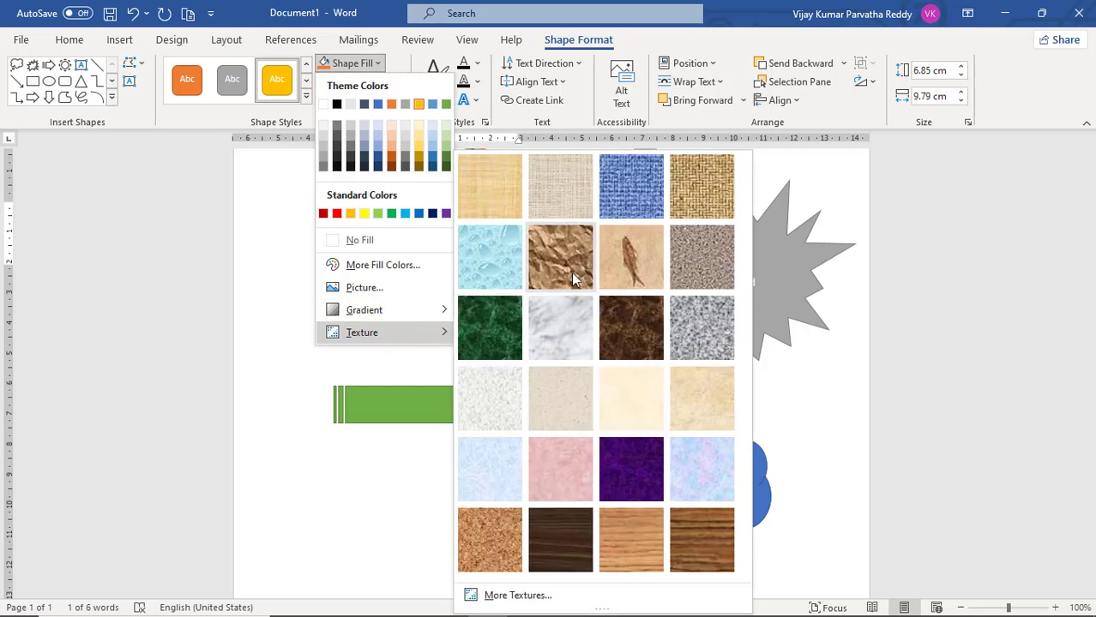
{"action": "left_click", "coordinate": [638, 268]}
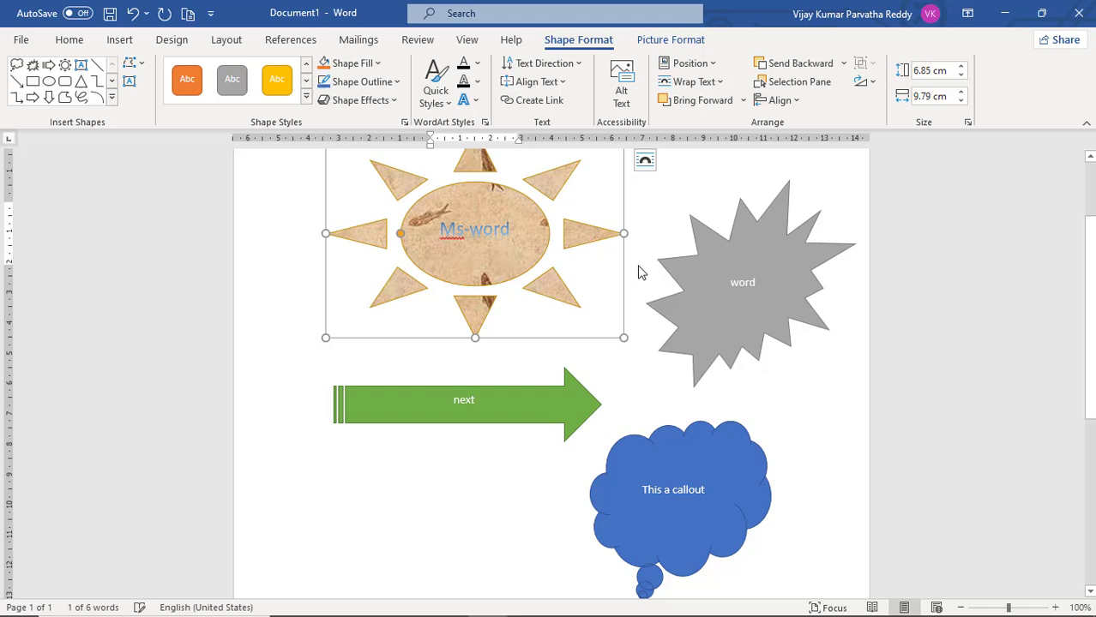
Fill the explosion shape with the dark gray gradient variation that radiates from the center
{"action": "left_click", "coordinate": [667, 315]}
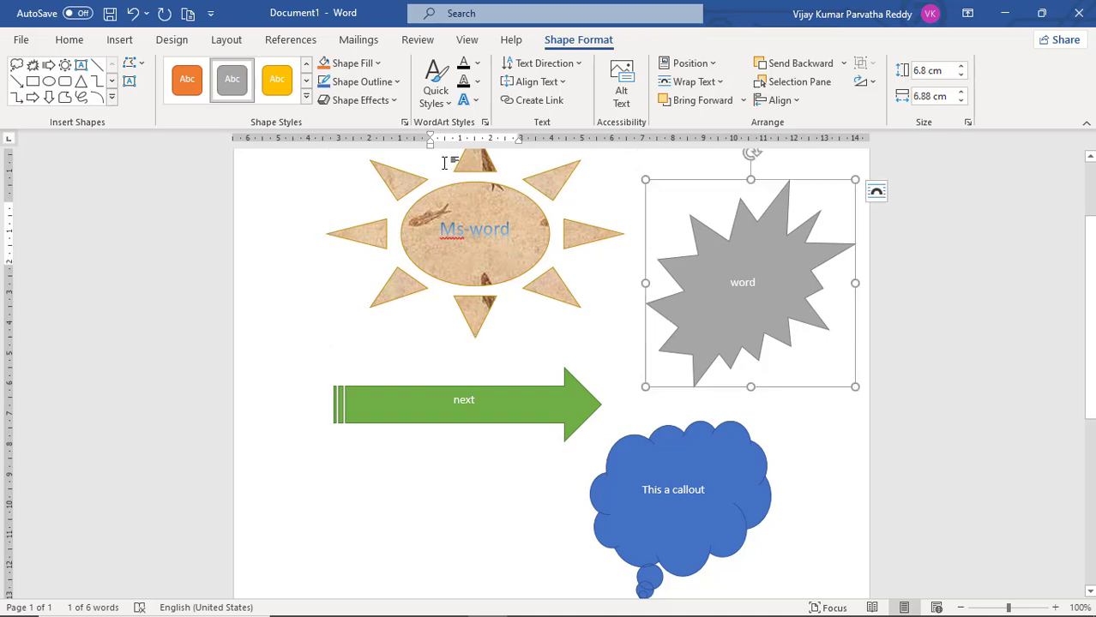
{"action": "left_click", "coordinate": [347, 63]}
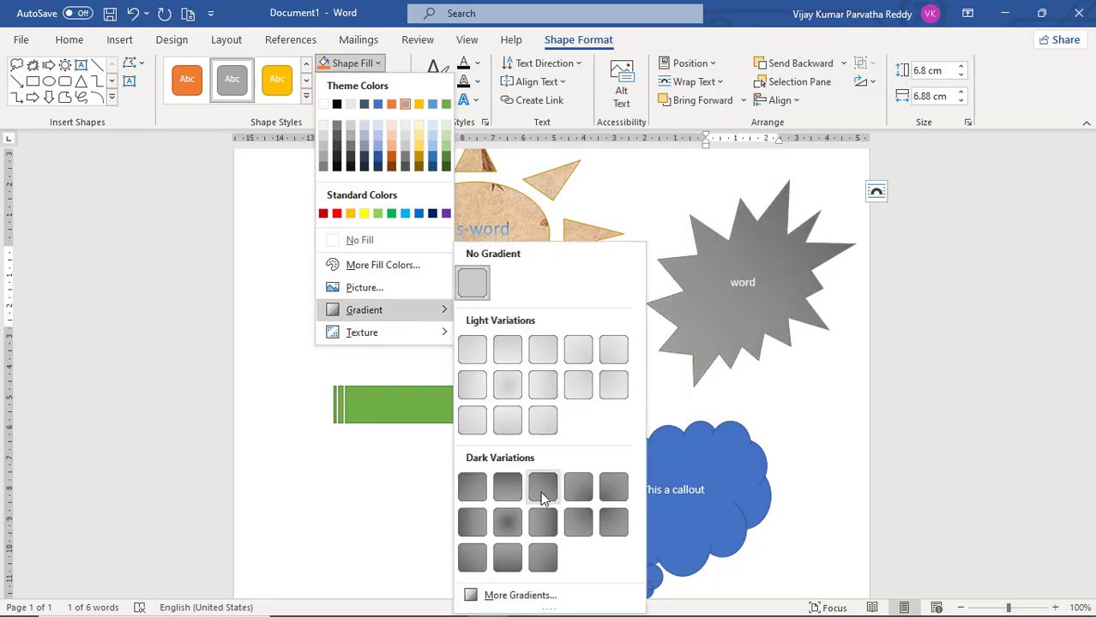
{"action": "left_click", "coordinate": [506, 523]}
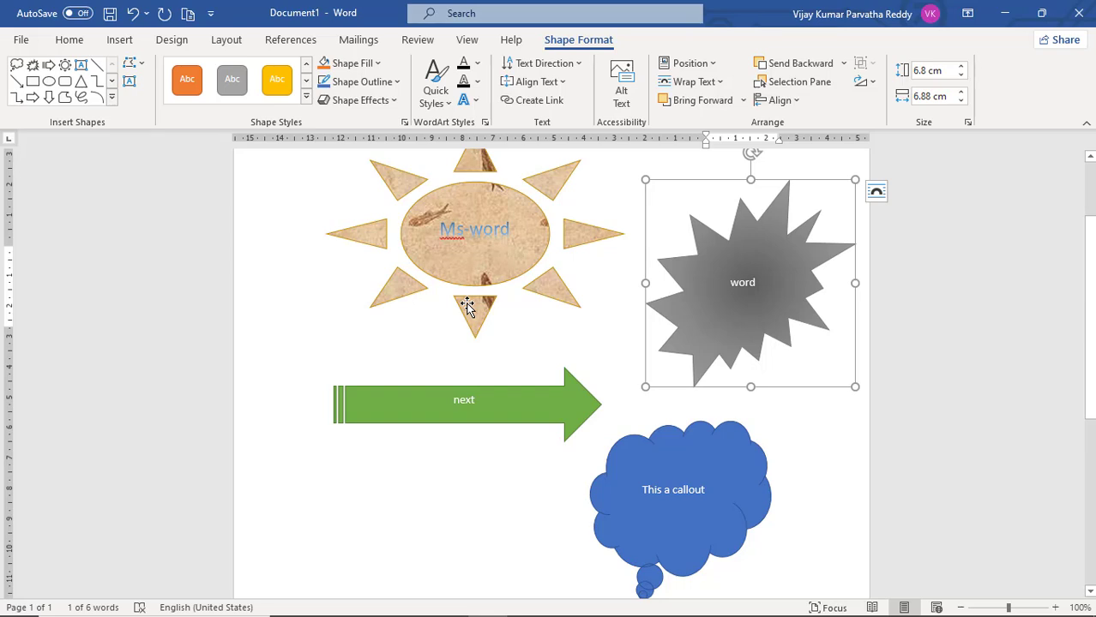
Give the explosion shape's outline the waviest Sketched line style
{"action": "left_click", "coordinate": [397, 82]}
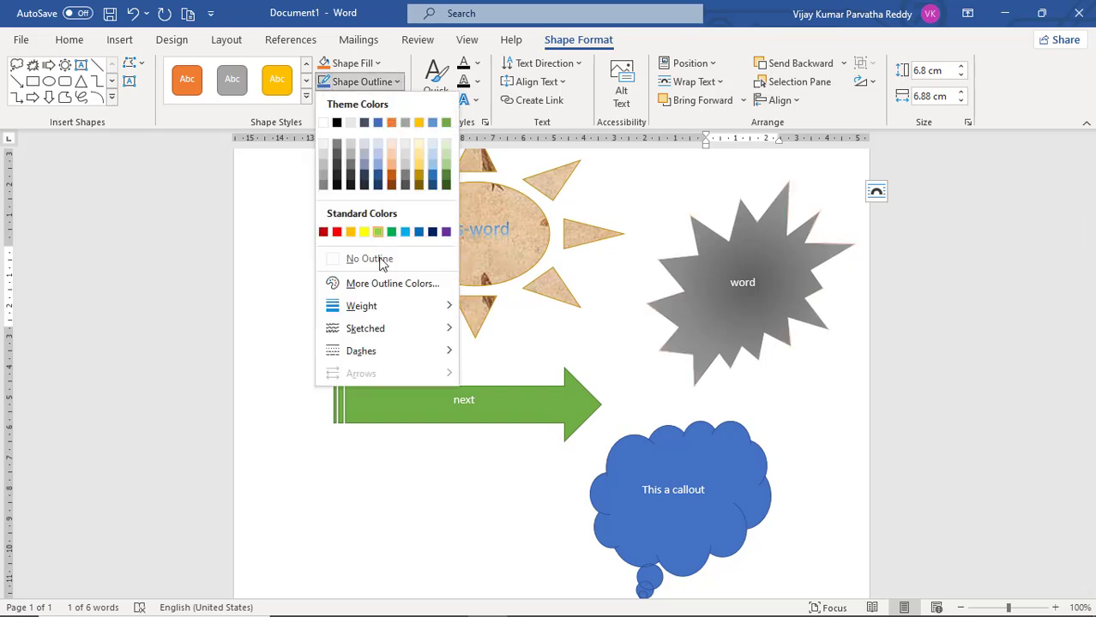
{"action": "mouse_move", "coordinate": [375, 316]}
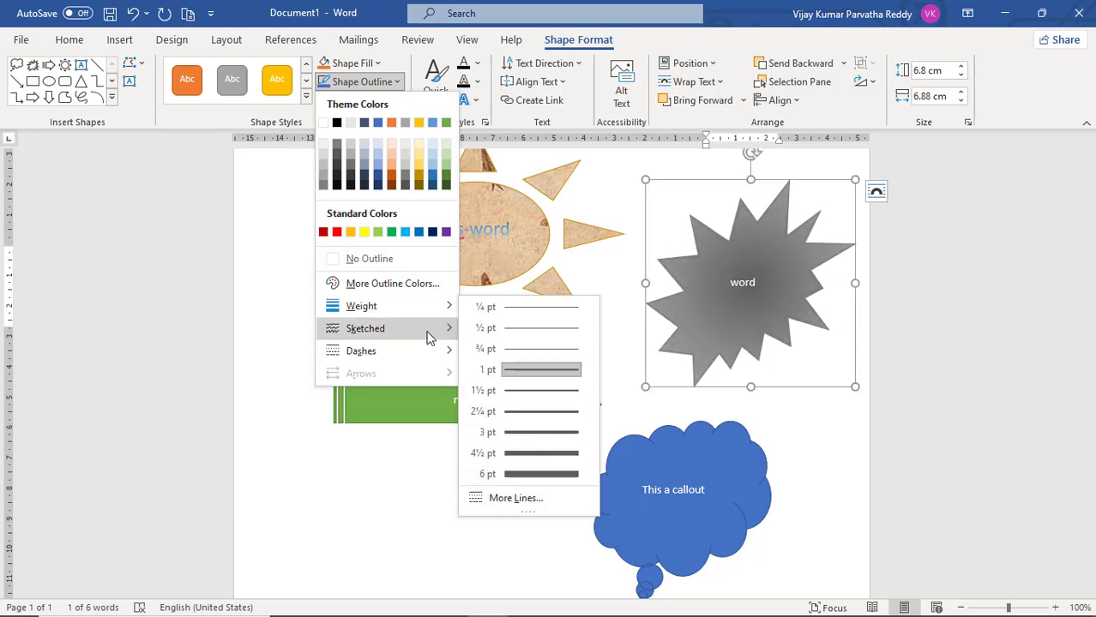
{"action": "mouse_move", "coordinate": [430, 335]}
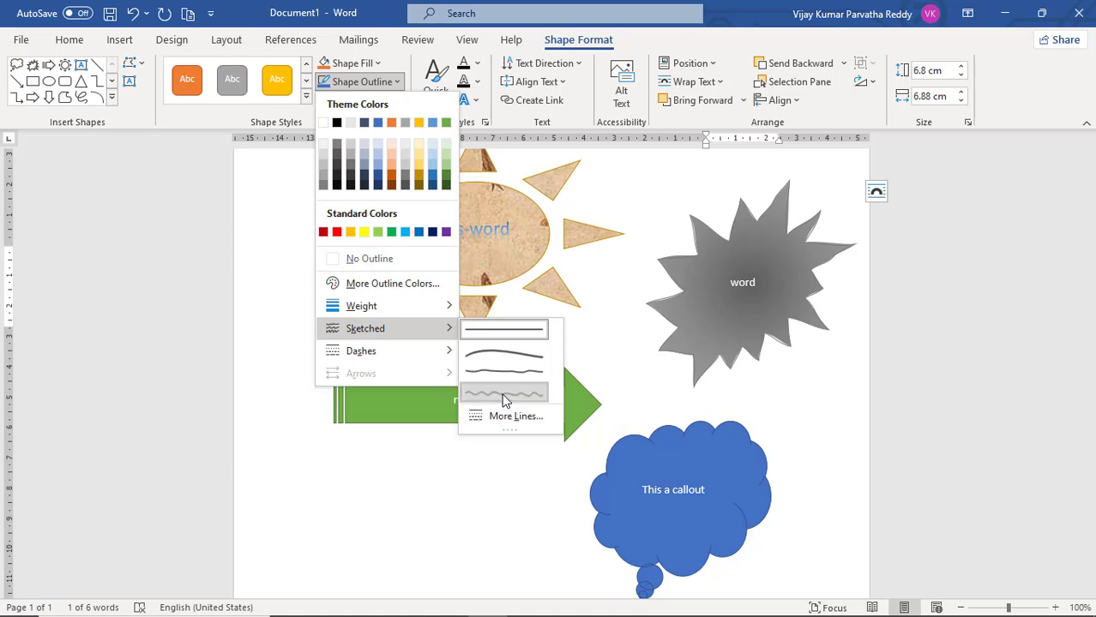
{"action": "left_click", "coordinate": [504, 395]}
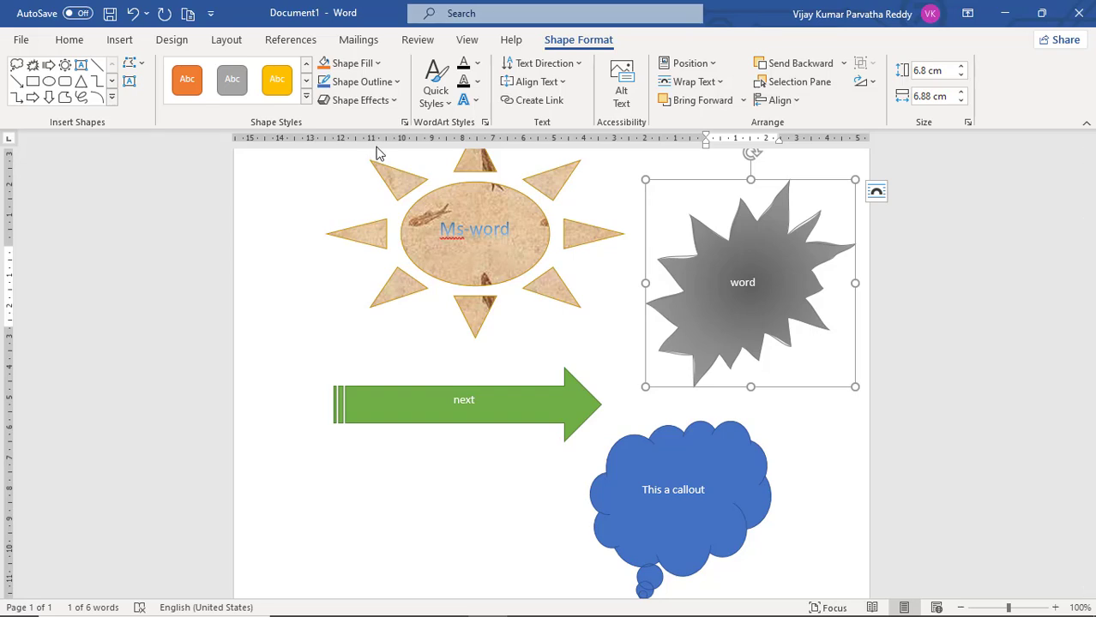
Apply the perspective shadow that falls directly below the shape to the sun
{"action": "left_click", "coordinate": [473, 317]}
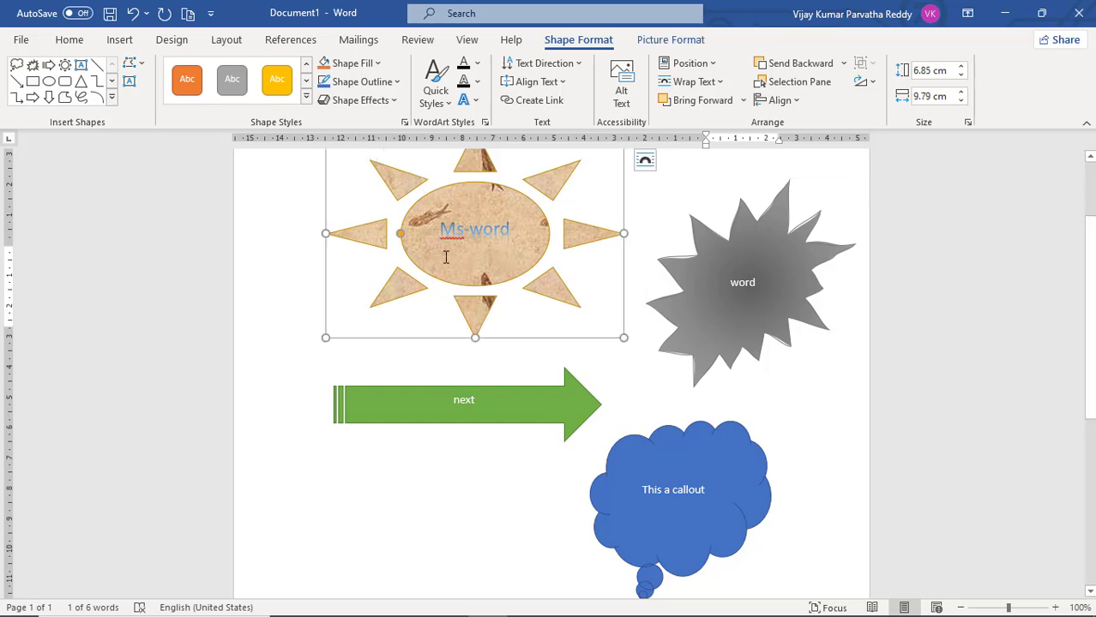
{"action": "left_click", "coordinate": [396, 101]}
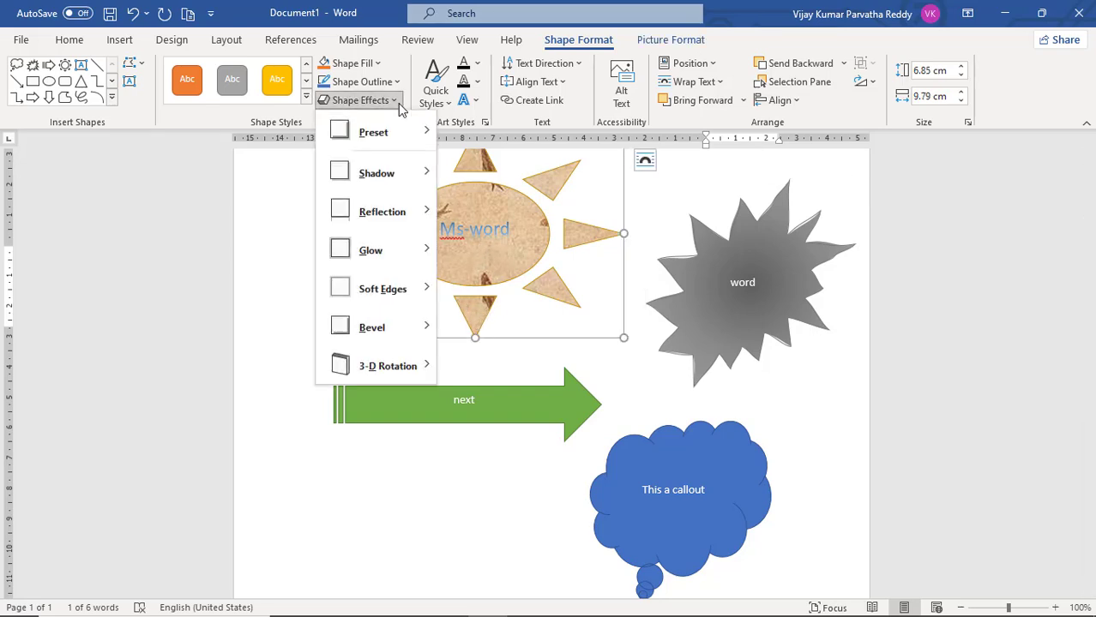
{"action": "mouse_move", "coordinate": [391, 175]}
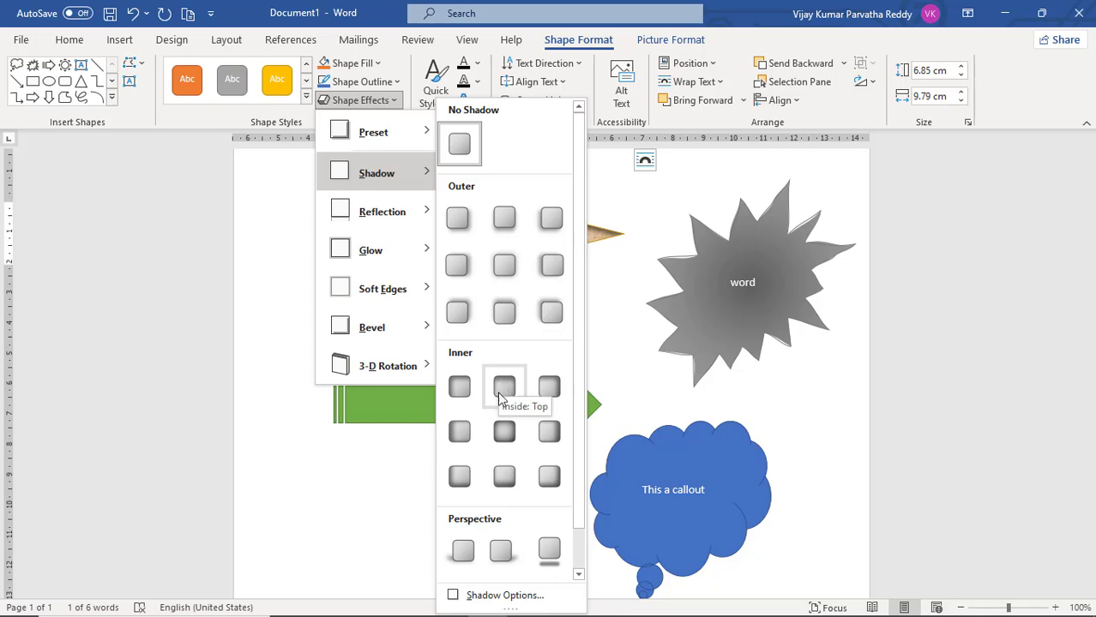
{"action": "left_click", "coordinate": [549, 552]}
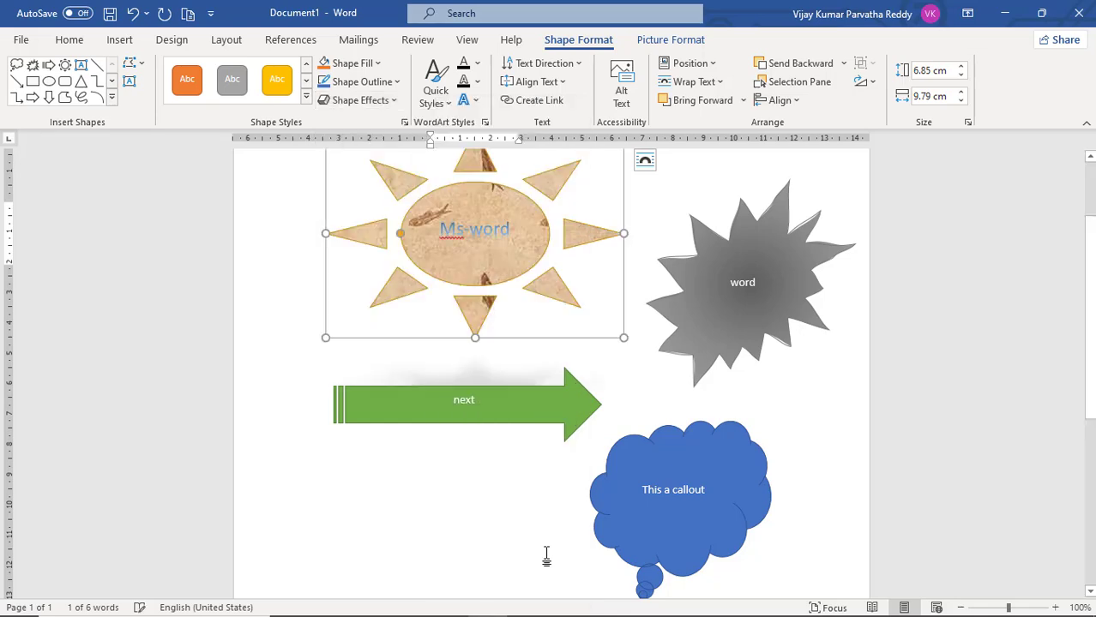
Give the sun shape the orange glow variation from the second size row
{"action": "left_click", "coordinate": [393, 100]}
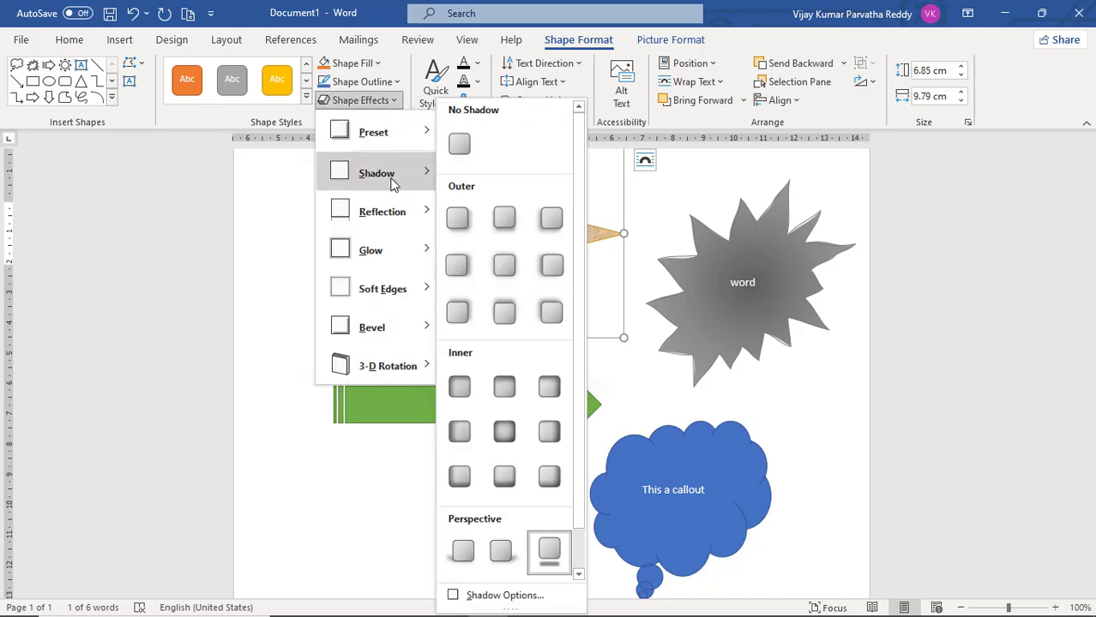
{"action": "mouse_move", "coordinate": [421, 211]}
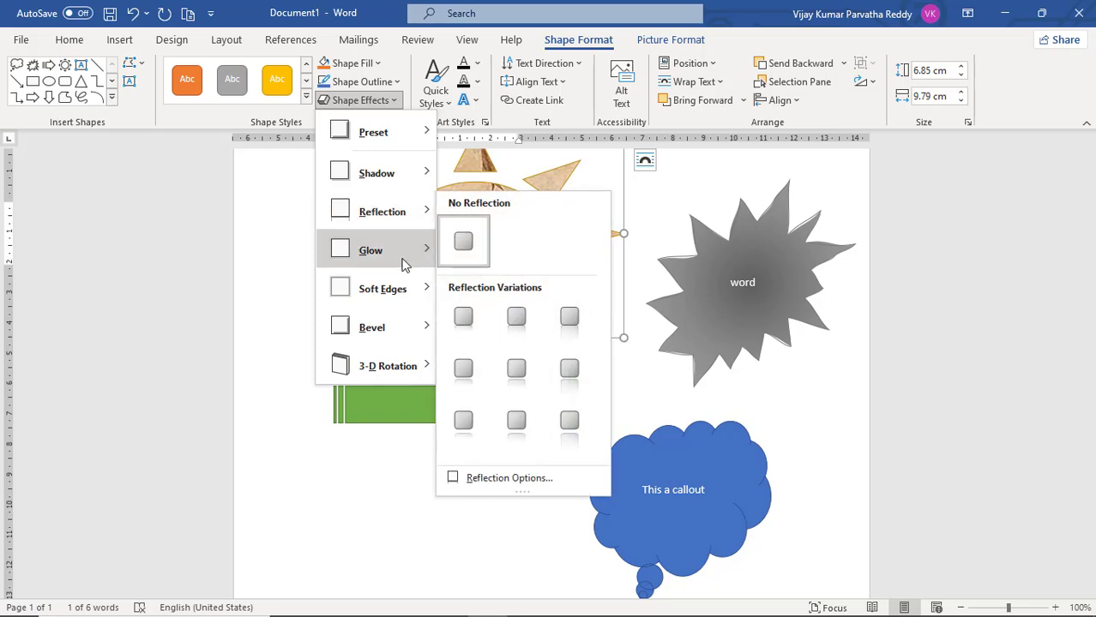
{"action": "mouse_move", "coordinate": [403, 258]}
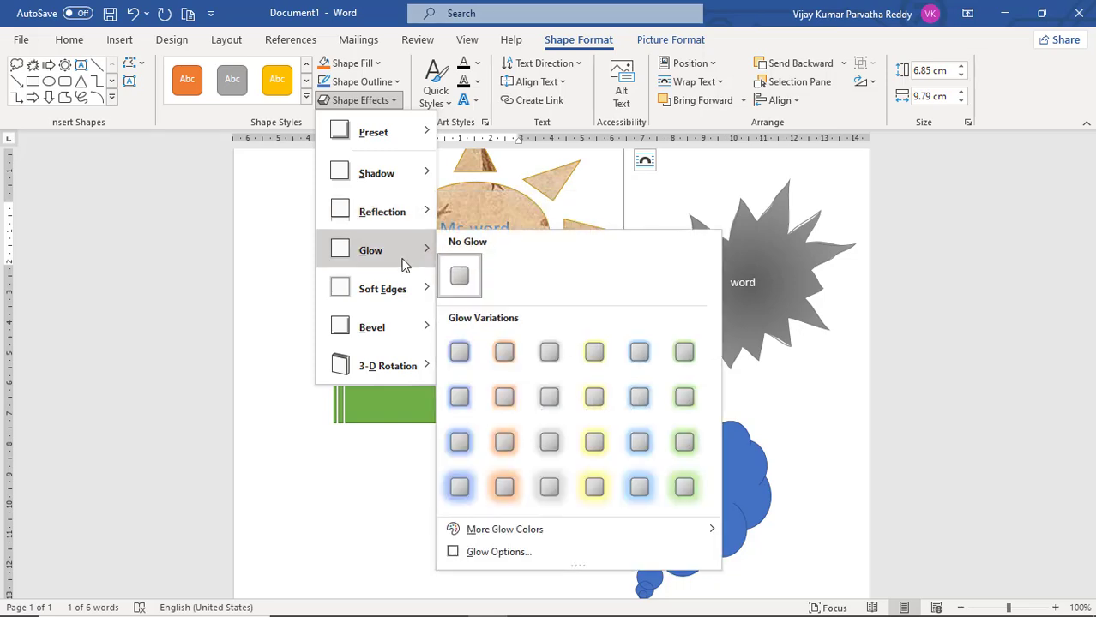
{"action": "left_click", "coordinate": [506, 407]}
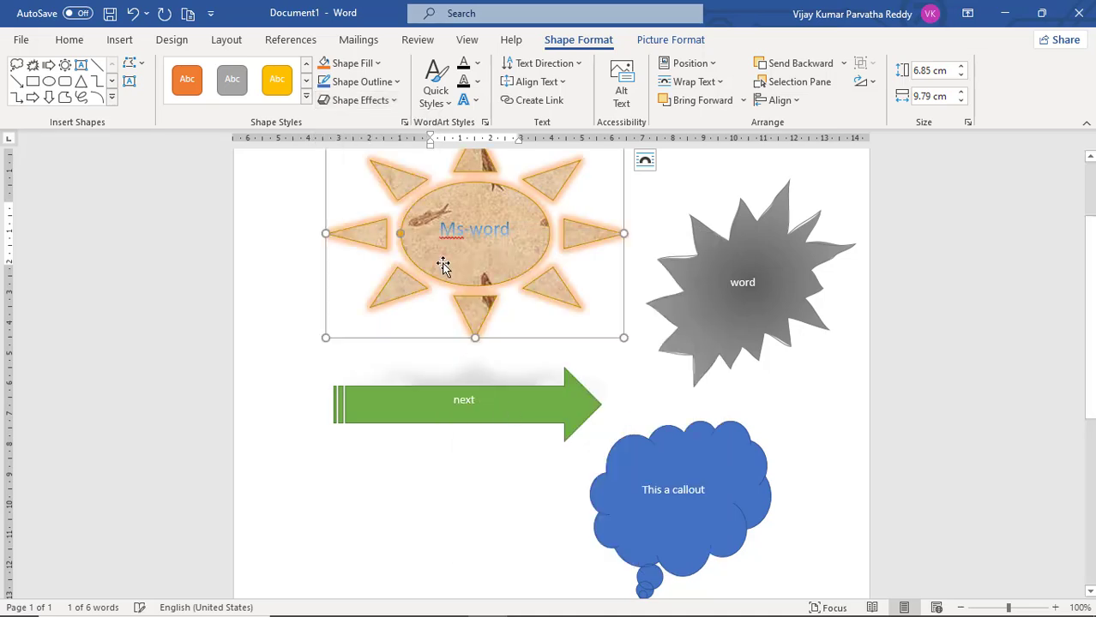
Apply the 1 Point soft edge variation to the sun shape
{"action": "left_click", "coordinate": [396, 101]}
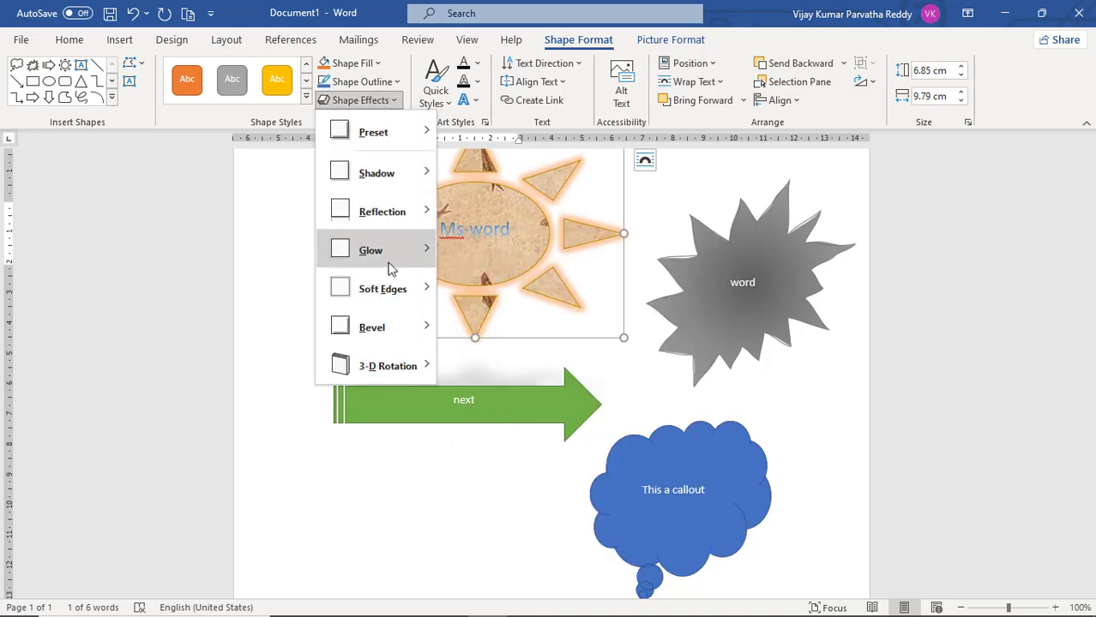
{"action": "mouse_move", "coordinate": [391, 289]}
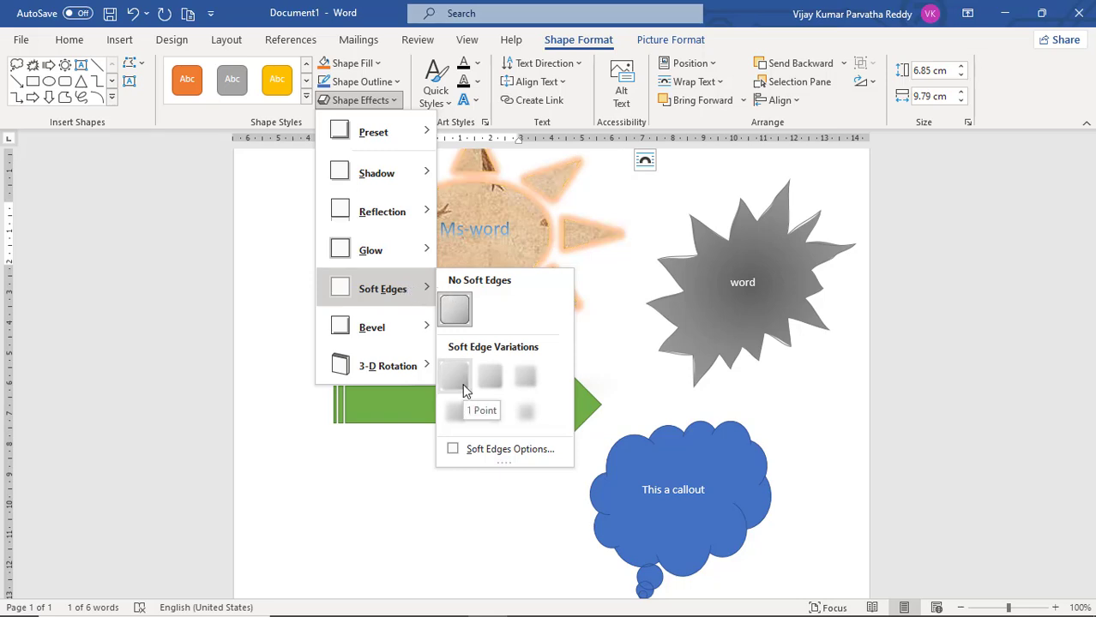
{"action": "left_click", "coordinate": [456, 377]}
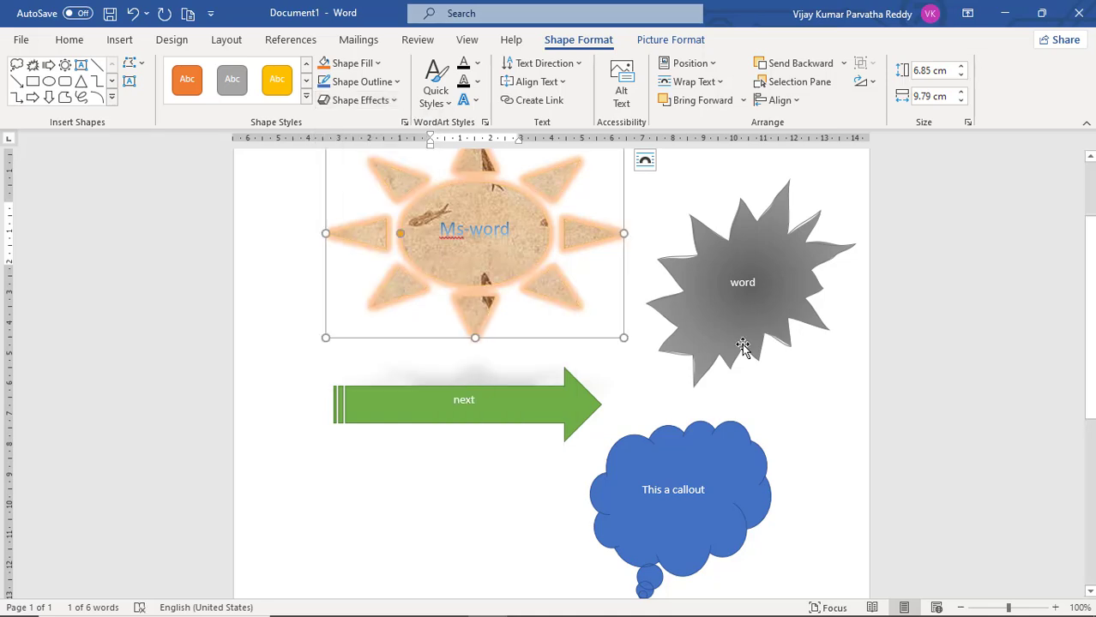
{"action": "left_click", "coordinate": [742, 343]}
{"action": "left_click", "coordinate": [395, 101]}
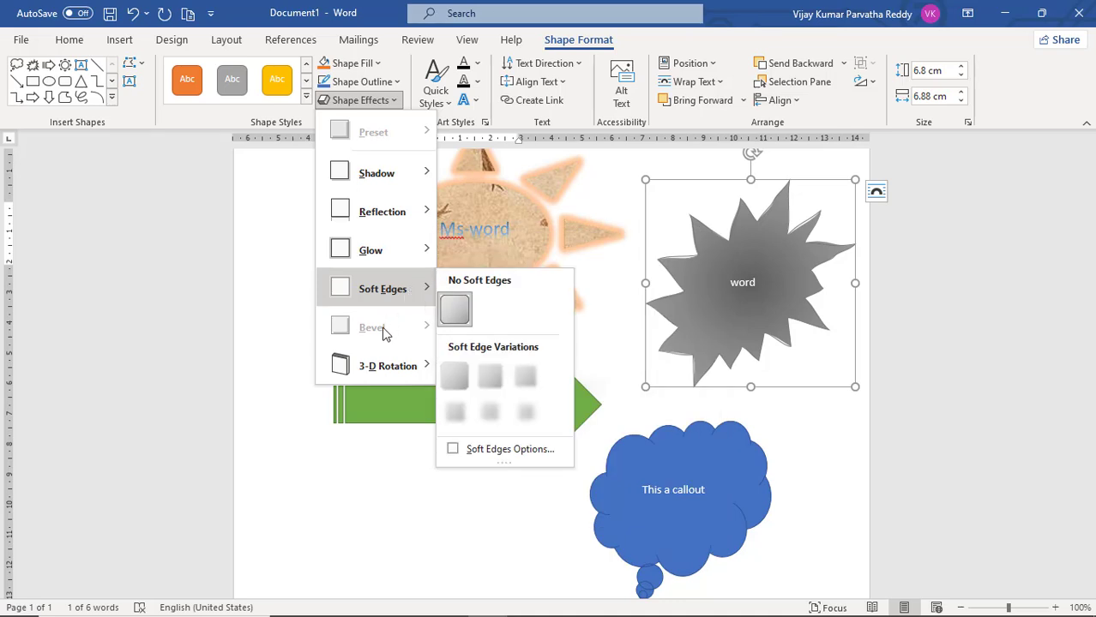
{"action": "left_click", "coordinate": [717, 320]}
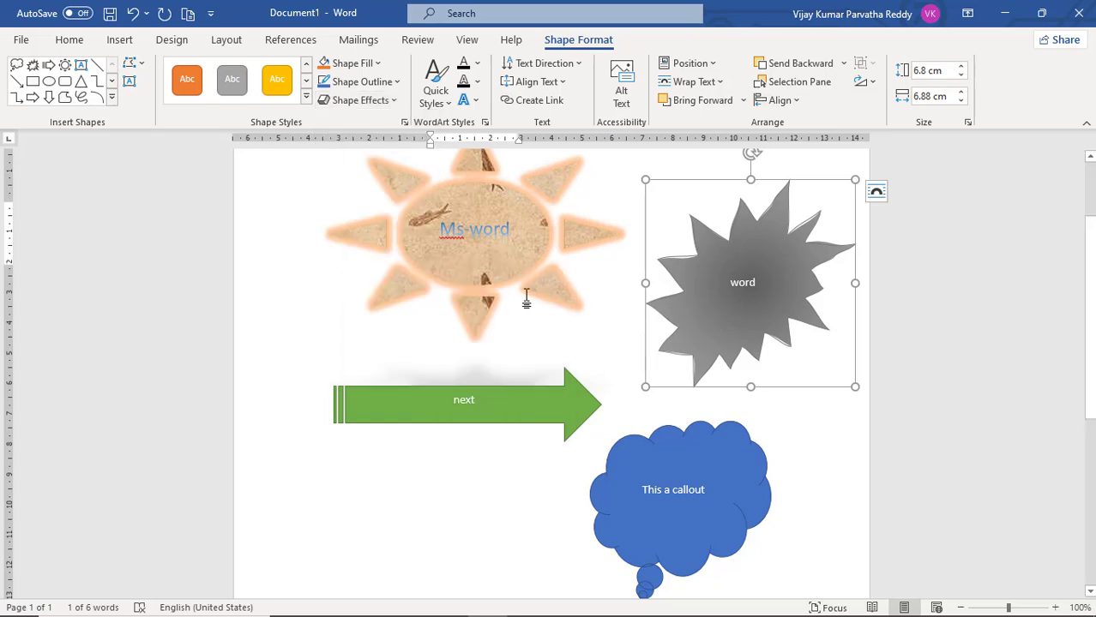
Apply the second bevel variation of the middle row to the sun shape
{"action": "left_click", "coordinate": [502, 286]}
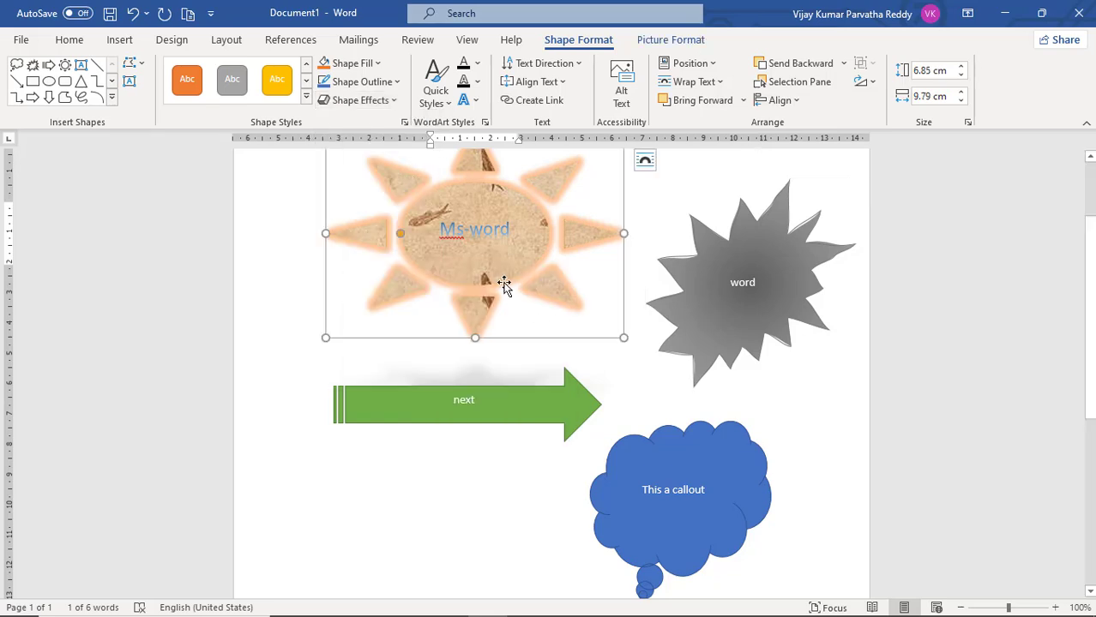
{"action": "left_click", "coordinate": [395, 101]}
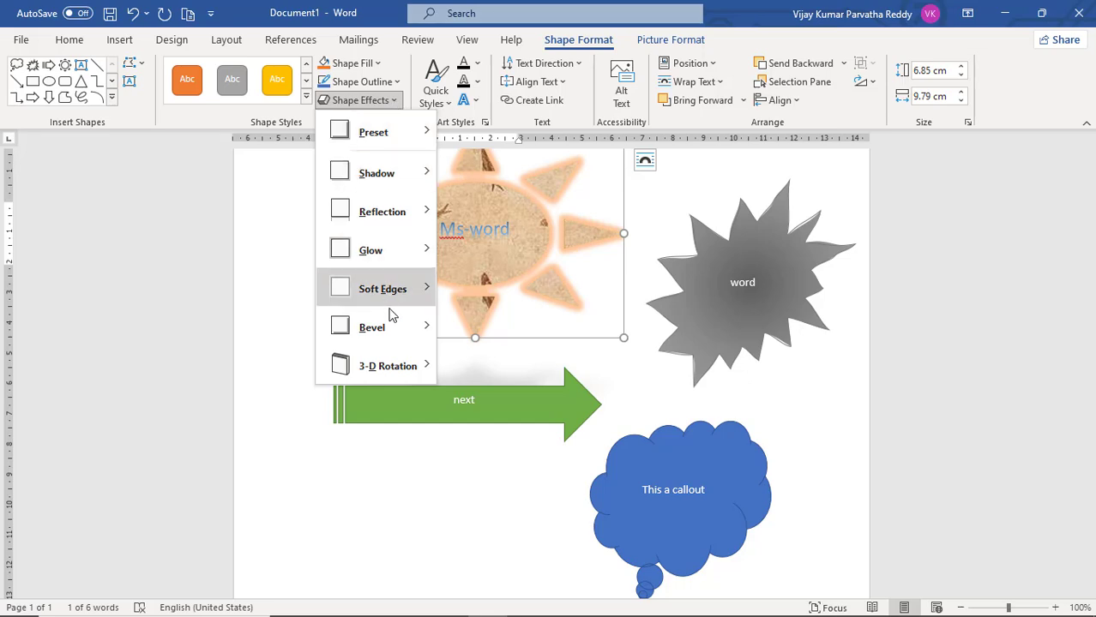
{"action": "mouse_move", "coordinate": [400, 333]}
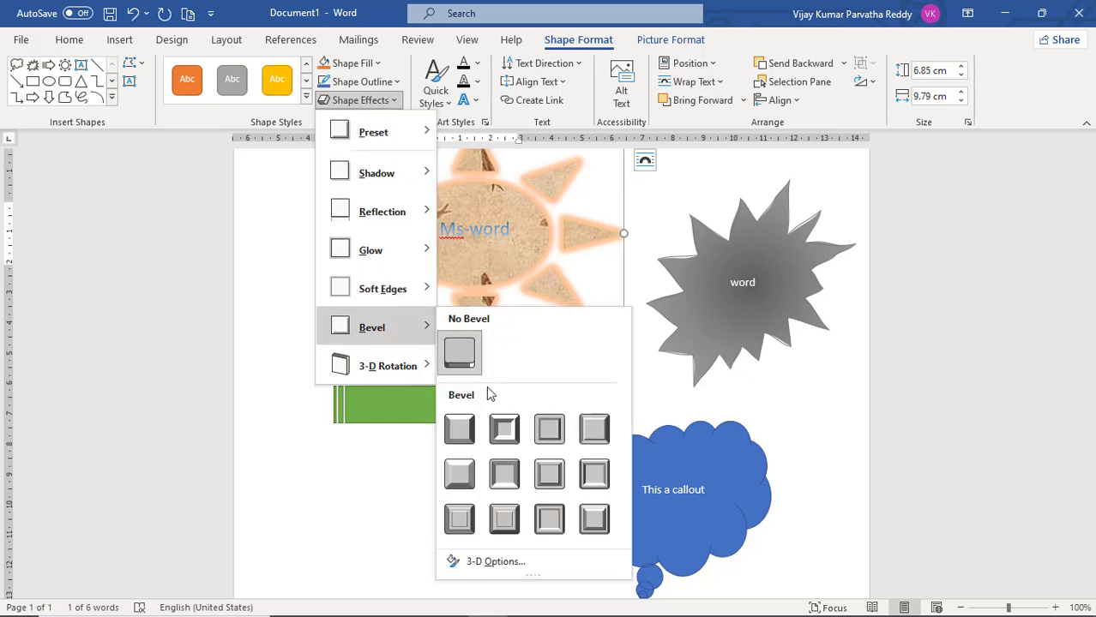
{"action": "left_click", "coordinate": [509, 485]}
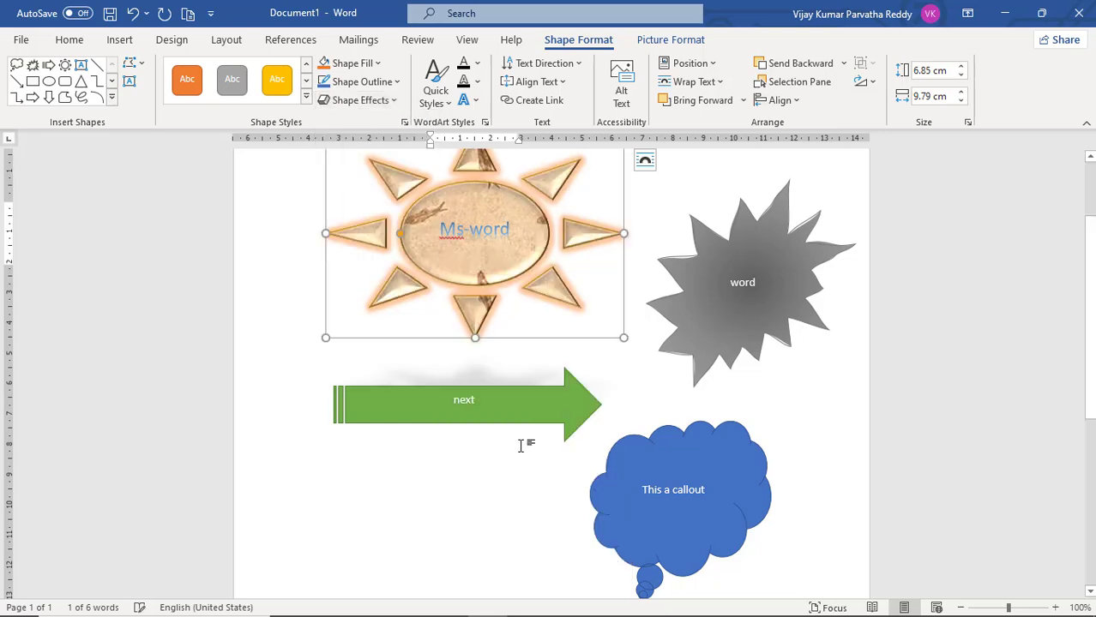
Apply the parallel 3-D rotation Off Axis 2: Left to the gray explosion shape
{"action": "left_click", "coordinate": [694, 351]}
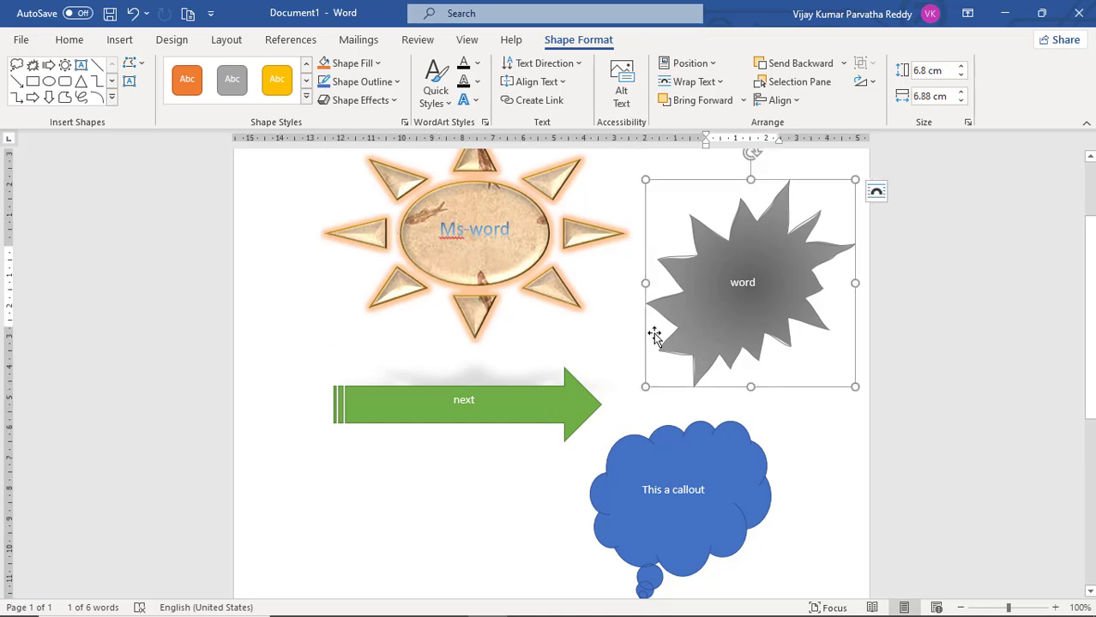
{"action": "left_click", "coordinate": [393, 102]}
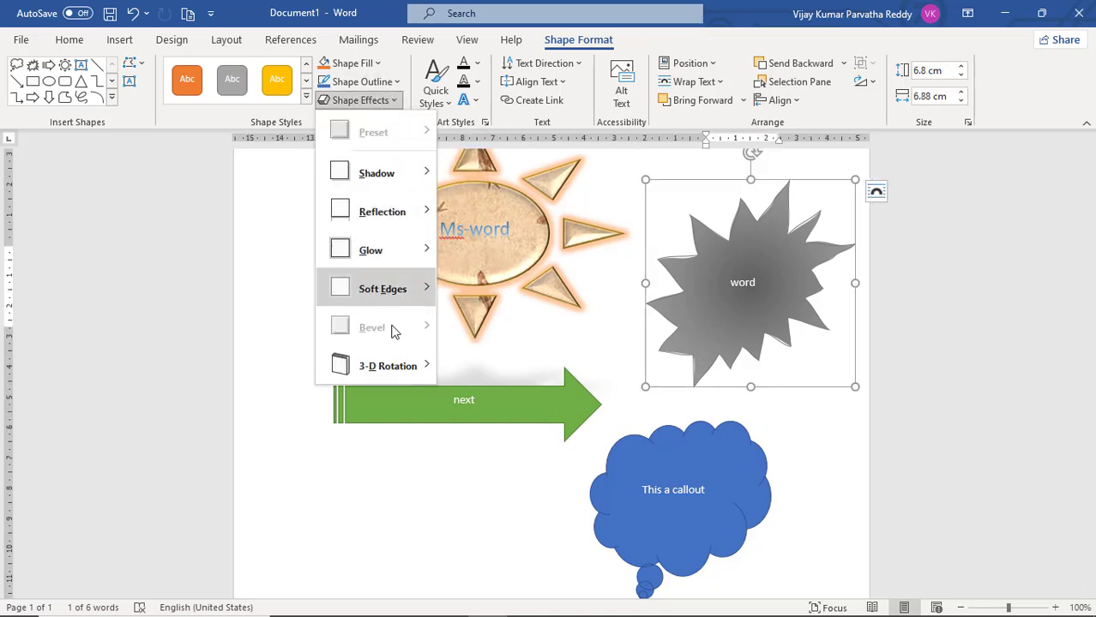
{"action": "mouse_move", "coordinate": [406, 370]}
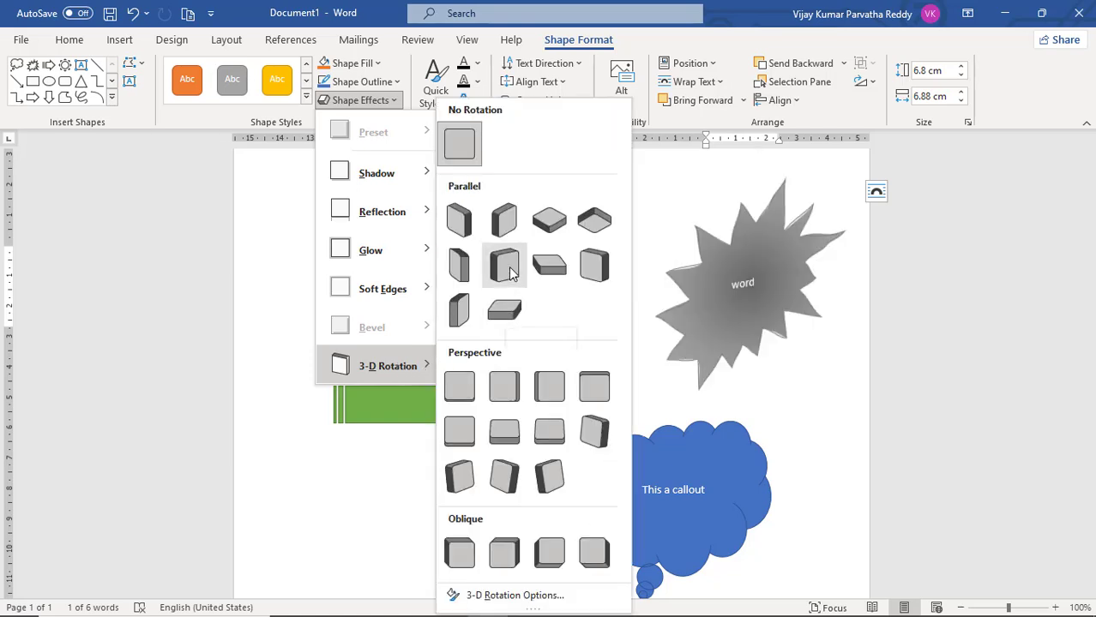
{"action": "left_click", "coordinate": [594, 265]}
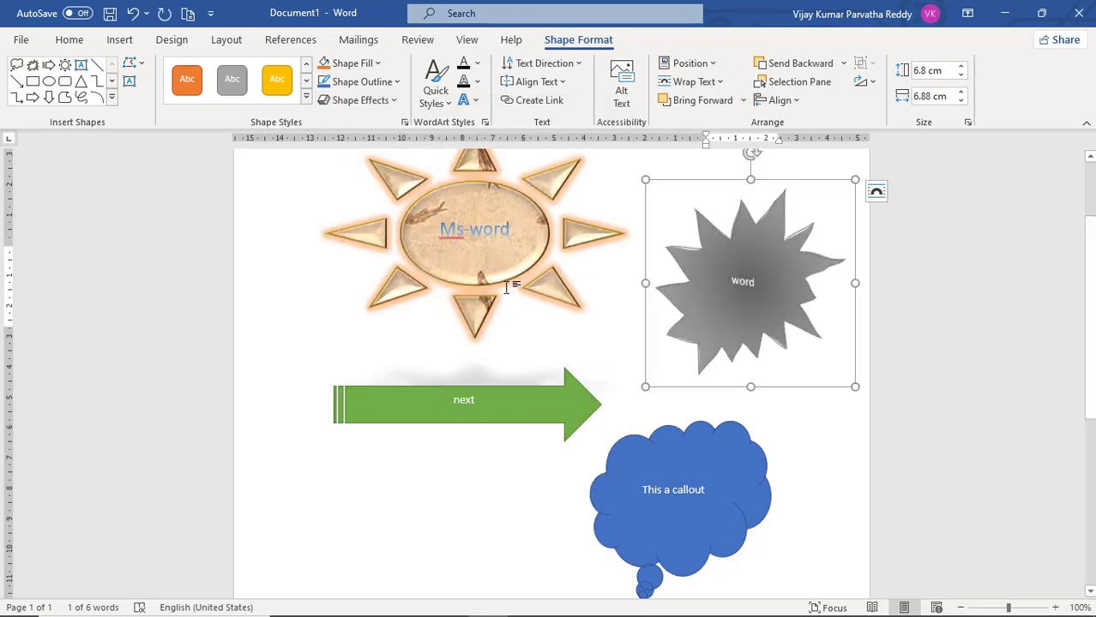
Apply the parallel 3-D rotation Off Axis 2: Left to the sun shape
{"action": "left_click", "coordinate": [478, 315]}
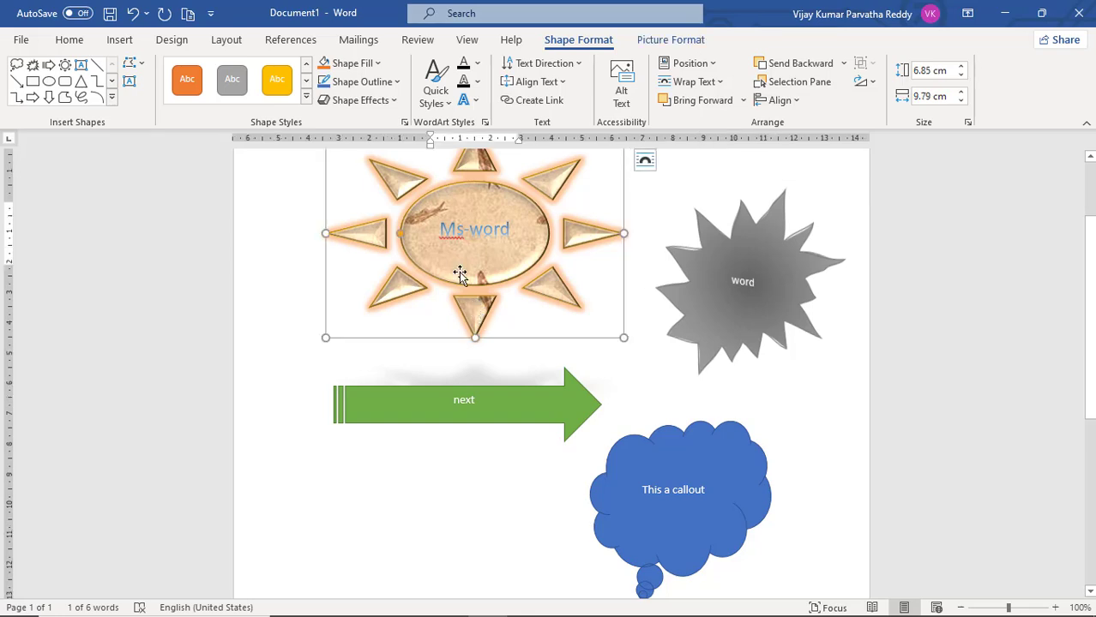
{"action": "left_click", "coordinate": [395, 101]}
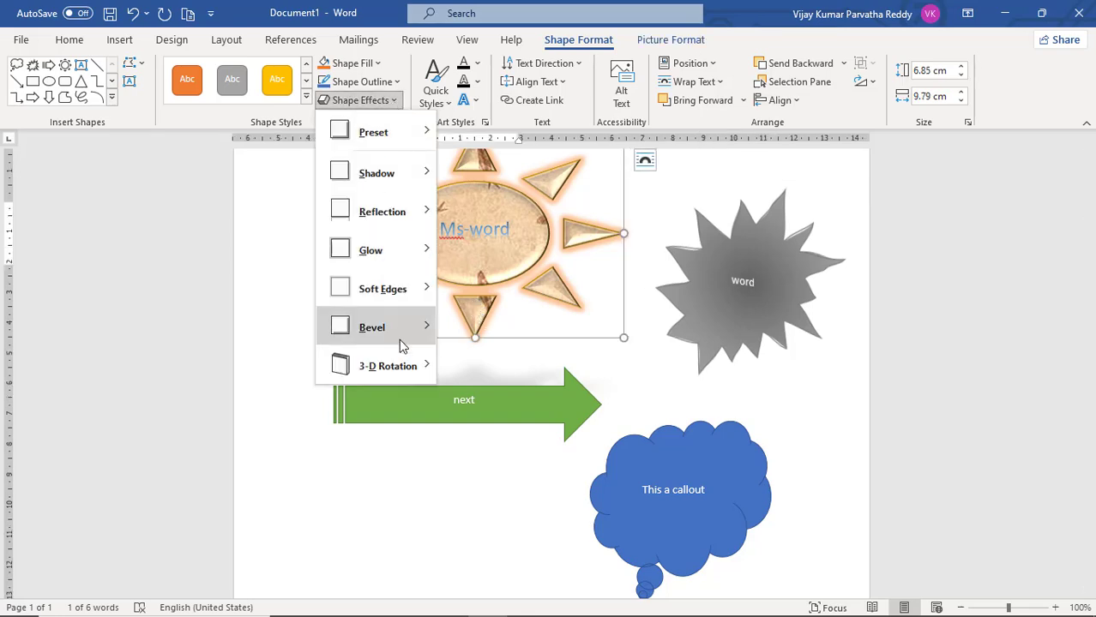
{"action": "mouse_move", "coordinate": [408, 363]}
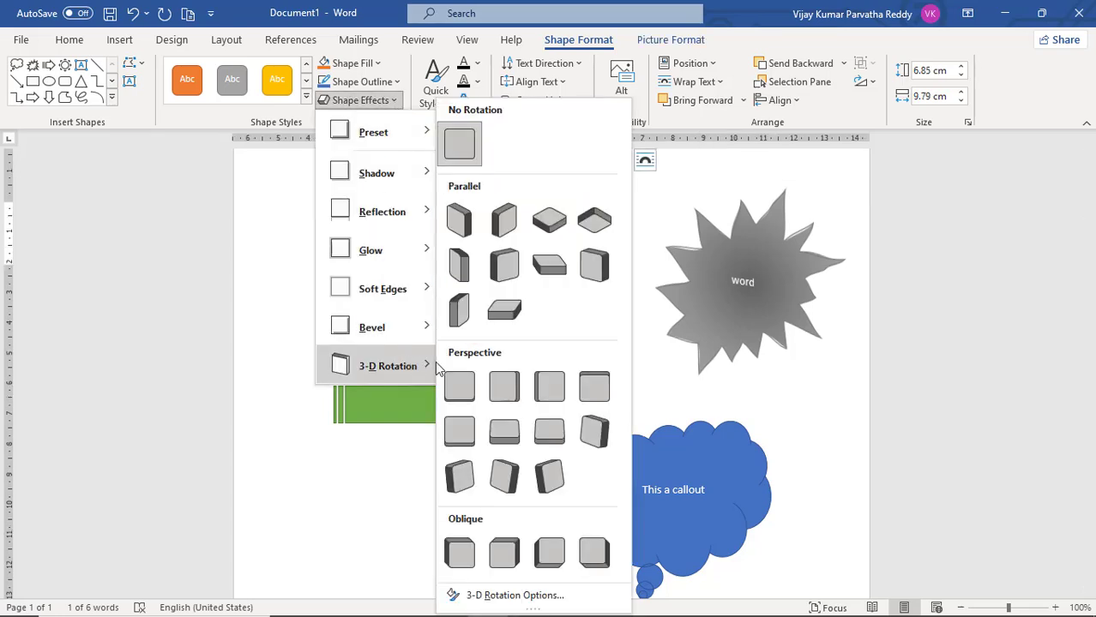
{"action": "left_click", "coordinate": [597, 269]}
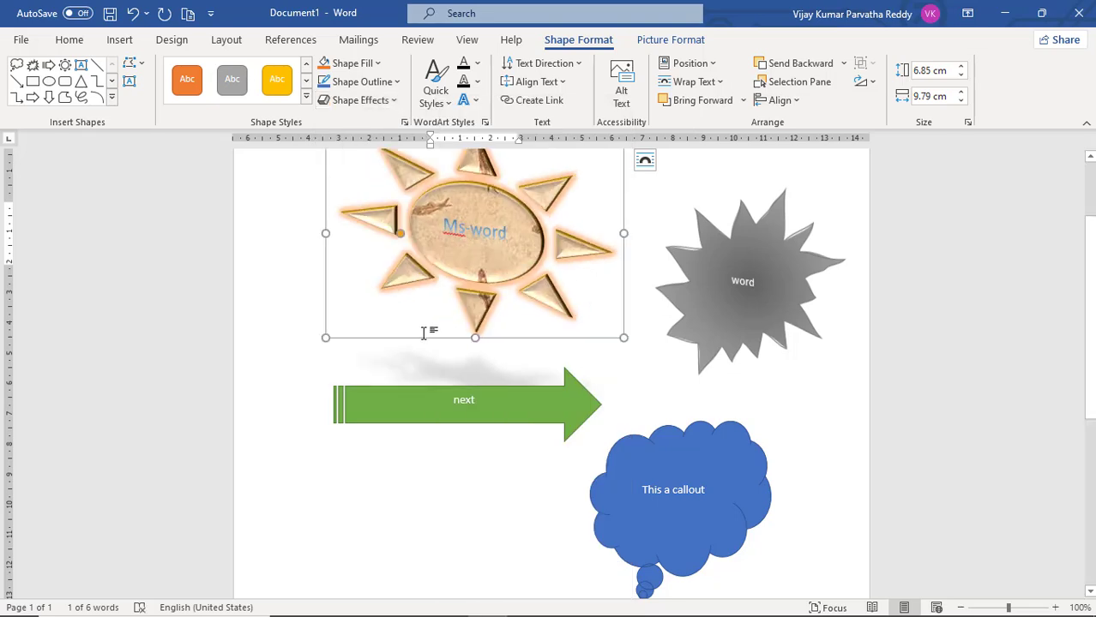
Rotate the sun shape slightly clockwise with its rotation handle
{"action": "scroll", "coordinate": [664, 233], "scroll_direction": "up", "scroll_amount": 3}
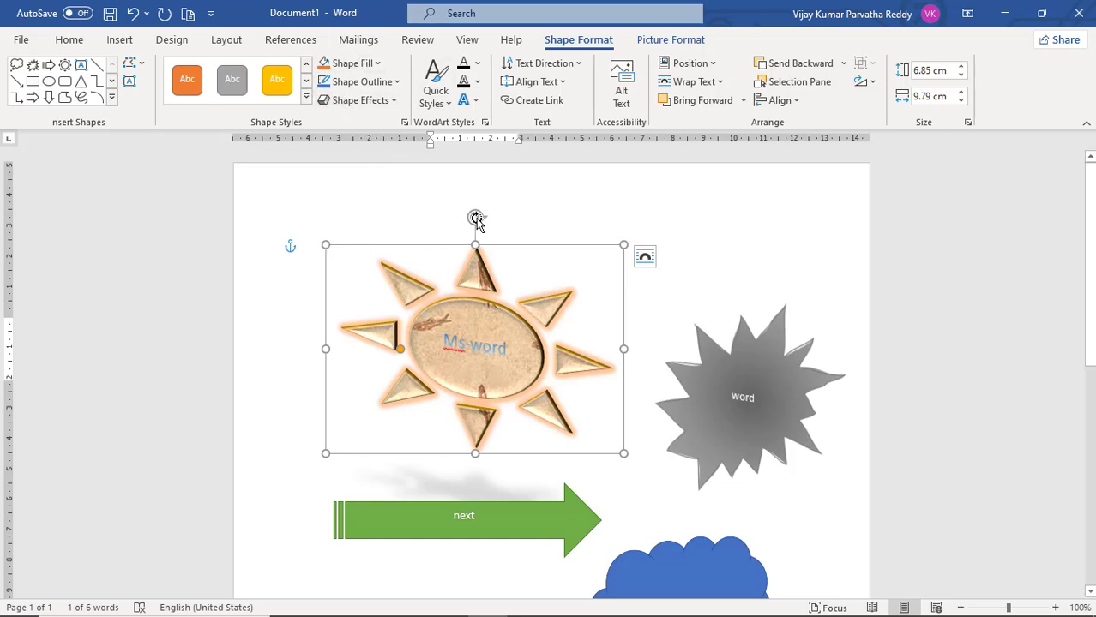
{"action": "left_click_drag", "start_coordinate": [477, 220], "coordinate": [483, 302]}
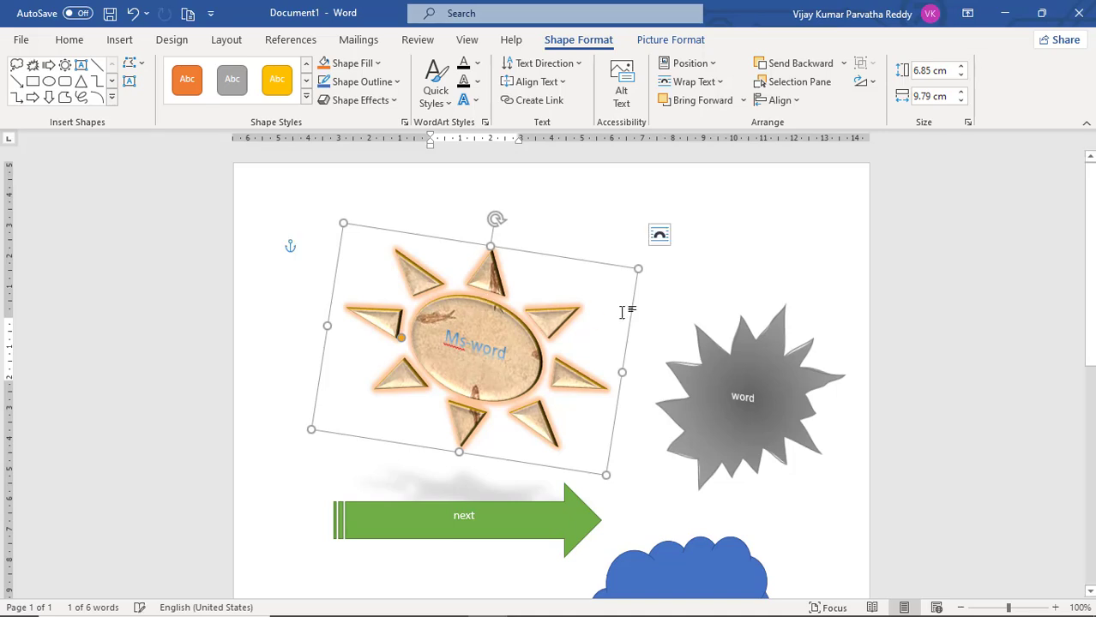
Rotate the explosion shape clockwise by a bit less than 45 degrees and shrink it to about 6.48 cm high by 6.05 cm wide
{"action": "left_click", "coordinate": [742, 327]}
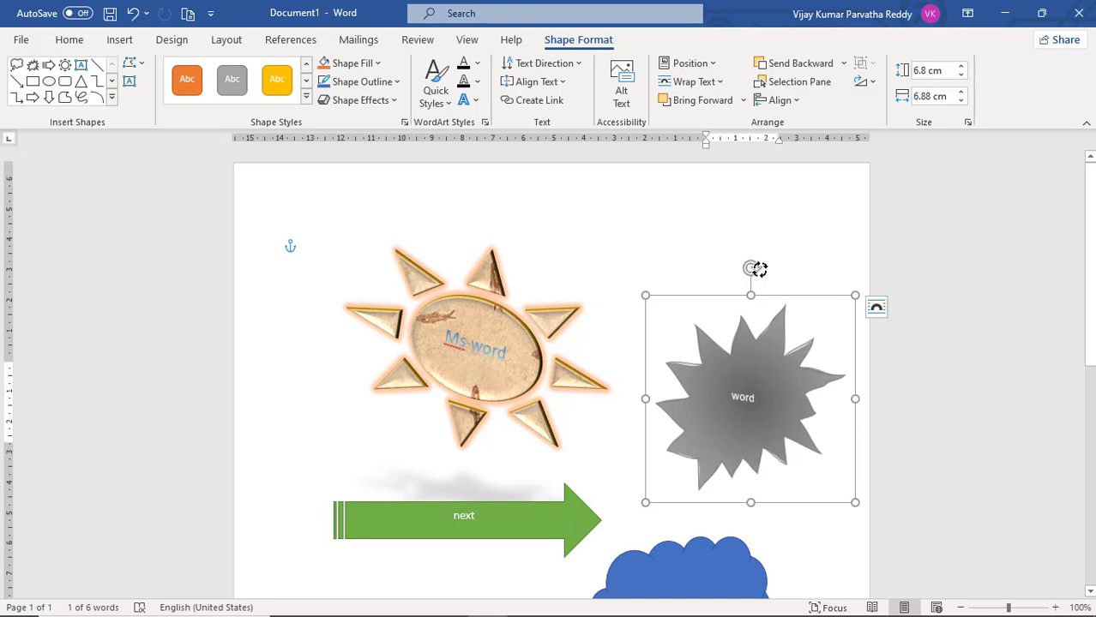
{"action": "left_click_drag", "start_coordinate": [751, 267], "coordinate": [814, 320]}
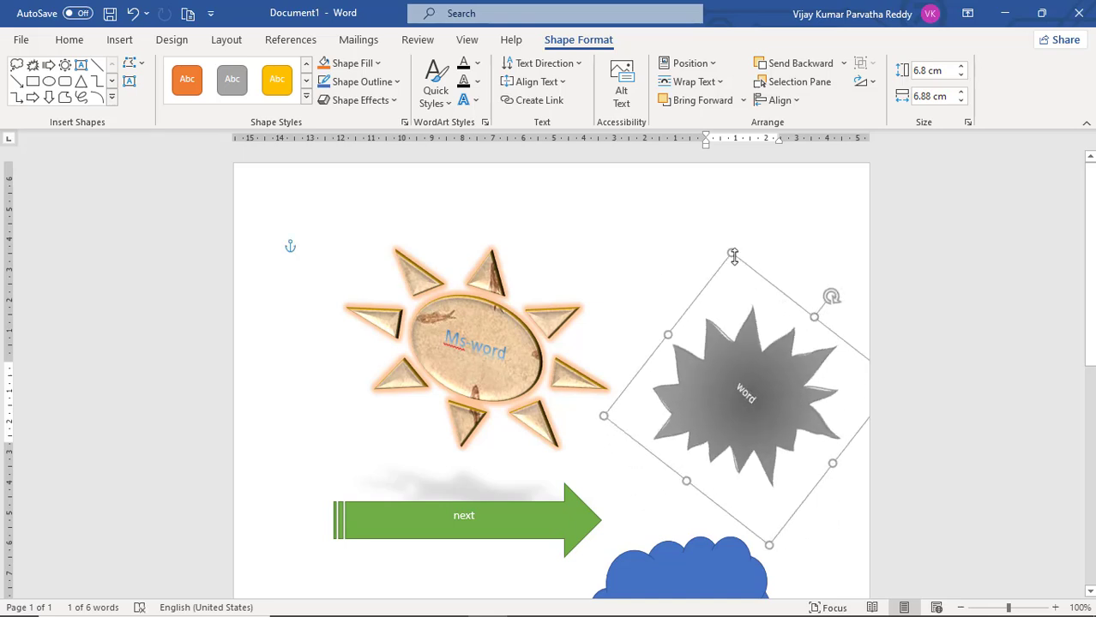
{"action": "left_click_drag", "start_coordinate": [733, 255], "coordinate": [745, 276]}
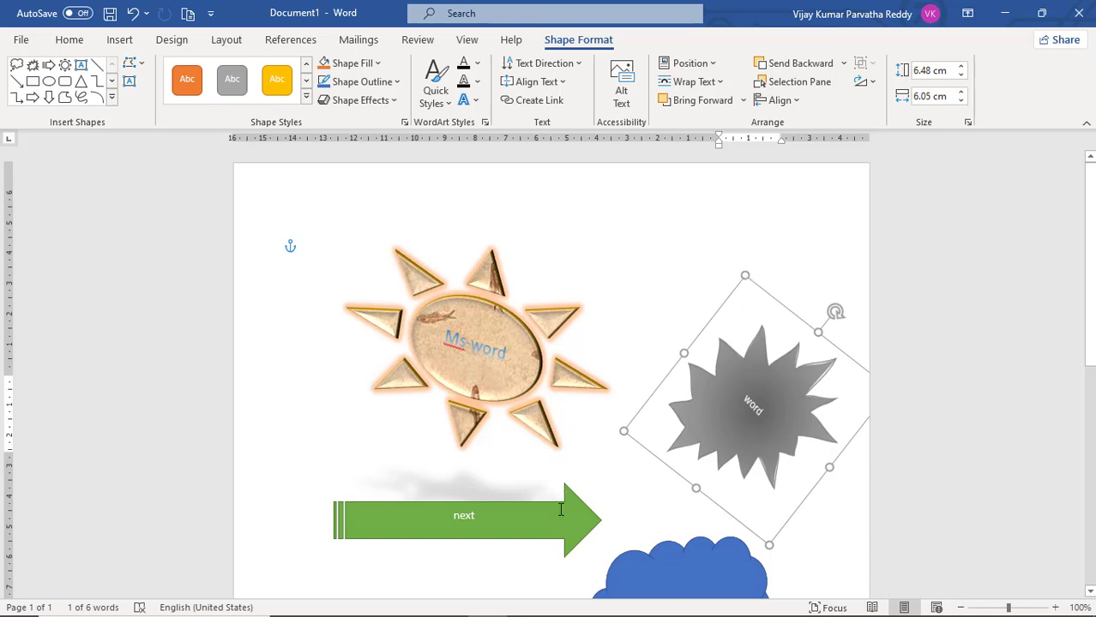
Rotate the green striped arrow freehand until it points diagonally up to the left with its text upside down
{"action": "left_click", "coordinate": [560, 511]}
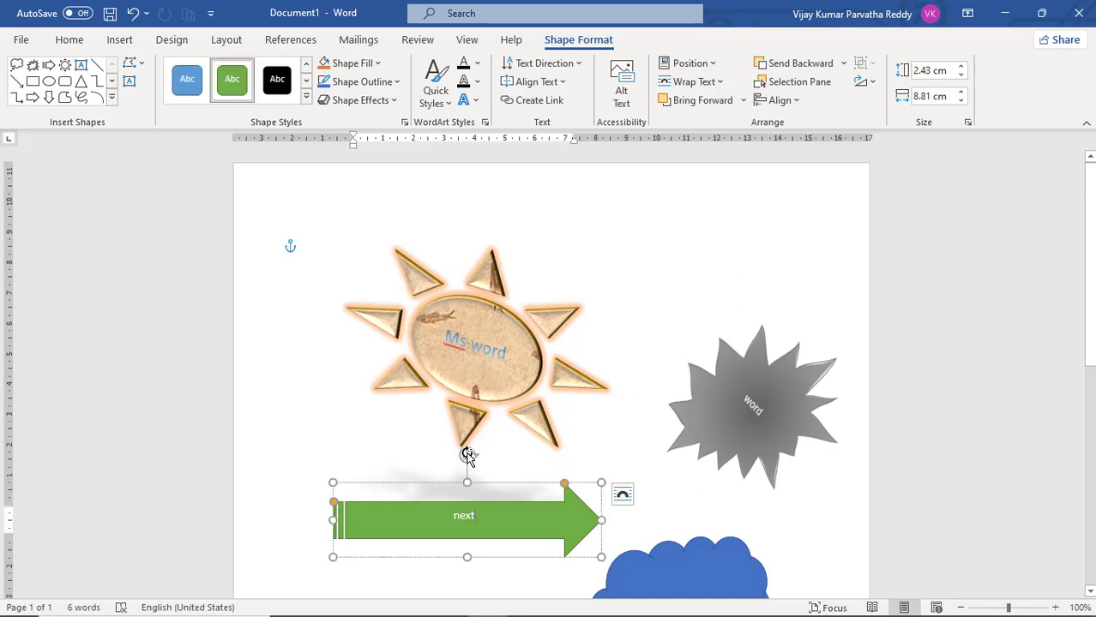
{"action": "left_click_drag", "start_coordinate": [464, 448], "coordinate": [446, 550]}
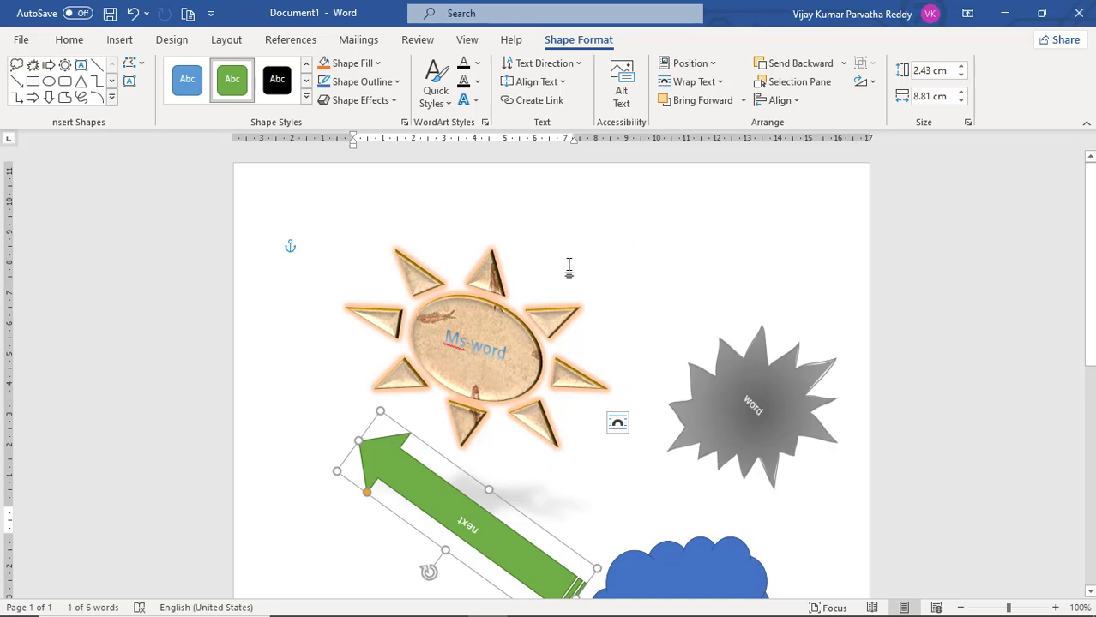
Apply the black WordArt style with the blue shadow to the "Ms-word" text in the sun shape
{"action": "left_click", "coordinate": [488, 272]}
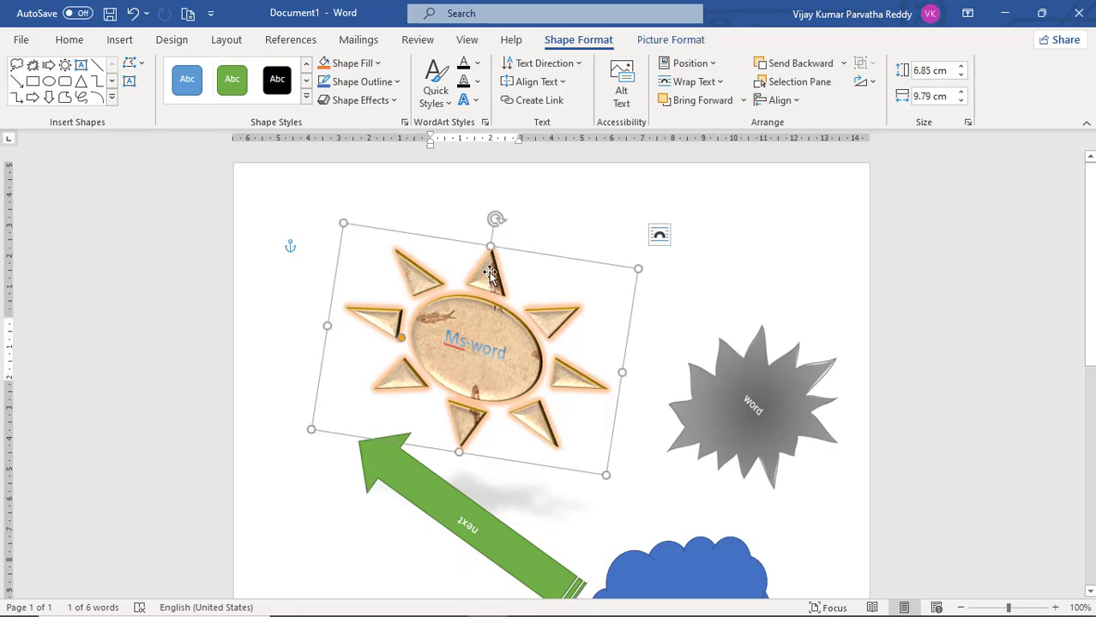
{"action": "left_click", "coordinate": [450, 105]}
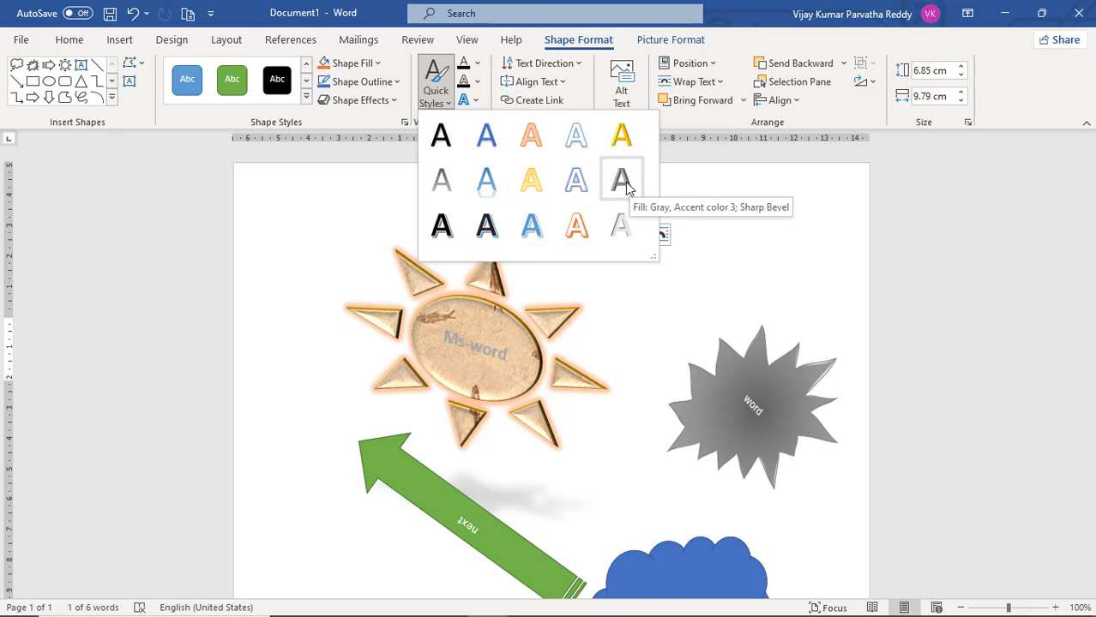
{"action": "left_click", "coordinate": [486, 226]}
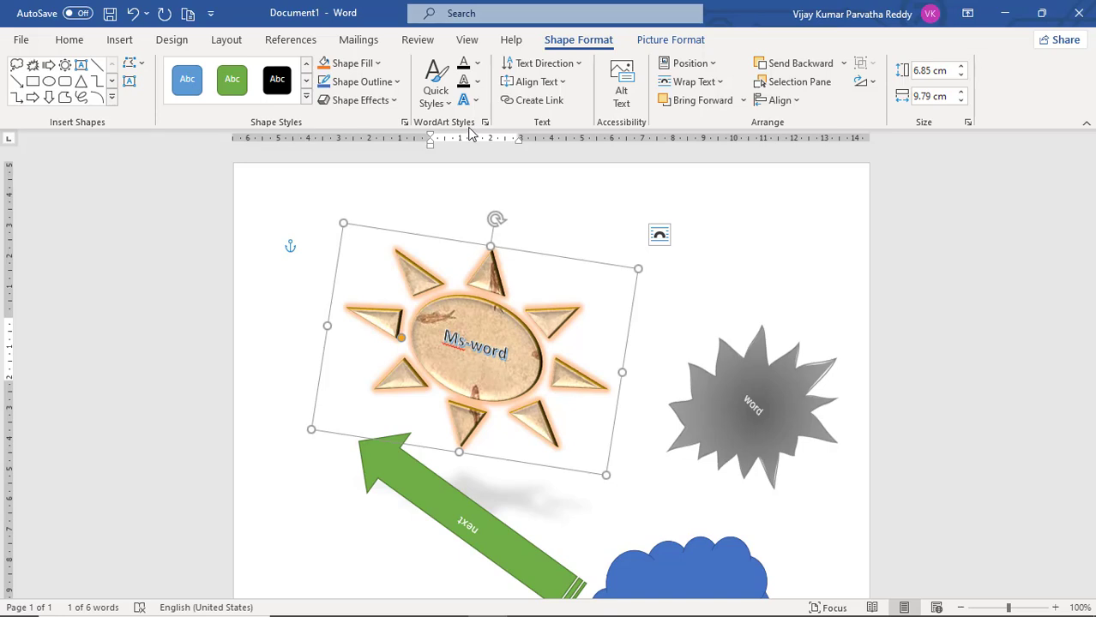
Set the sun shape's text fill to the darkest theme blue and its text outline to the darkest theme orange
{"action": "left_click", "coordinate": [477, 64]}
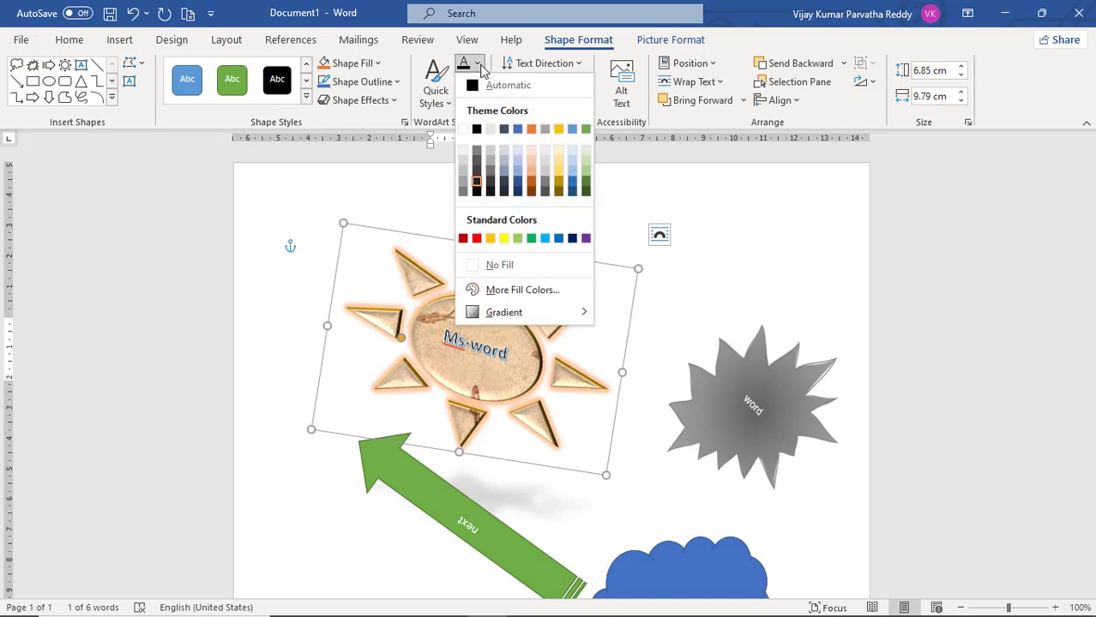
{"action": "left_click", "coordinate": [517, 192]}
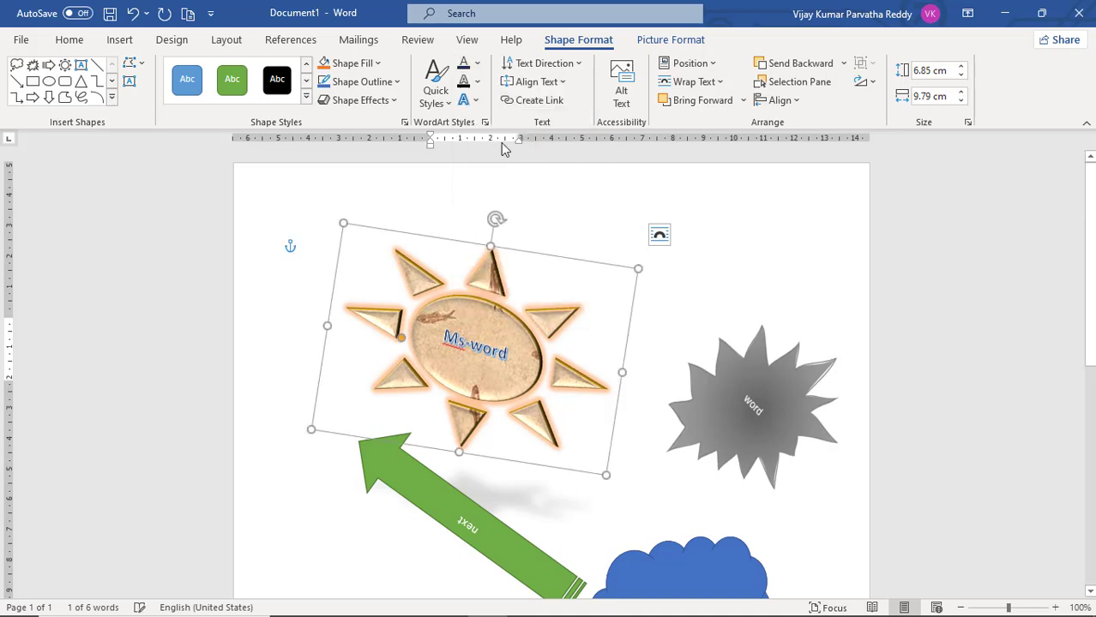
{"action": "left_click", "coordinate": [478, 81]}
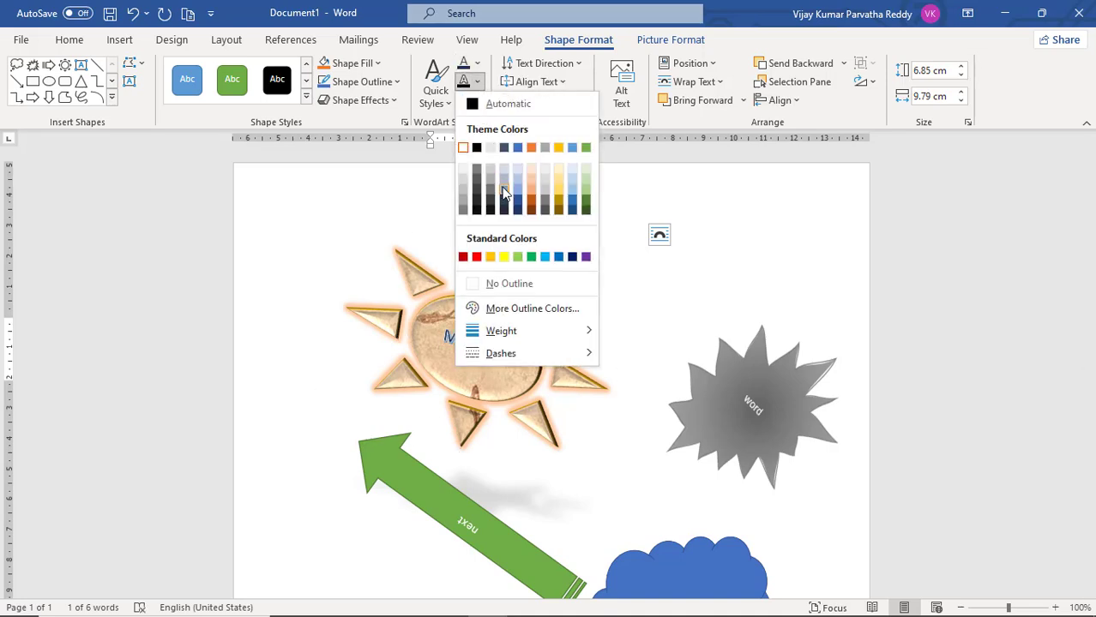
{"action": "left_click", "coordinate": [532, 207]}
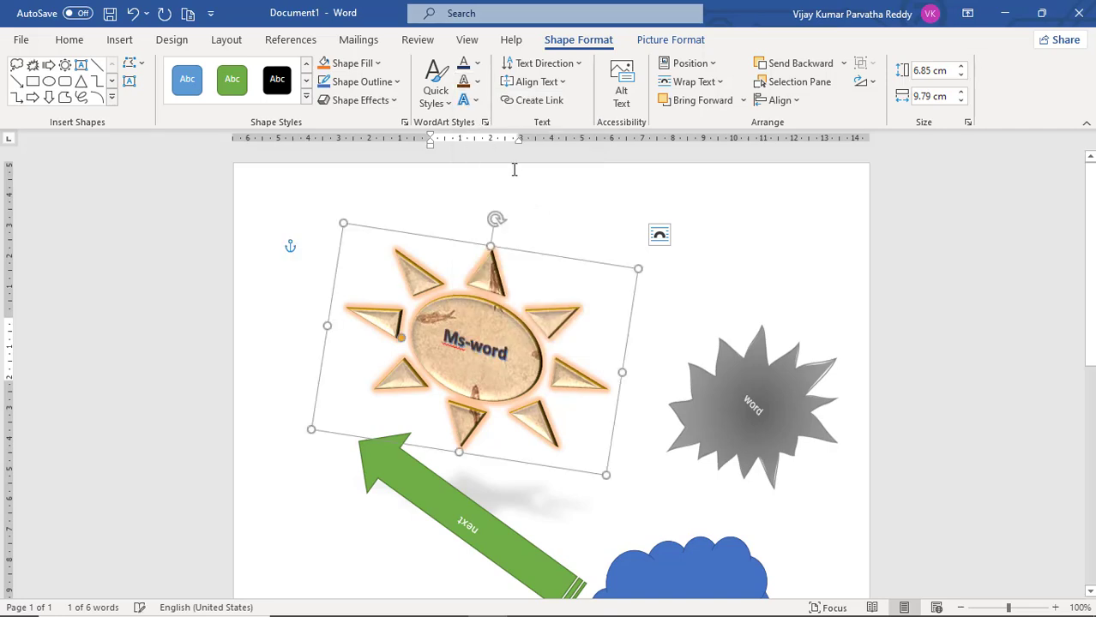
Apply the second preset in the second row of Parallel 3-D rotations as a text effect on the sun shape
{"action": "left_click", "coordinate": [467, 100]}
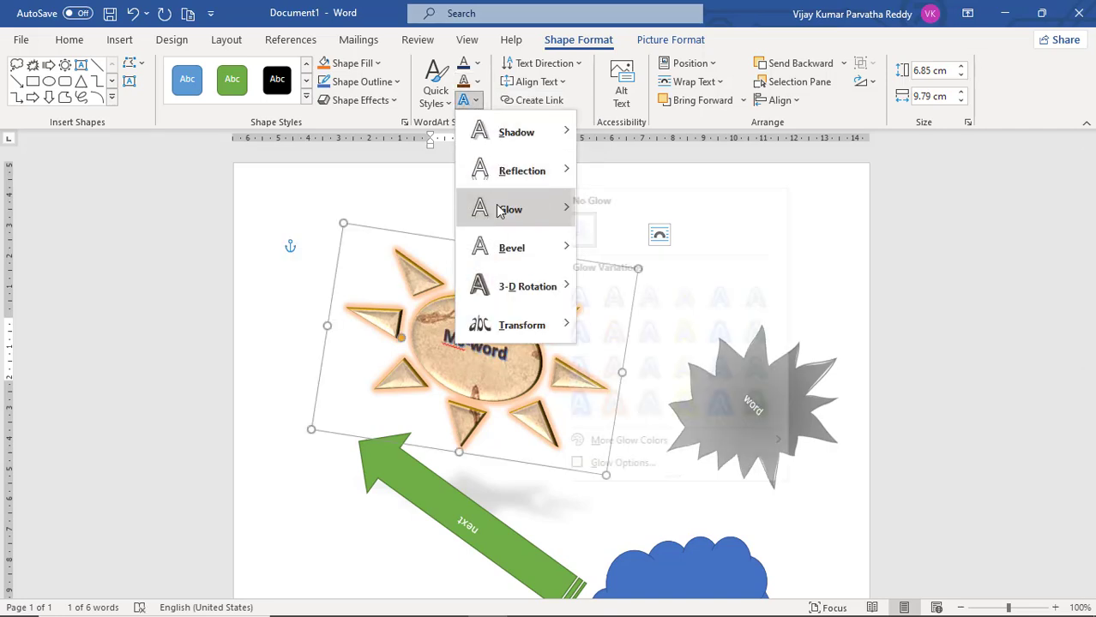
{"action": "mouse_move", "coordinate": [526, 210]}
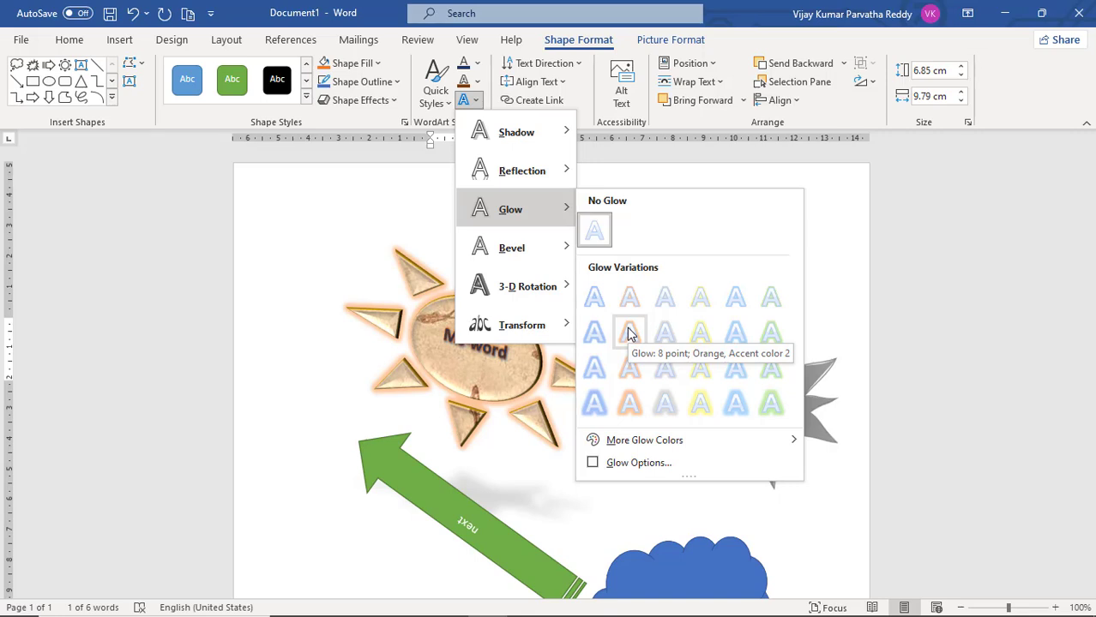
{"action": "mouse_move", "coordinate": [624, 289]}
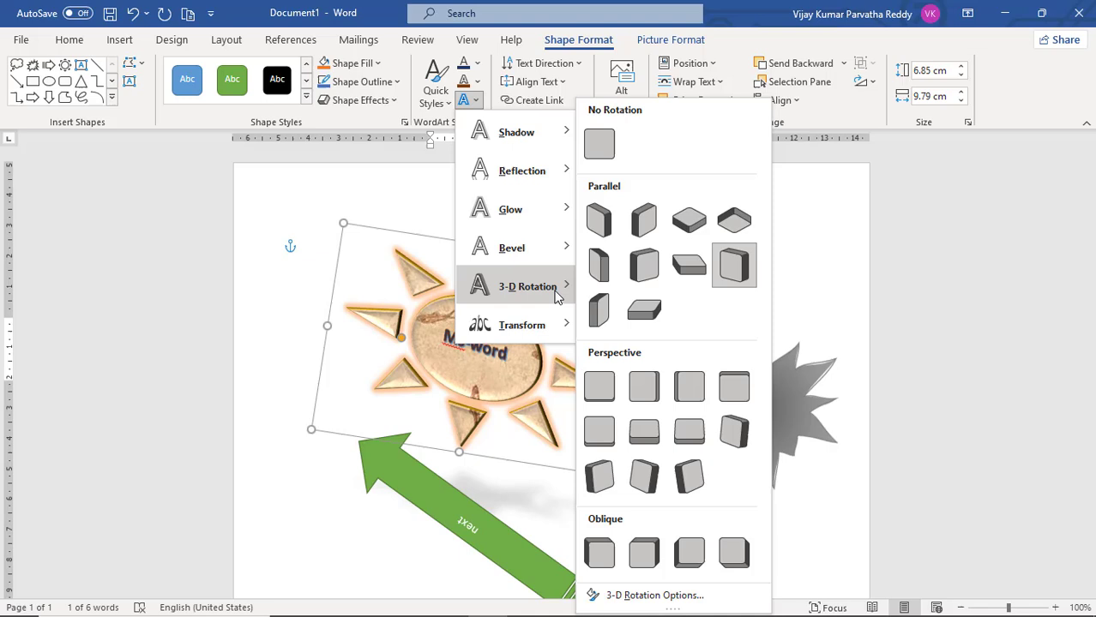
{"action": "left_click", "coordinate": [646, 271]}
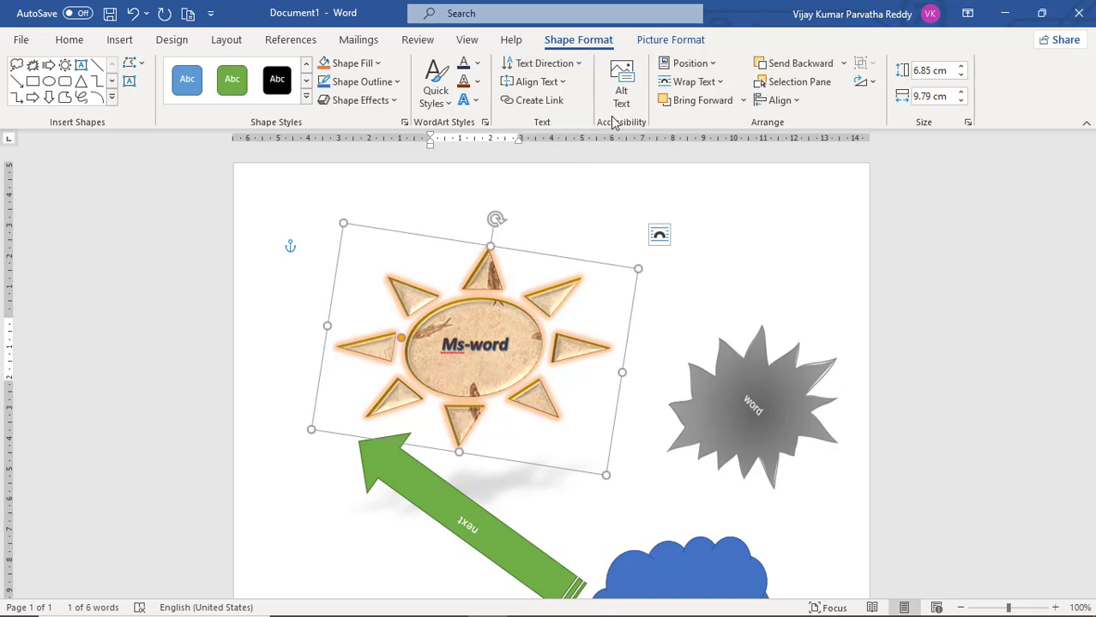
Rotate all text in the sun shape by 90° and all text in the grey explosion shape by 270°
{"action": "left_click", "coordinate": [579, 65]}
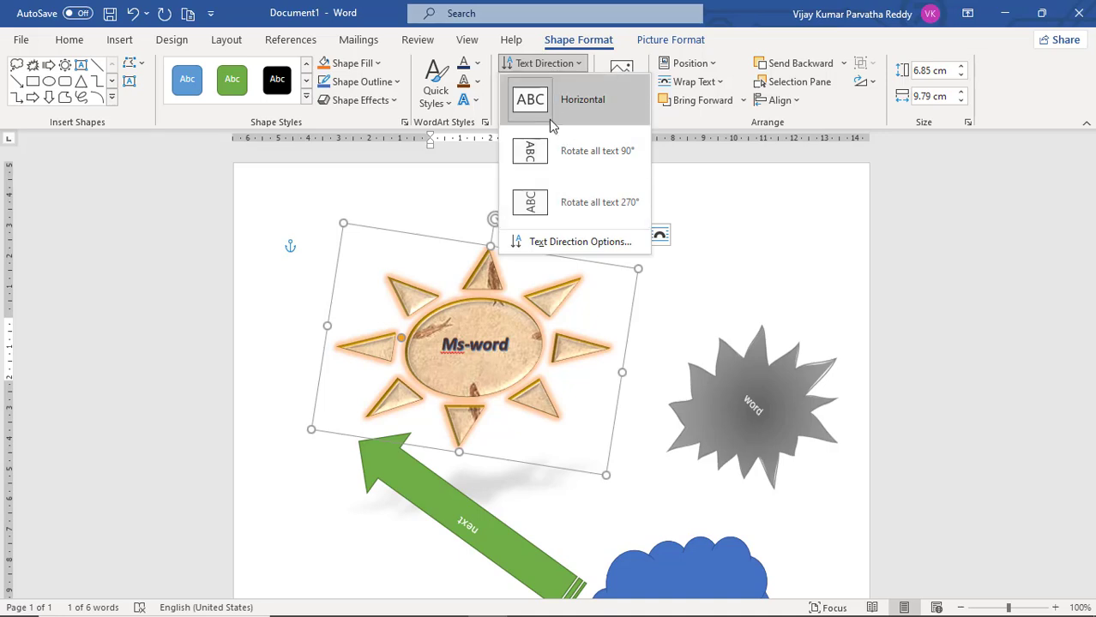
{"action": "left_click", "coordinate": [549, 163]}
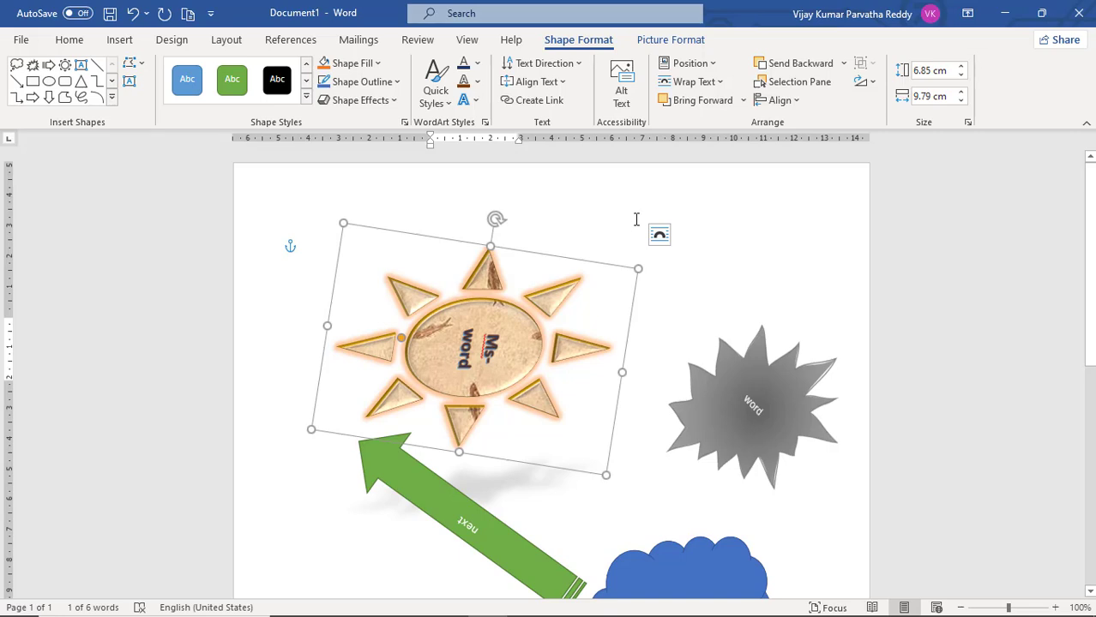
{"action": "left_click", "coordinate": [739, 357]}
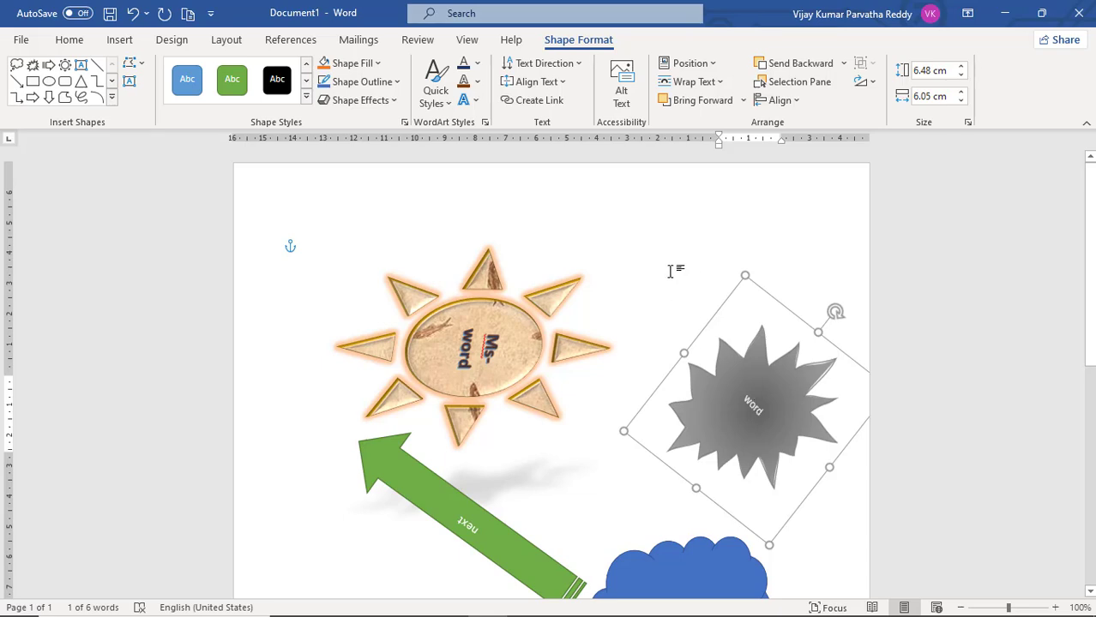
{"action": "left_click", "coordinate": [578, 67]}
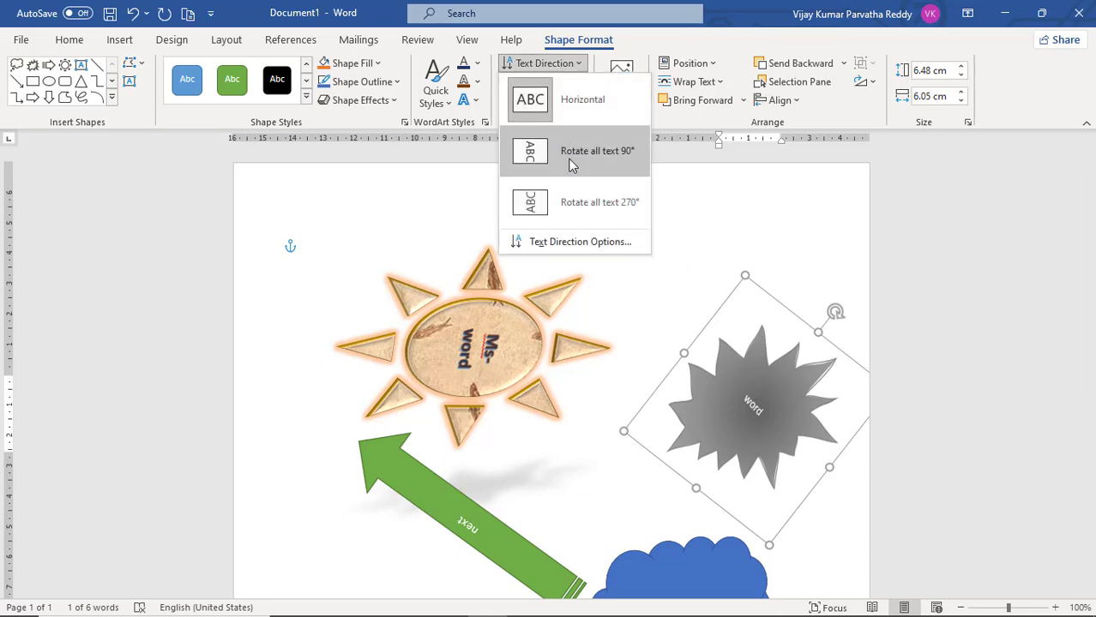
{"action": "left_click", "coordinate": [558, 202]}
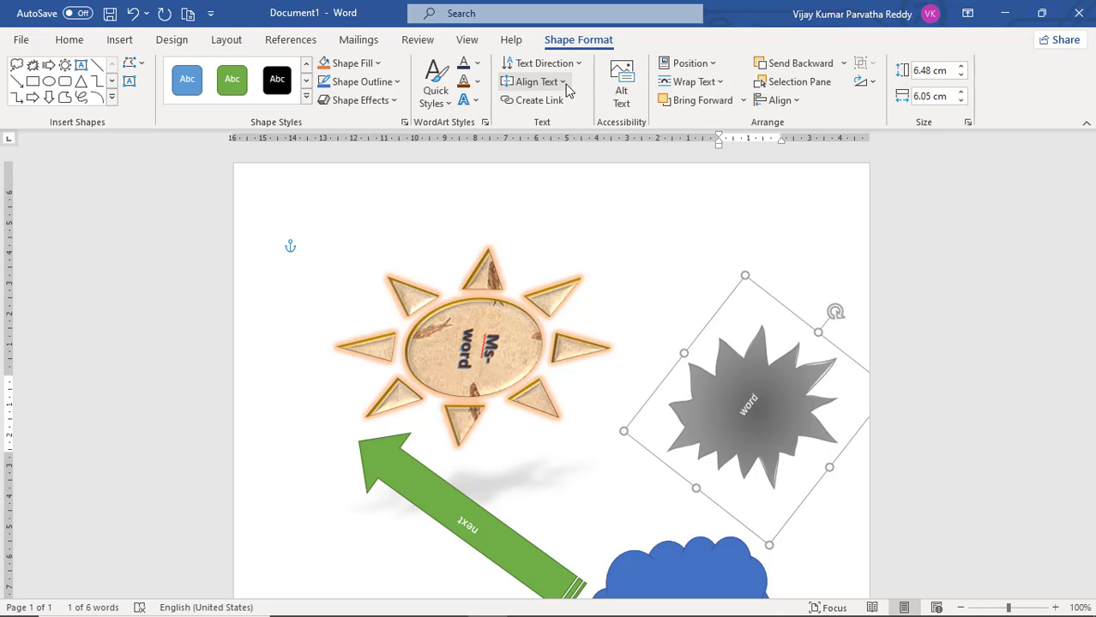
Align the "next" text in the green striped arrow to the bottom of the shape
{"action": "left_click", "coordinate": [493, 307]}
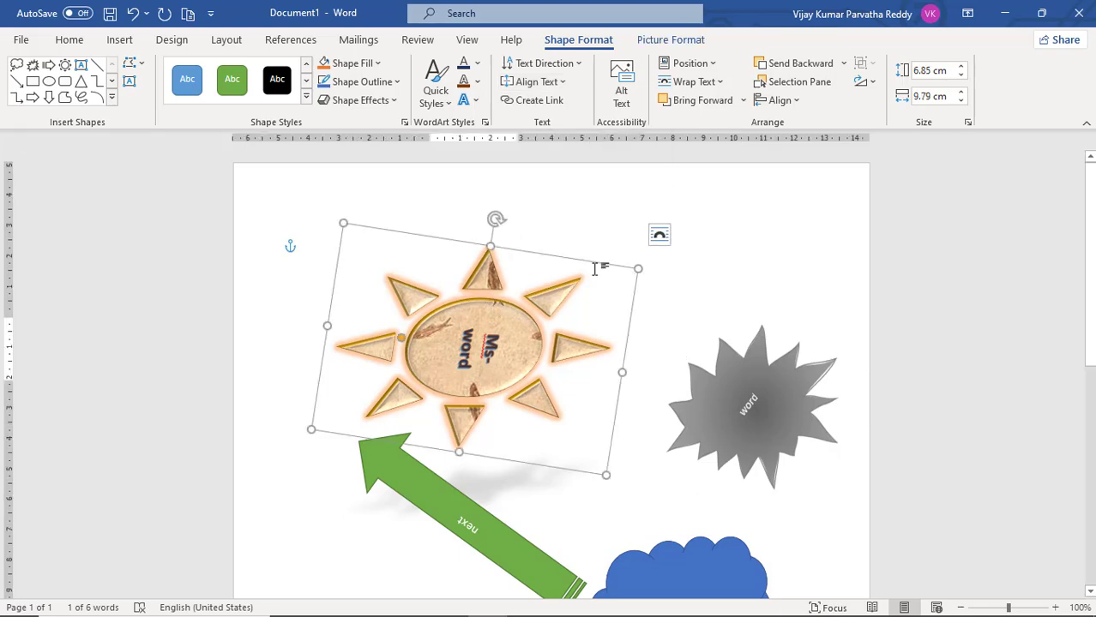
{"action": "left_click", "coordinate": [470, 512]}
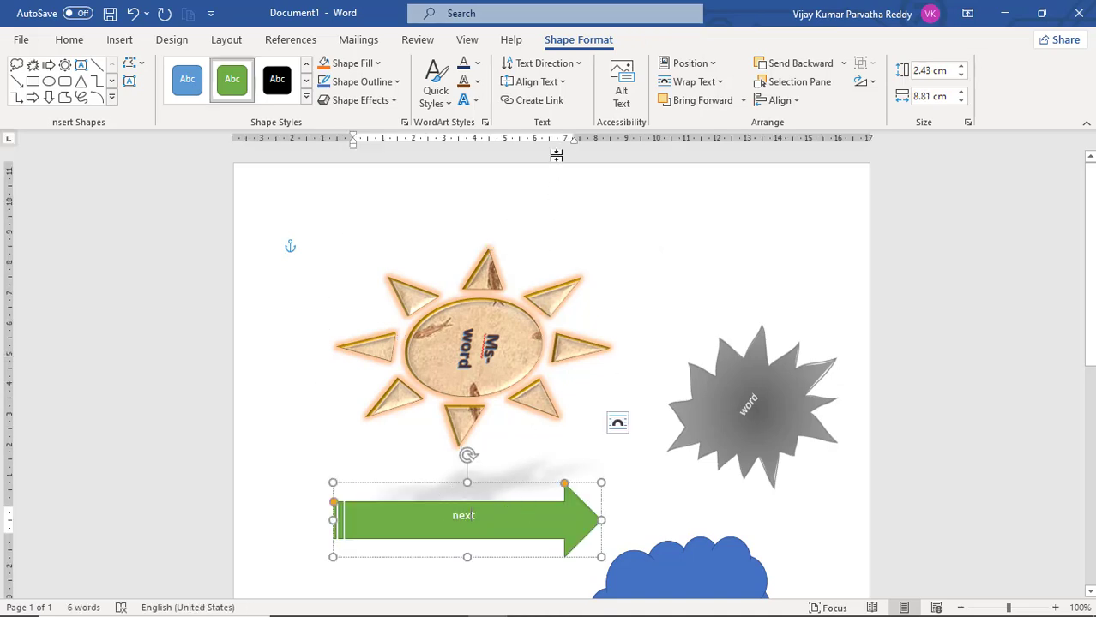
{"action": "left_click", "coordinate": [563, 82]}
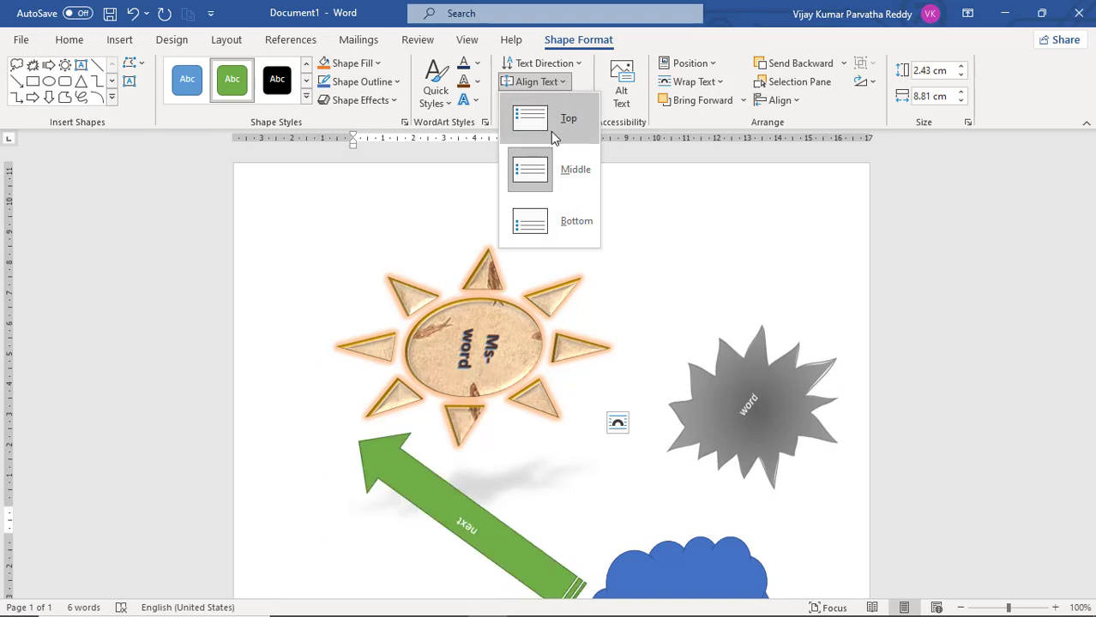
{"action": "left_click", "coordinate": [534, 235]}
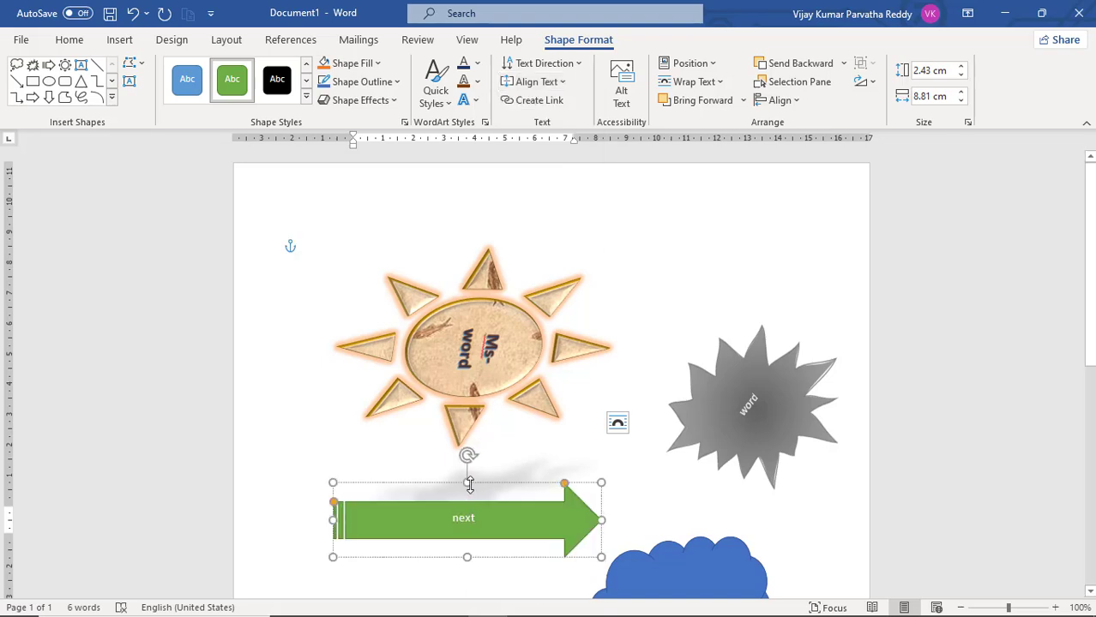
Stretch the green striped arrow to about 6.57 cm high and align its text to the middle
{"action": "left_click_drag", "start_coordinate": [466, 480], "coordinate": [490, 444]}
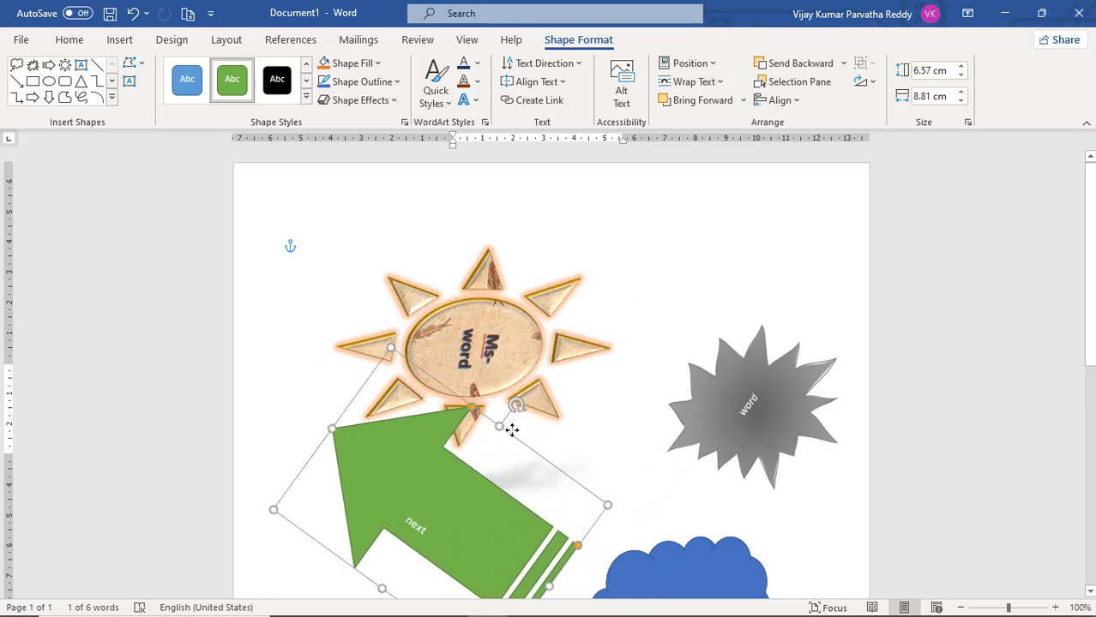
{"action": "left_click", "coordinate": [562, 83]}
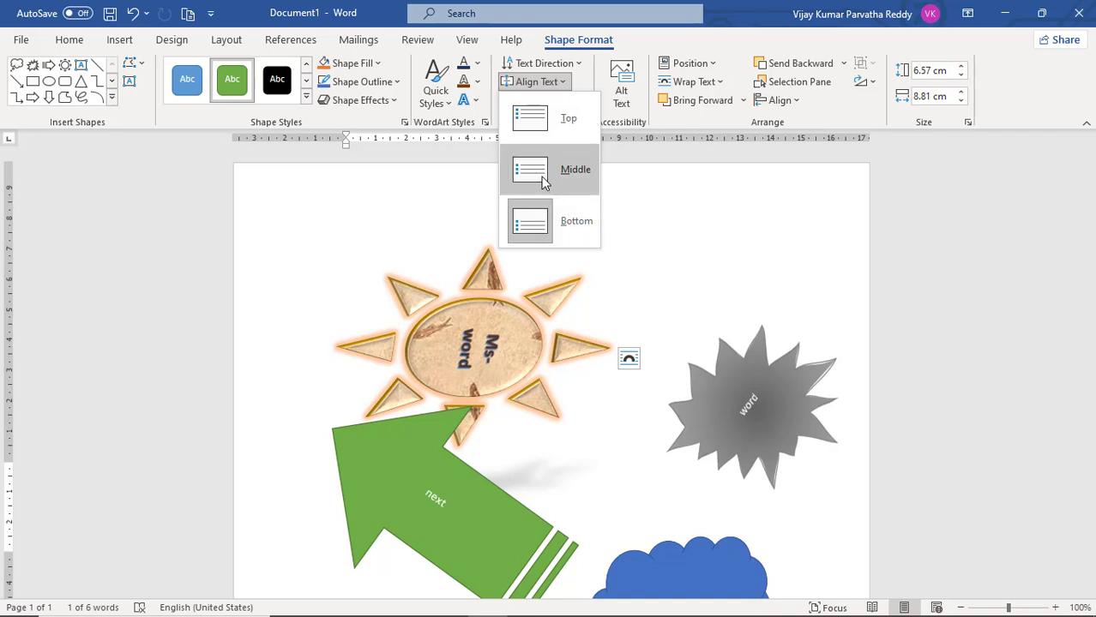
{"action": "left_click", "coordinate": [542, 179]}
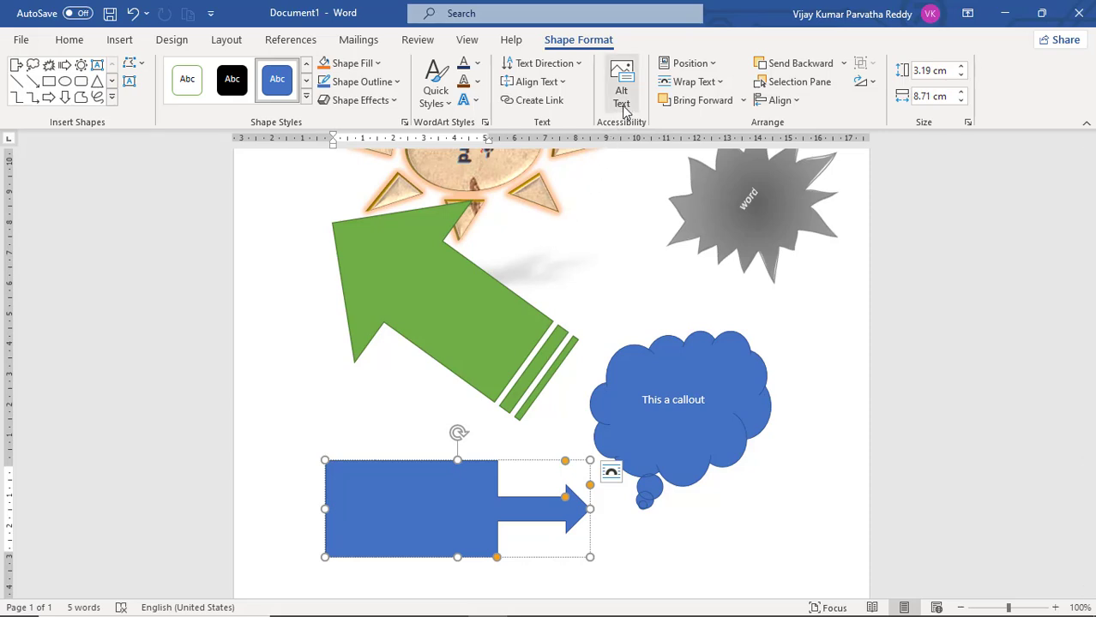
Add an alt text description to the green striped arrow beginning with "this is directing"
{"action": "left_click", "coordinate": [533, 319]}
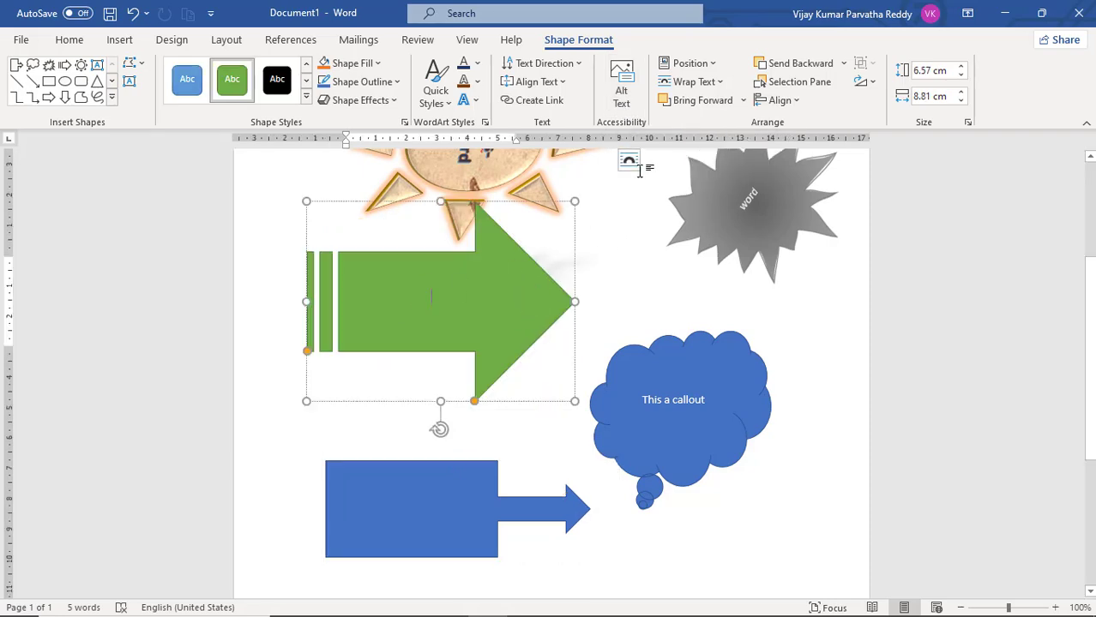
{"action": "left_click", "coordinate": [627, 106]}
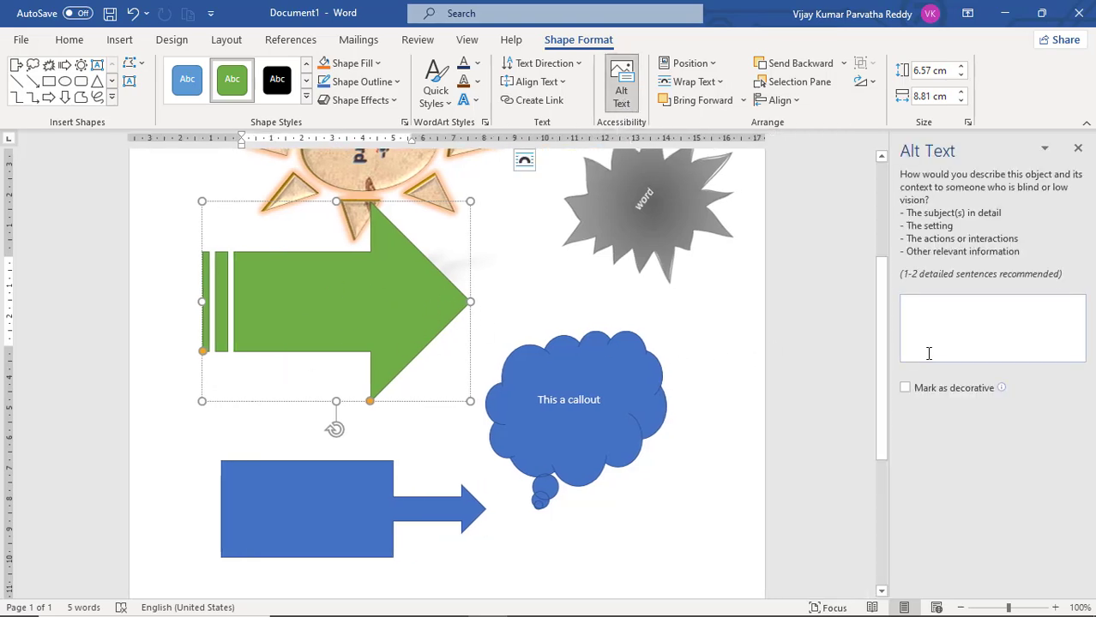
{"action": "left_click", "coordinate": [925, 318]}
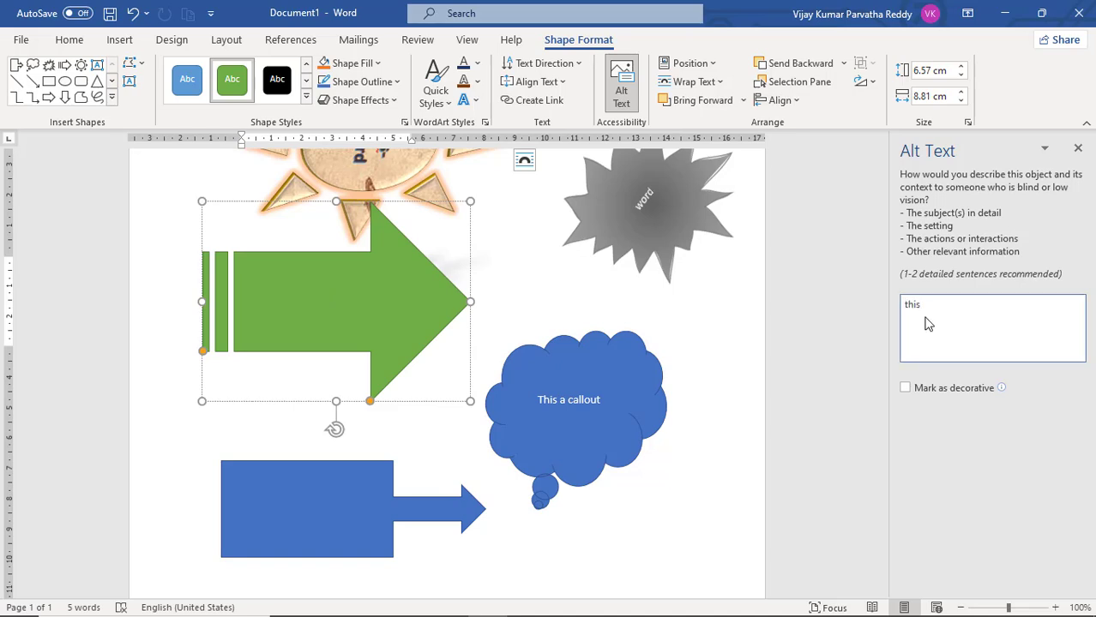
{"action": "type", "text": "this is directing r"}
{"action": "key", "text": "BackSpace"}
{"action": "key", "text": "BackSpace"}
{"action": "type", "text": "e"}
{"action": "left_click", "coordinate": [1077, 149]}
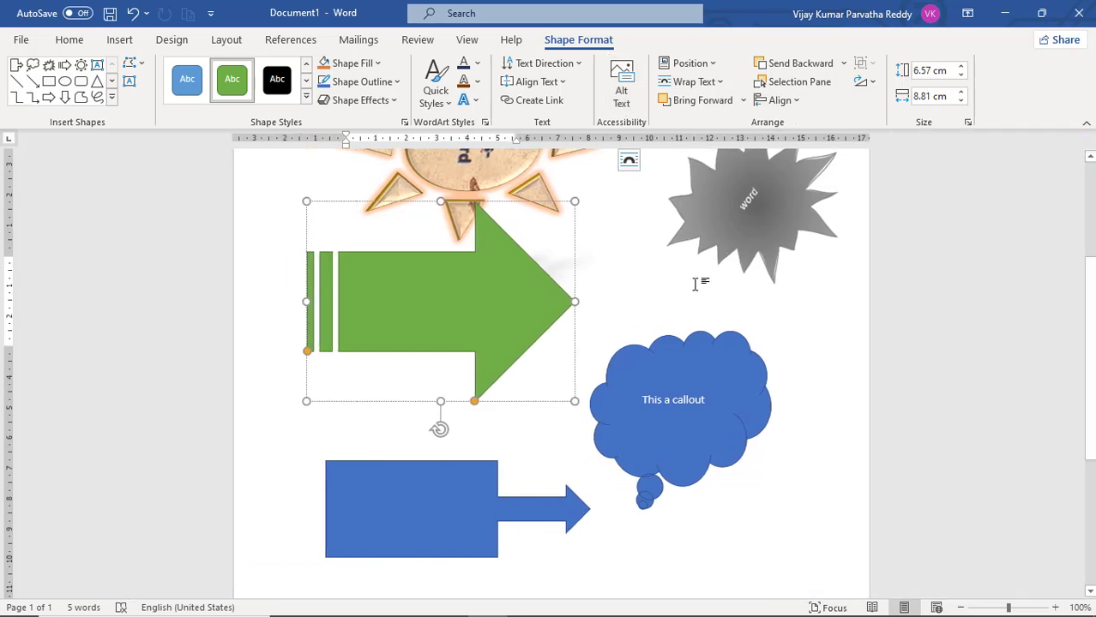
Position the green arrow in the top right with square text wrapping, and move it down onto the blue arrow callout
{"action": "scroll", "coordinate": [695, 284], "scroll_direction": "up", "scroll_amount": 4}
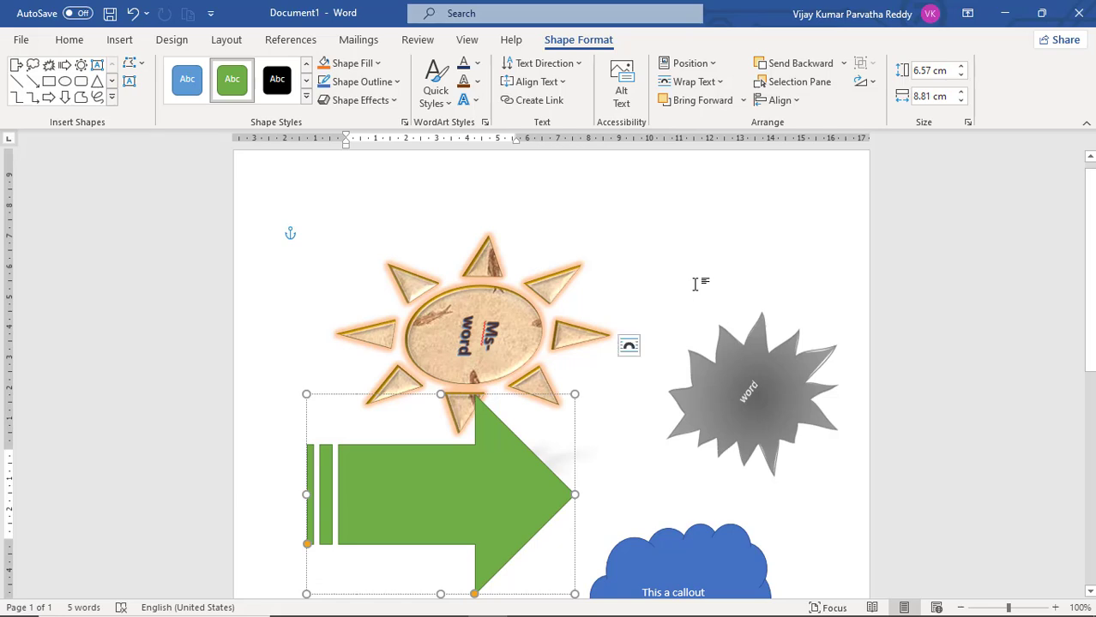
{"action": "left_click", "coordinate": [713, 64]}
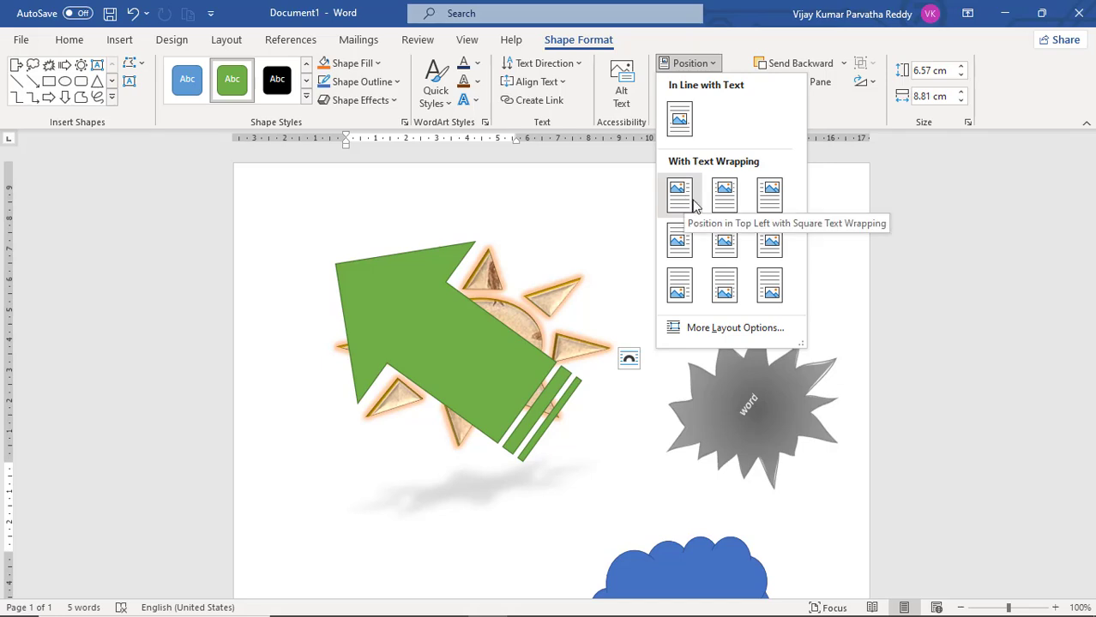
{"action": "left_click", "coordinate": [769, 210]}
{"action": "left_click_drag", "start_coordinate": [697, 285], "coordinate": [431, 577]}
{"action": "scroll", "coordinate": [454, 455], "scroll_direction": "down", "scroll_amount": 5}
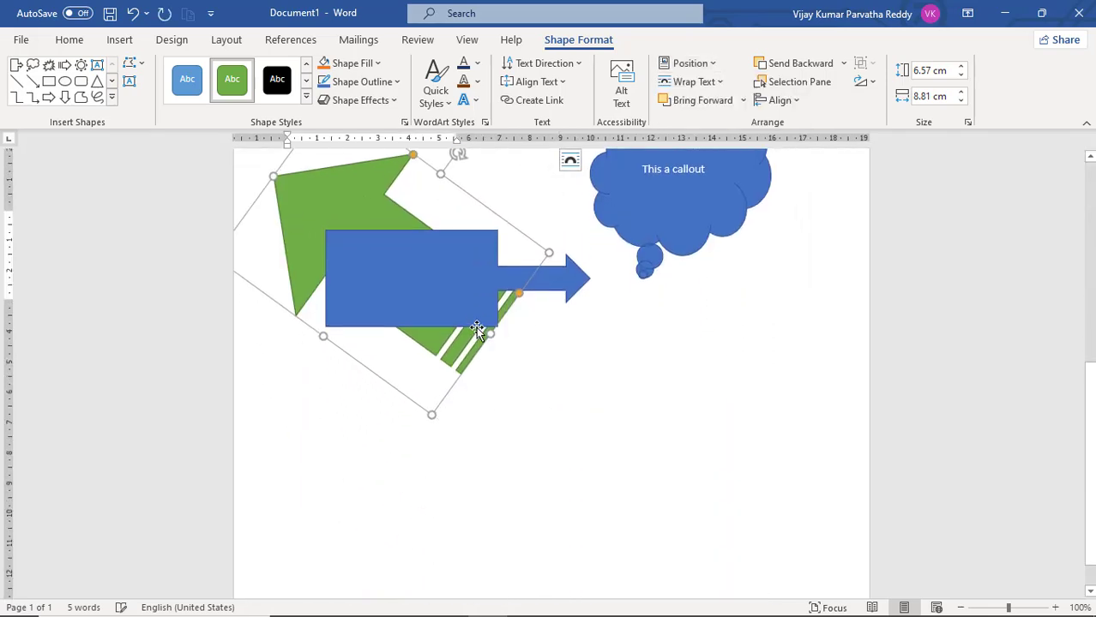
Shrink the sun shape to about 3.24 cm high by 4.79 cm wide
{"action": "scroll", "coordinate": [593, 265], "scroll_direction": "up", "scroll_amount": 4}
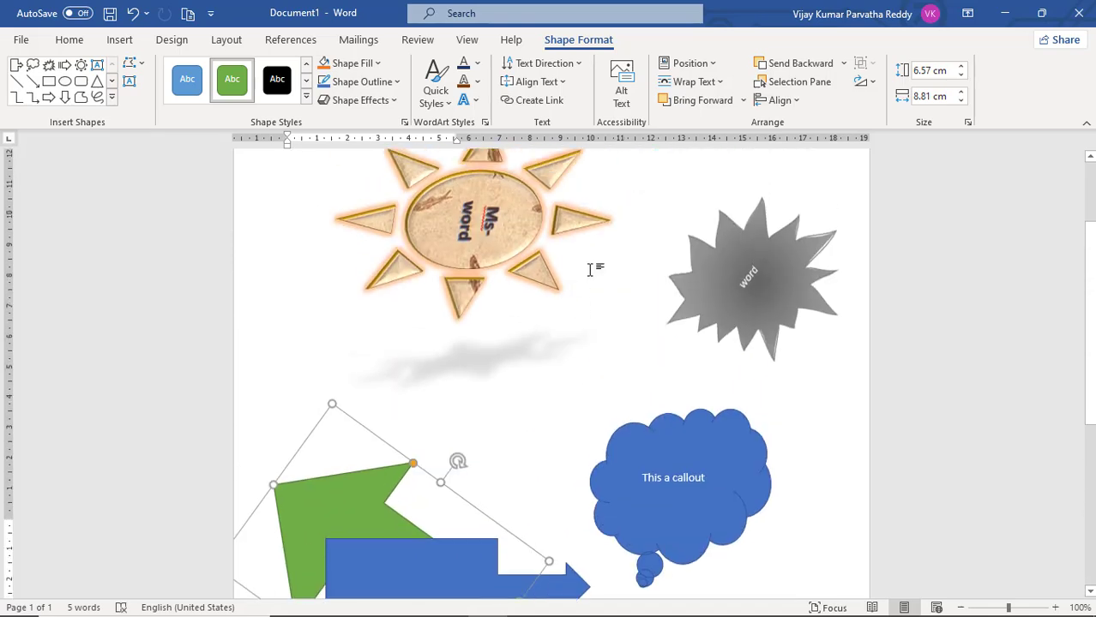
{"action": "scroll", "coordinate": [592, 264], "scroll_direction": "up", "scroll_amount": 2}
{"action": "left_click", "coordinate": [511, 360]}
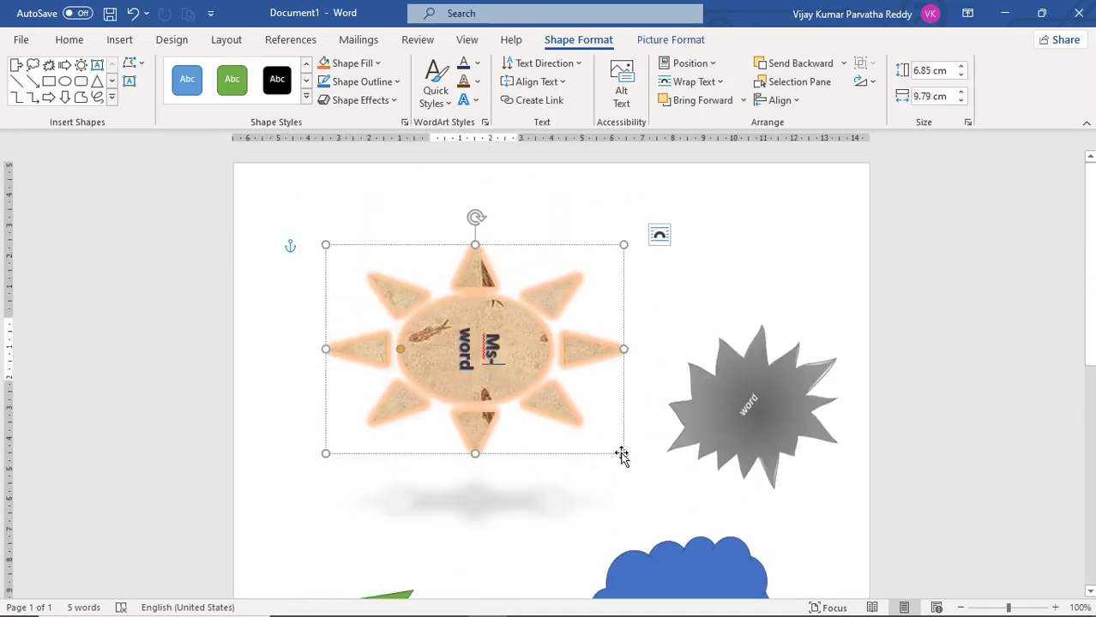
{"action": "left_click_drag", "start_coordinate": [623, 453], "coordinate": [471, 341]}
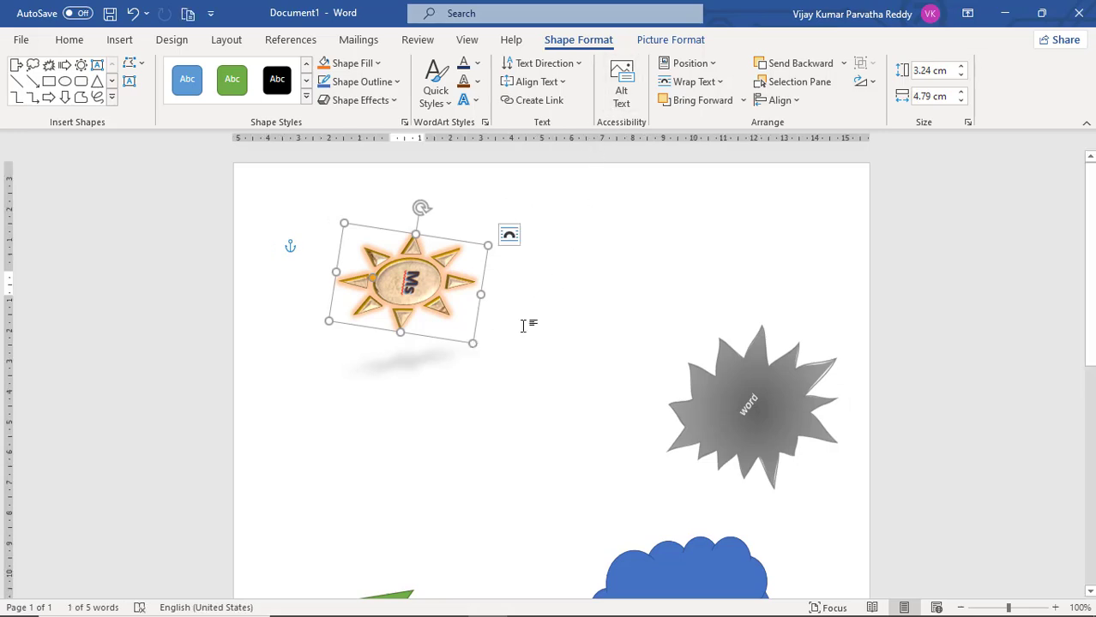
Write three paragraphs of random placeholder letters, beginning with "Lasdkfjsdklfjasdlfkas", at the start of the page around the sun shape
{"action": "left_click", "coordinate": [491, 381]}
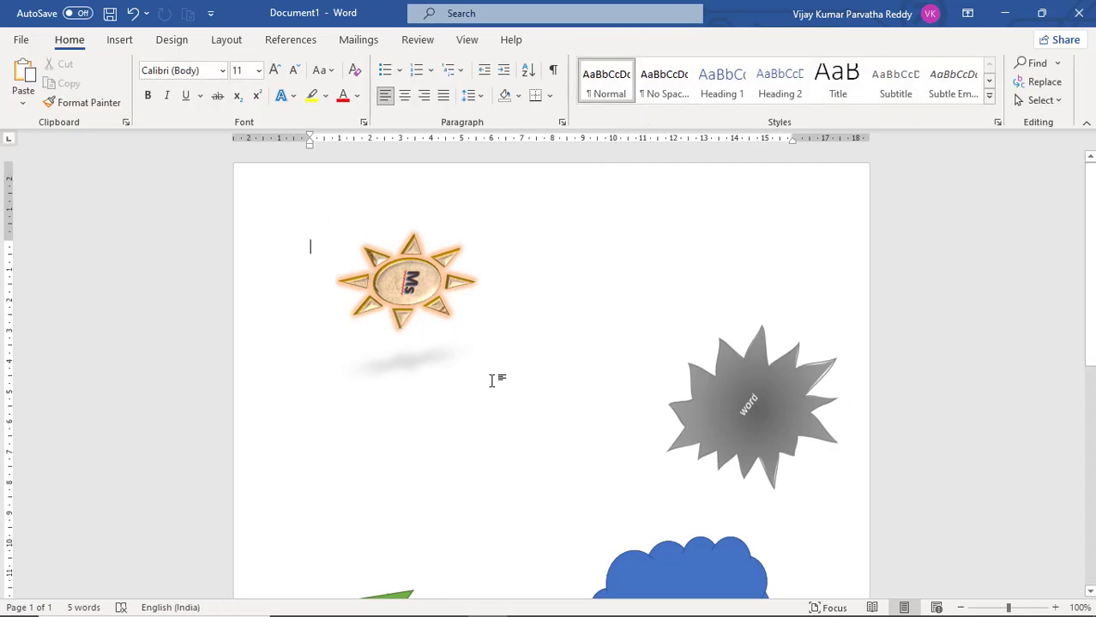
{"action": "type", "text": "lasdkfjsdkl"}
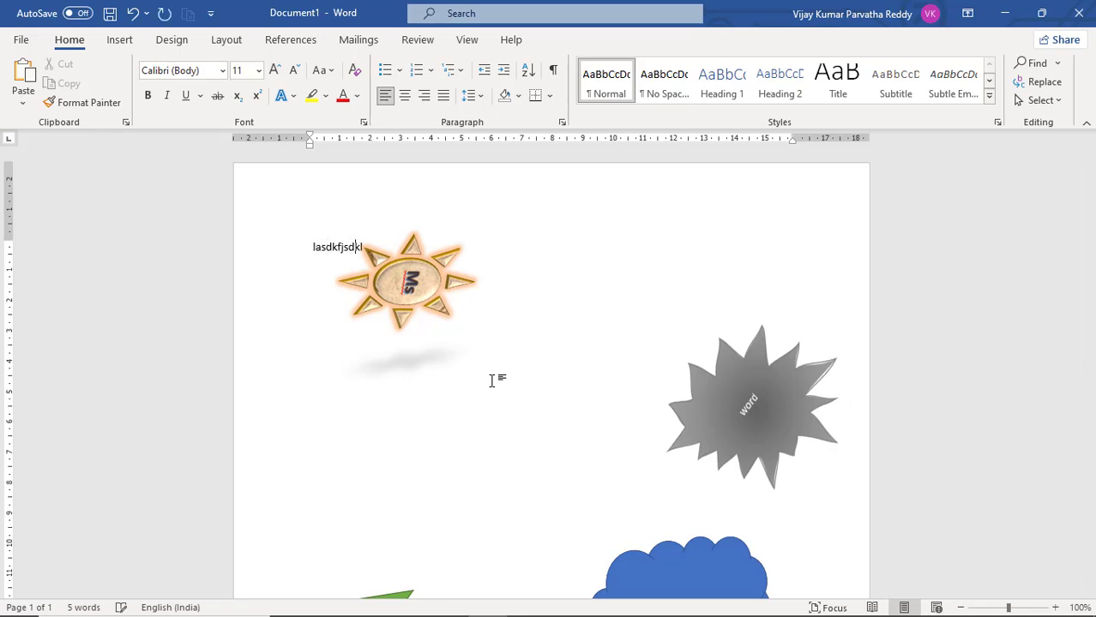
{"action": "type", "text": "fjasdlfka sdjflkasjdflkasjdflkasjfklasljdfkla"}
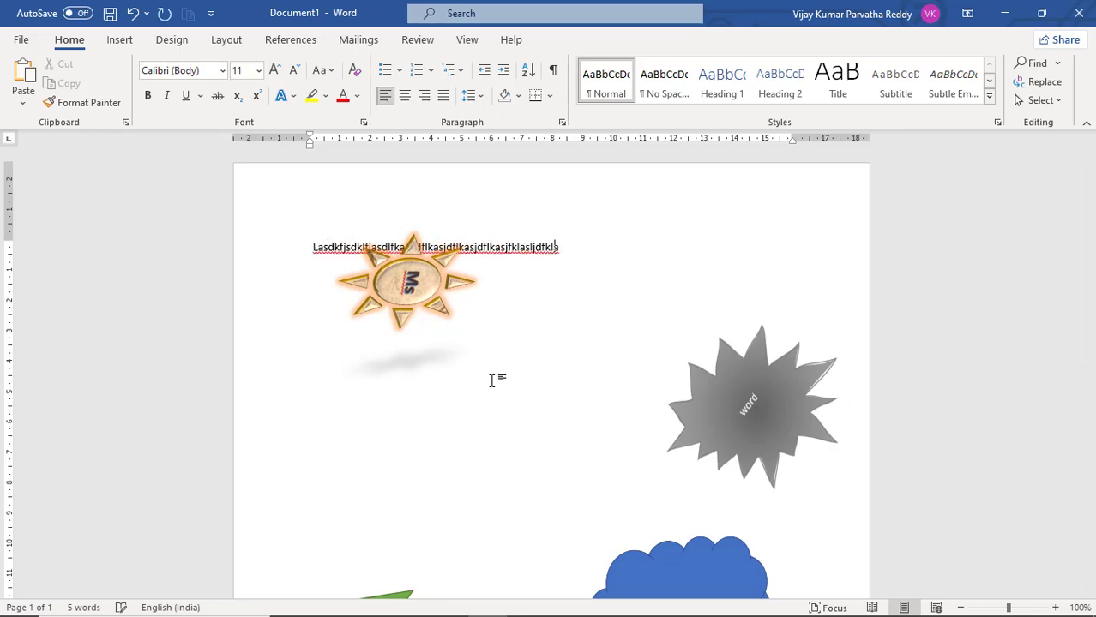
{"action": "type", "text": "sjdflaksjdf akls jflkasjflkajsflkas jfkla sjfklajsfklajsl"}
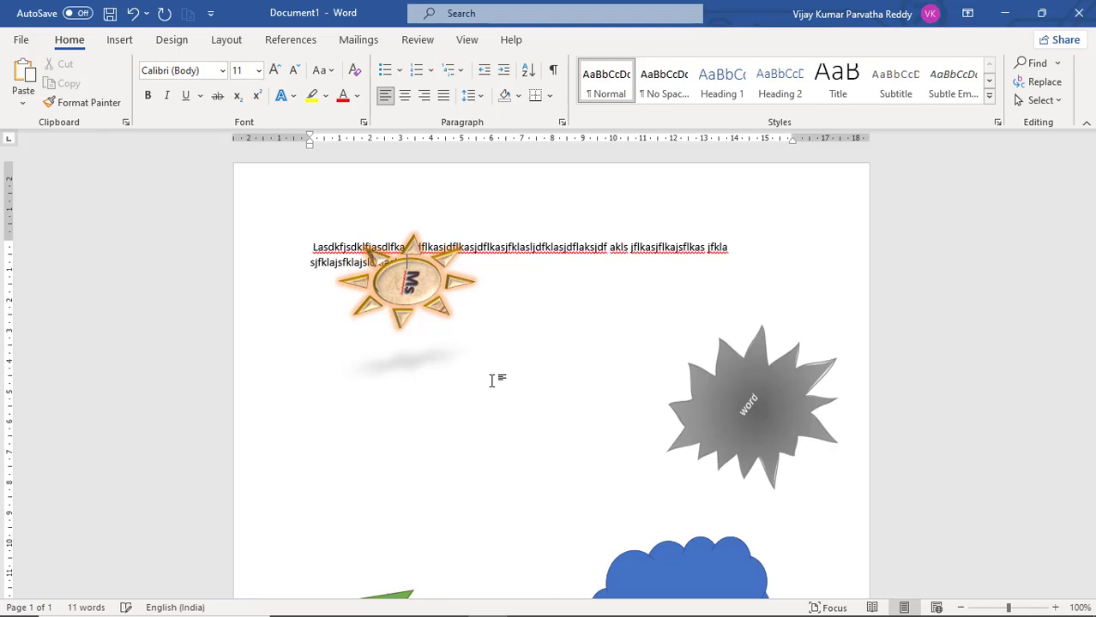
{"action": "key", "text": "Return"}
{"action": "type", "text": "asfajksl"}
{"action": "type", "text": " fkjs jasdkl jaslkdf jaskdfa jskf "}
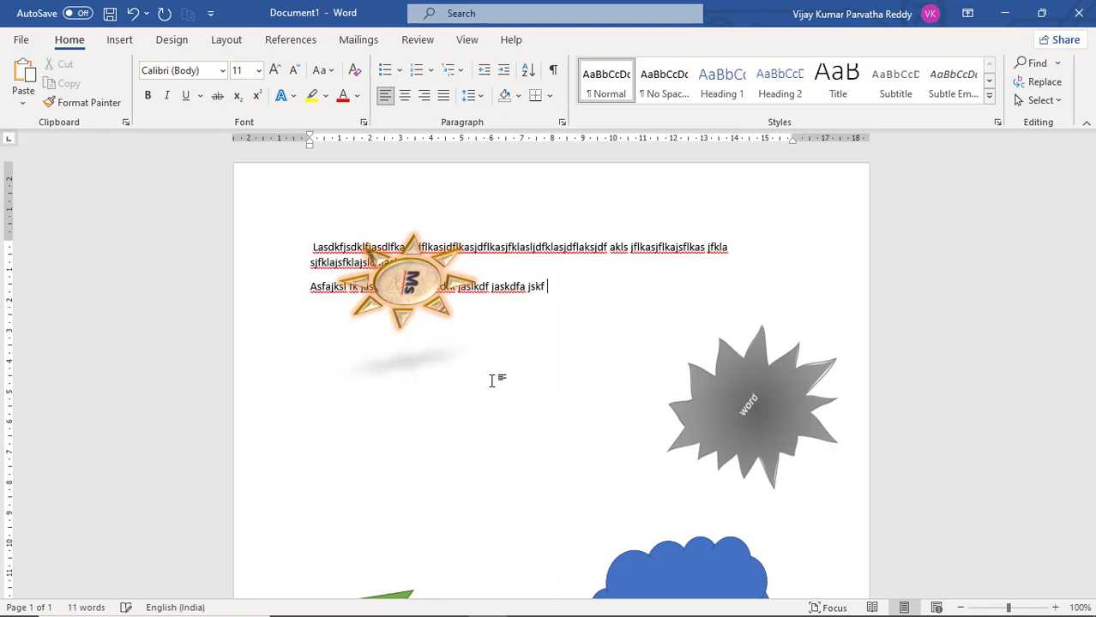
{"action": "type", "text": "jasfk jasdklf ajsdkl fjasdlk fajsdkl fajsdklfa jslfk"}
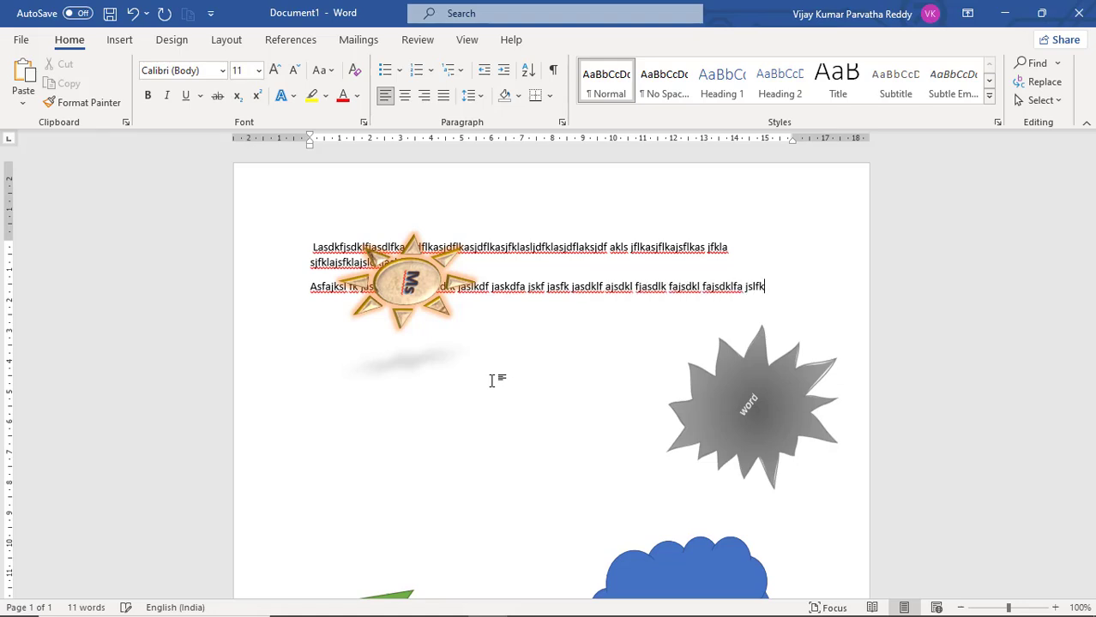
{"action": "type", "text": "asfaksdfjasd jfkasdf lkas jflaksdjflka"}
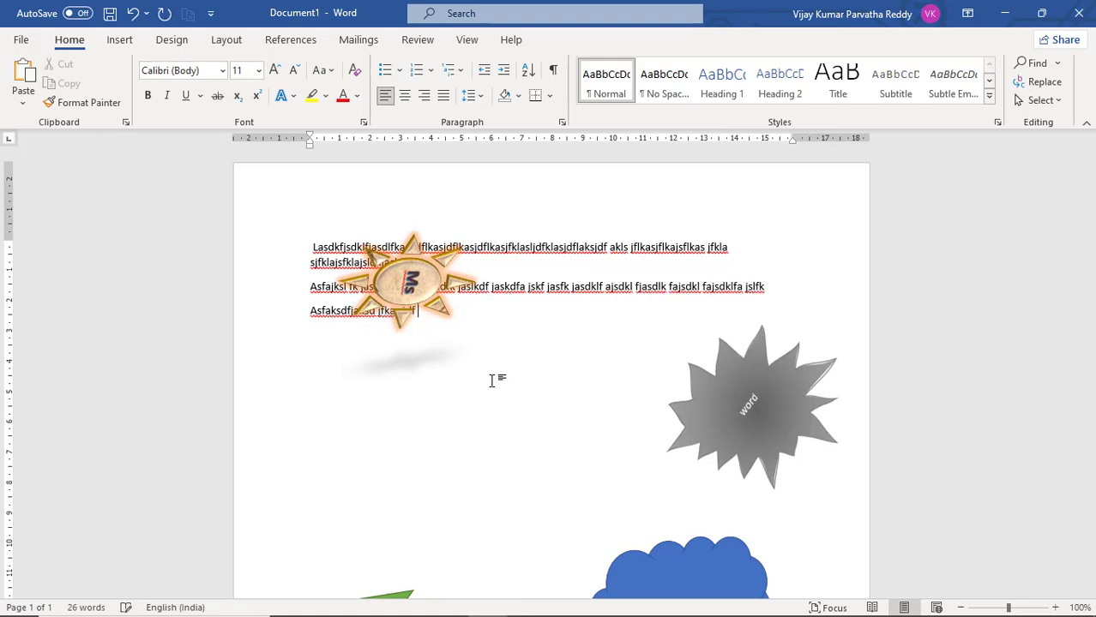
{"action": "type", "text": "sjdlkafsjdflkasjfklasjdflkasjdfkas"}
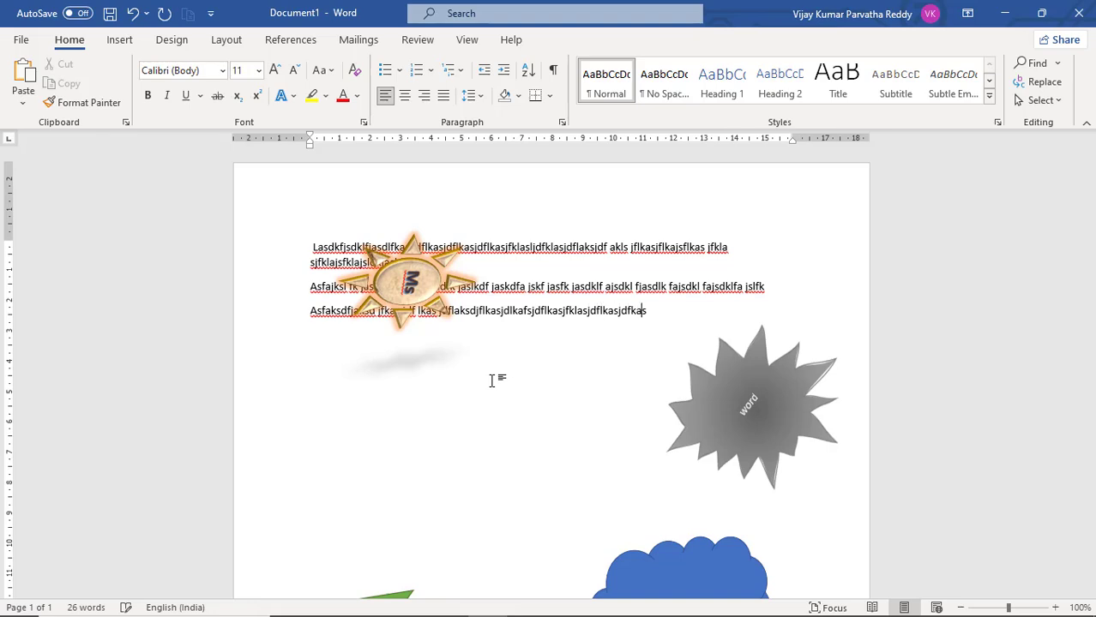
{"action": "type", "text": "jdfklajsdfkjasldkfj"}
Copy the placeholder paragraphs and paste them twice into the last paragraph
{"action": "key", "text": "ctrl+a"}
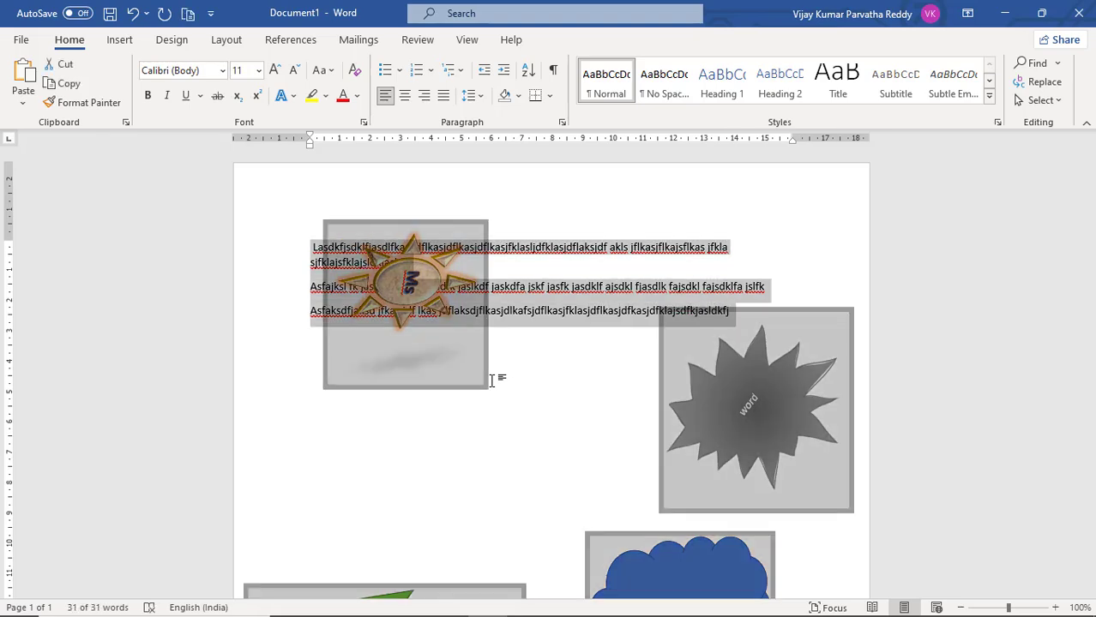
{"action": "left_click", "coordinate": [528, 345]}
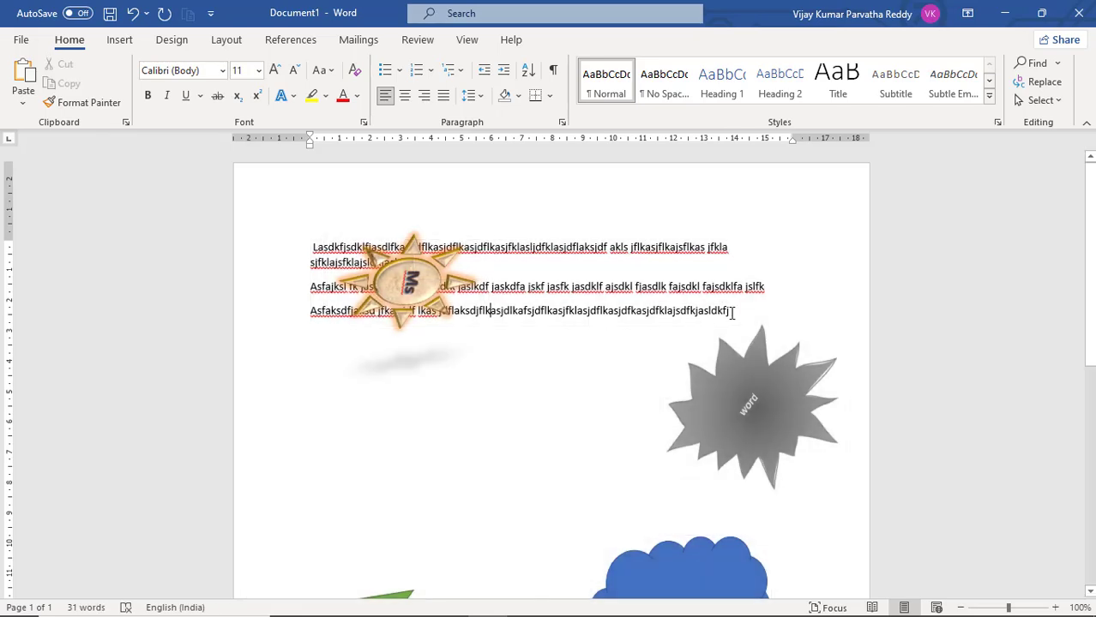
{"action": "left_click_drag", "start_coordinate": [734, 313], "coordinate": [403, 242]}
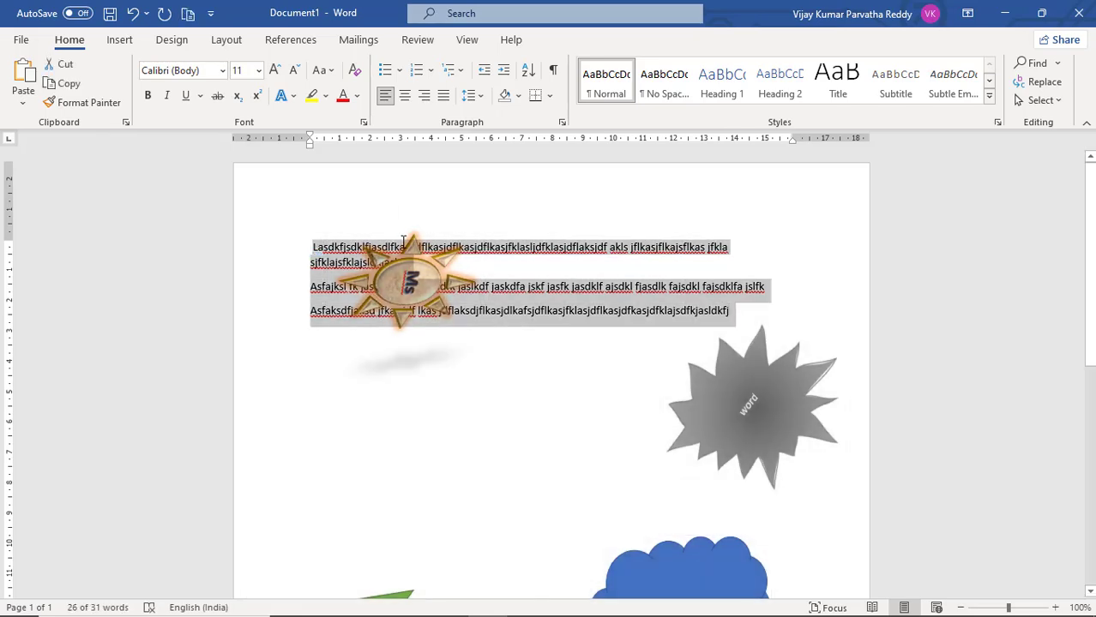
{"action": "left_click", "coordinate": [362, 347]}
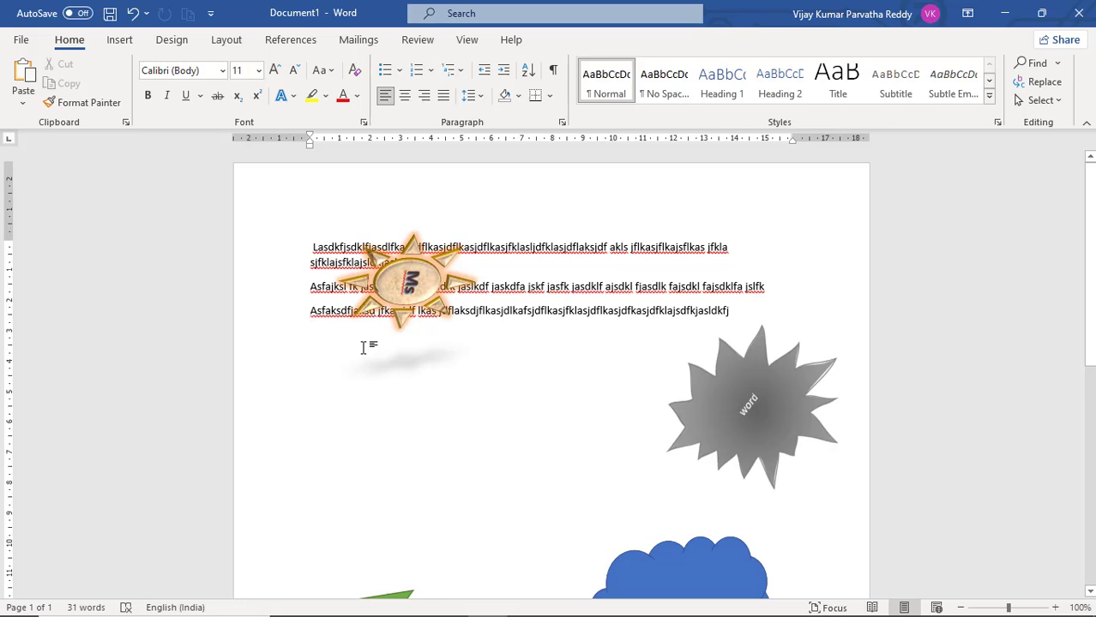
{"action": "key", "text": "ctrl+v"}
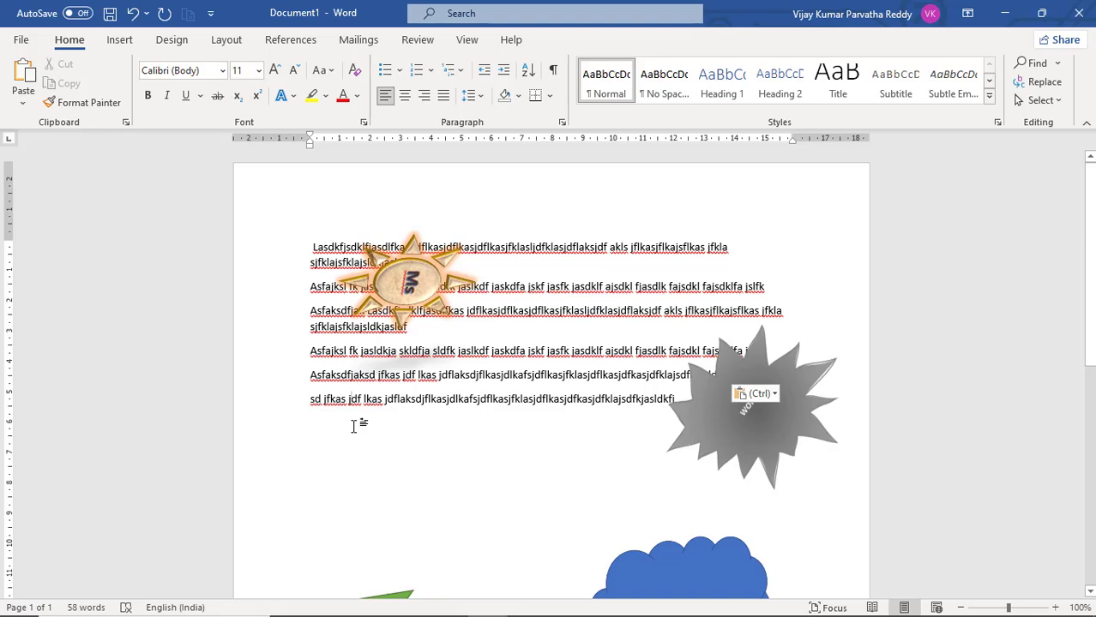
{"action": "type", "text": "Lasdkfjsdklfjasdlfkas jdflkasjdflkasjdflkasjfklasljdfklasjdflaksjdf akls jflkasjflkajsflkas jfkla sjfklajsflkajsldkjasldf Asfajksl fk jasldkja skldfja sldfk jaslkdf jaskdfa jskf jasfk jasdklf ajsdkl fjasdlk fajsdkl fajsdklfa jslfk Asfaksdfjaksd jfkas jdf lkas jdflaksdjflkasjdlkafsjdflkasjfklasjdflkasjdfkasjdfklajsdfkjasldkfj"}
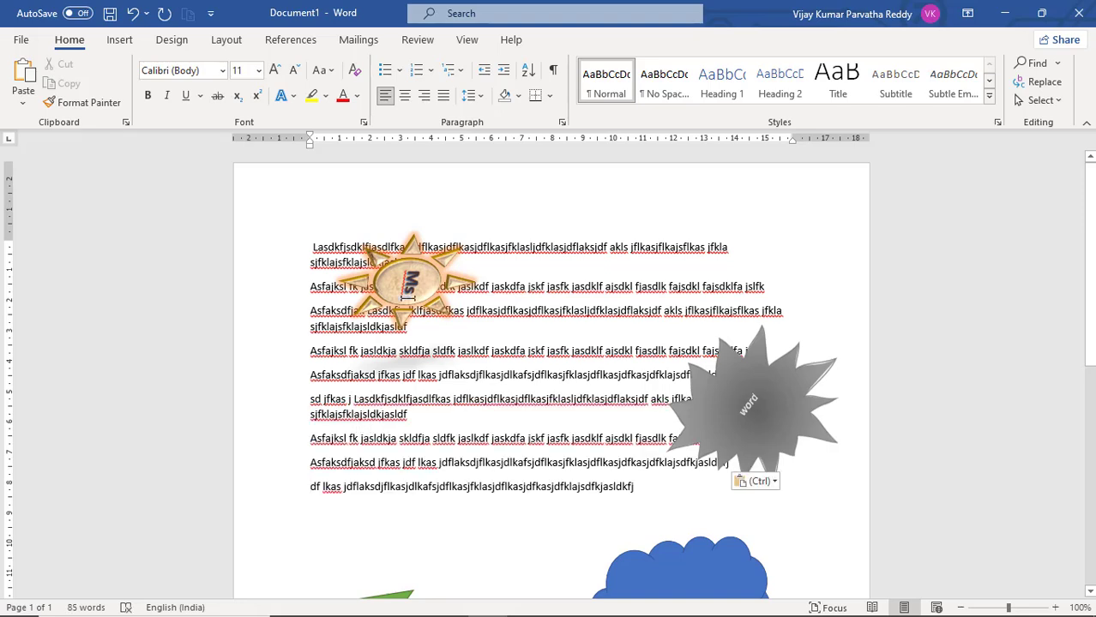
Position the sun shape in the top right of the page with square text wrapping
{"action": "left_click", "coordinate": [413, 287]}
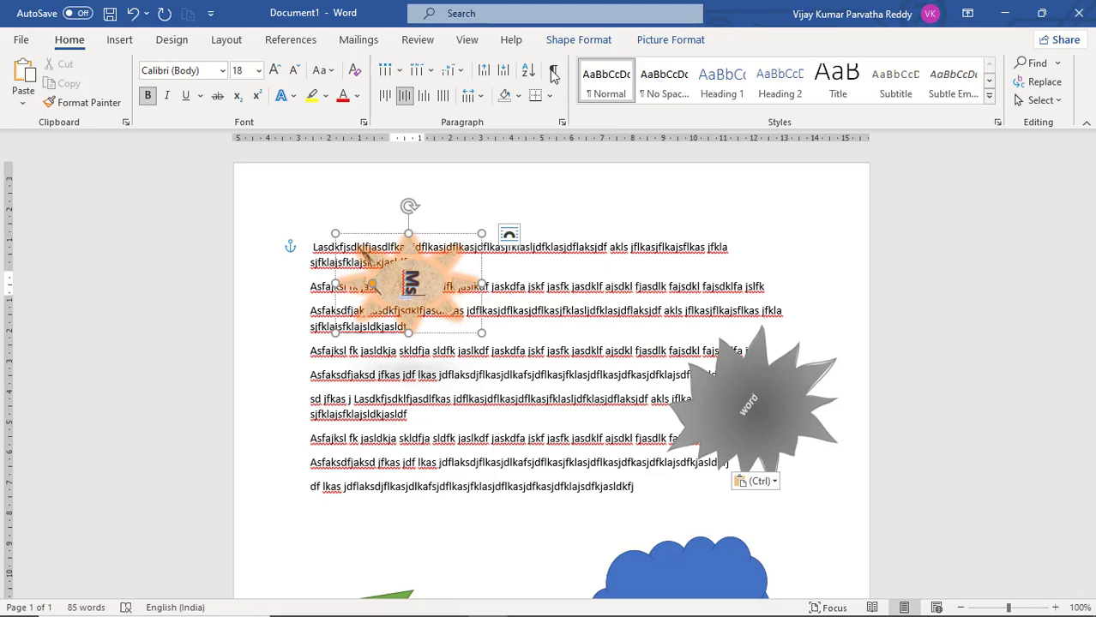
{"action": "left_click", "coordinate": [601, 43]}
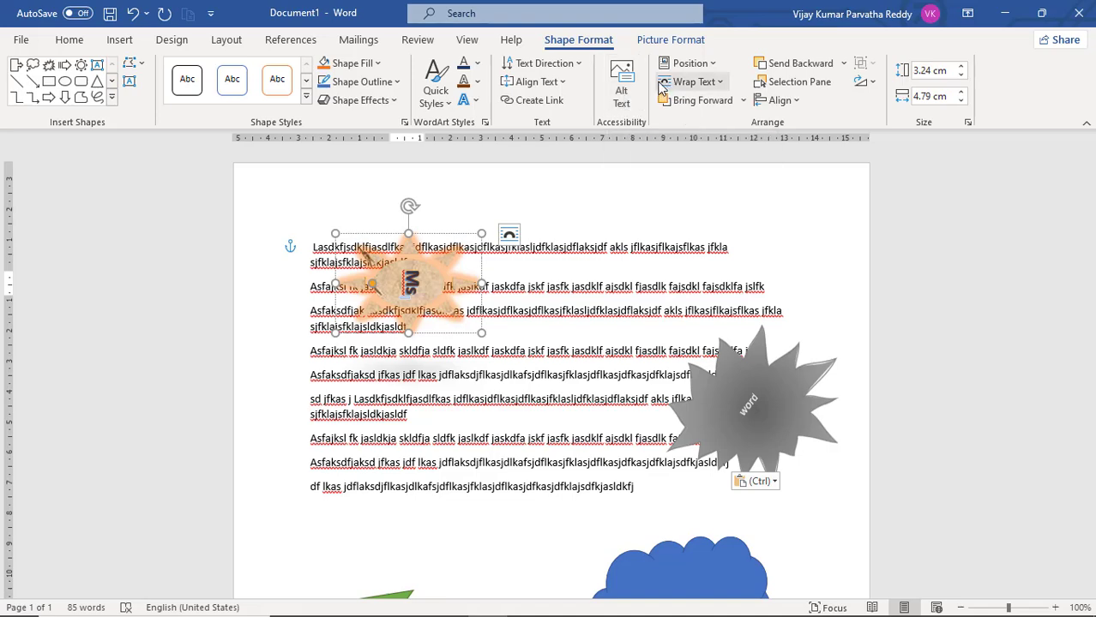
{"action": "left_click", "coordinate": [714, 67]}
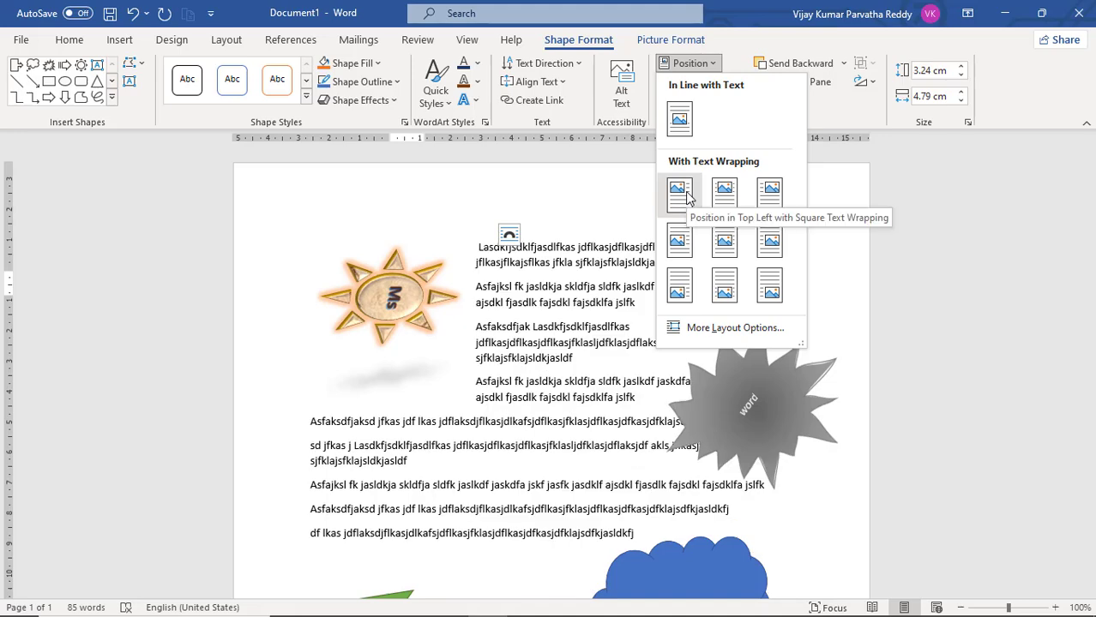
{"action": "left_click", "coordinate": [769, 202]}
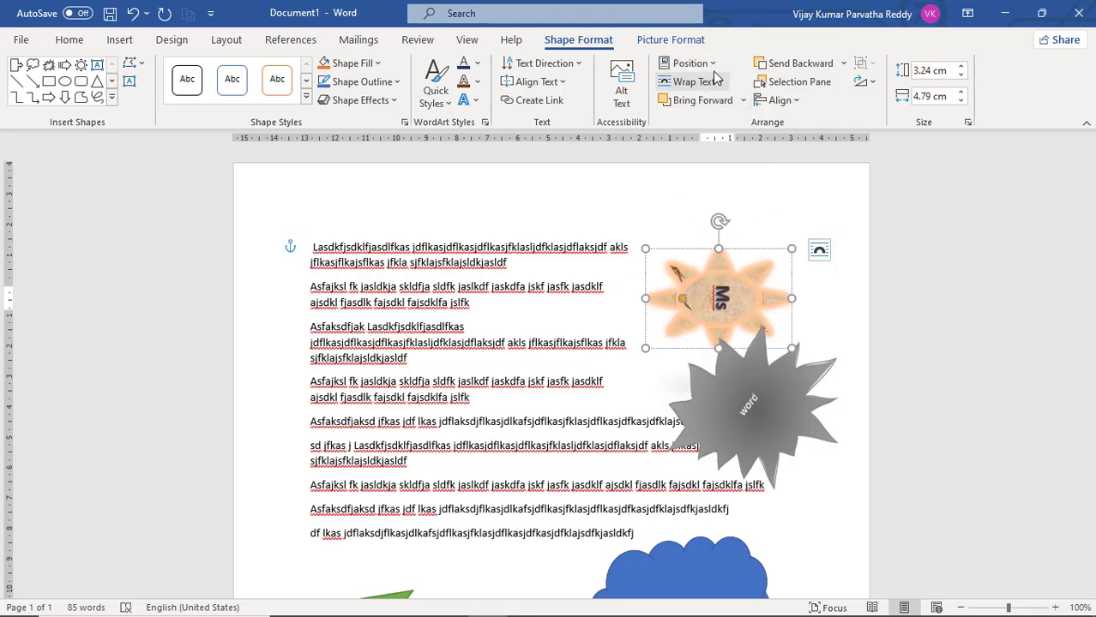
Position the sun shape in the middle center of the page with square text wrapping
{"action": "left_click", "coordinate": [715, 65]}
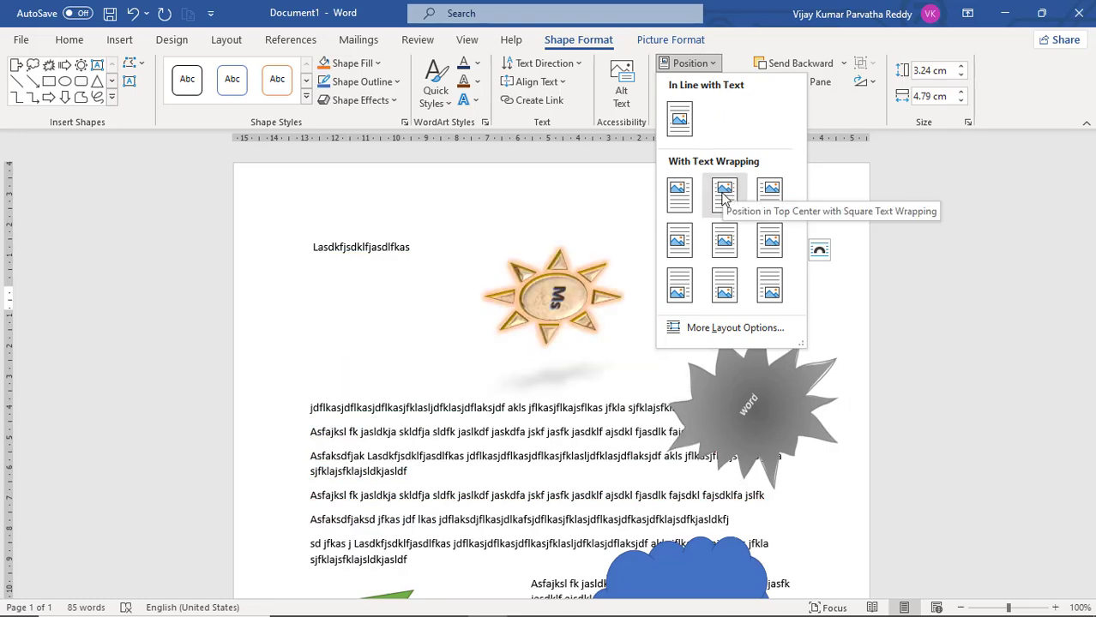
{"action": "key", "text": "Escape"}
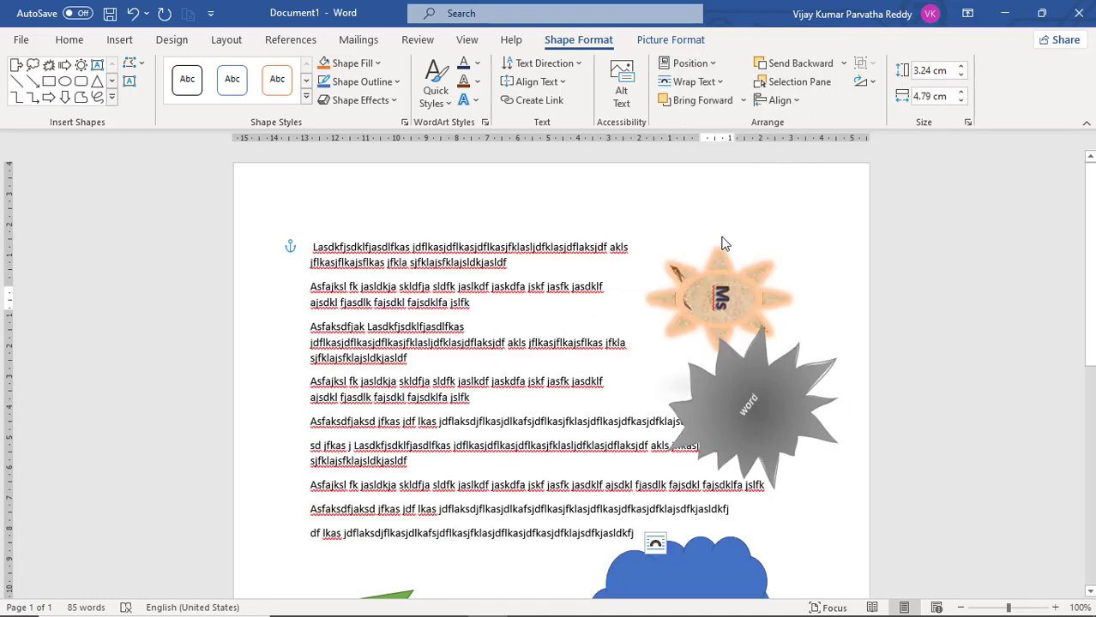
{"action": "scroll", "coordinate": [650, 325], "scroll_direction": "down", "scroll_amount": 3}
{"action": "scroll", "coordinate": [650, 324], "scroll_direction": "down", "scroll_amount": 4}
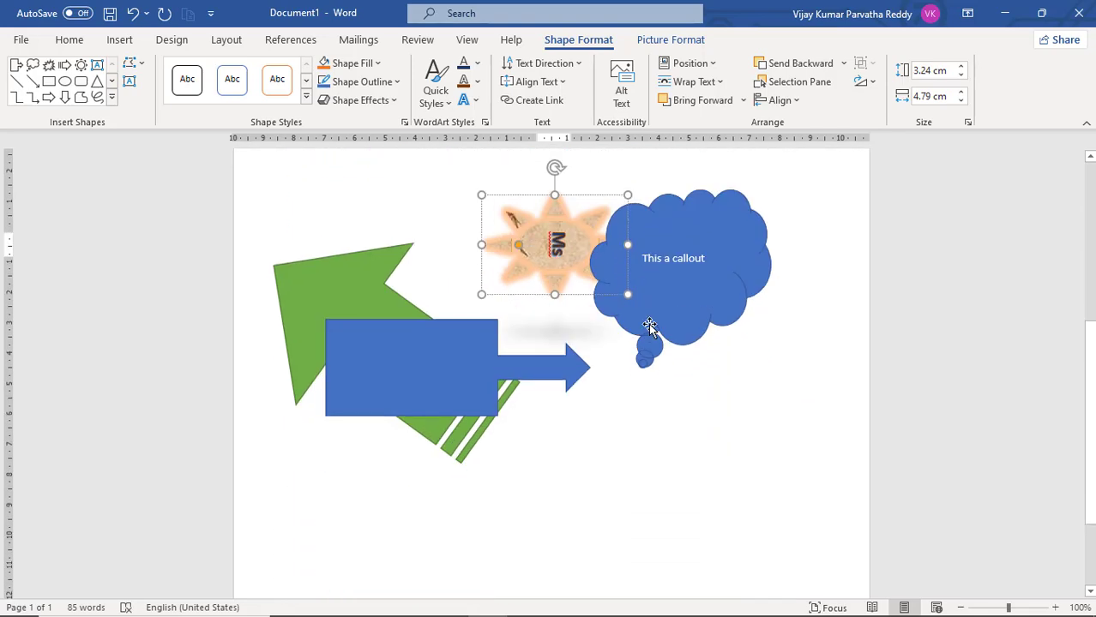
Copy the paragraphs from "sd jfkas j" to the end of the text and paste them twice below the last line
{"action": "scroll", "coordinate": [610, 267], "scroll_direction": "up", "scroll_amount": 3}
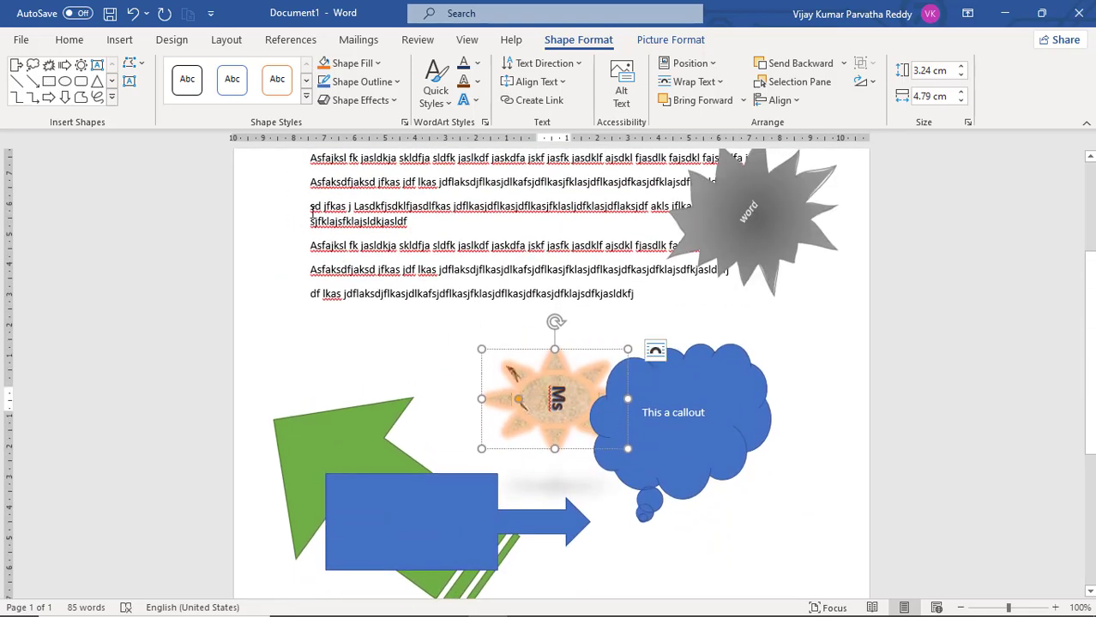
{"action": "left_click_drag", "start_coordinate": [310, 208], "coordinate": [611, 290]}
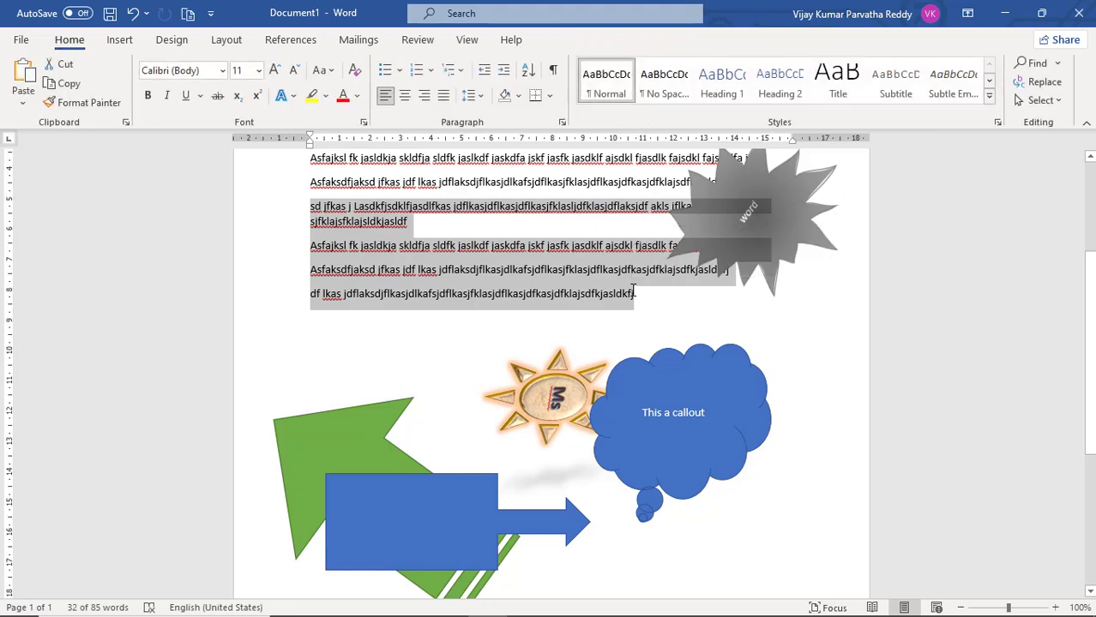
{"action": "left_click", "coordinate": [651, 300]}
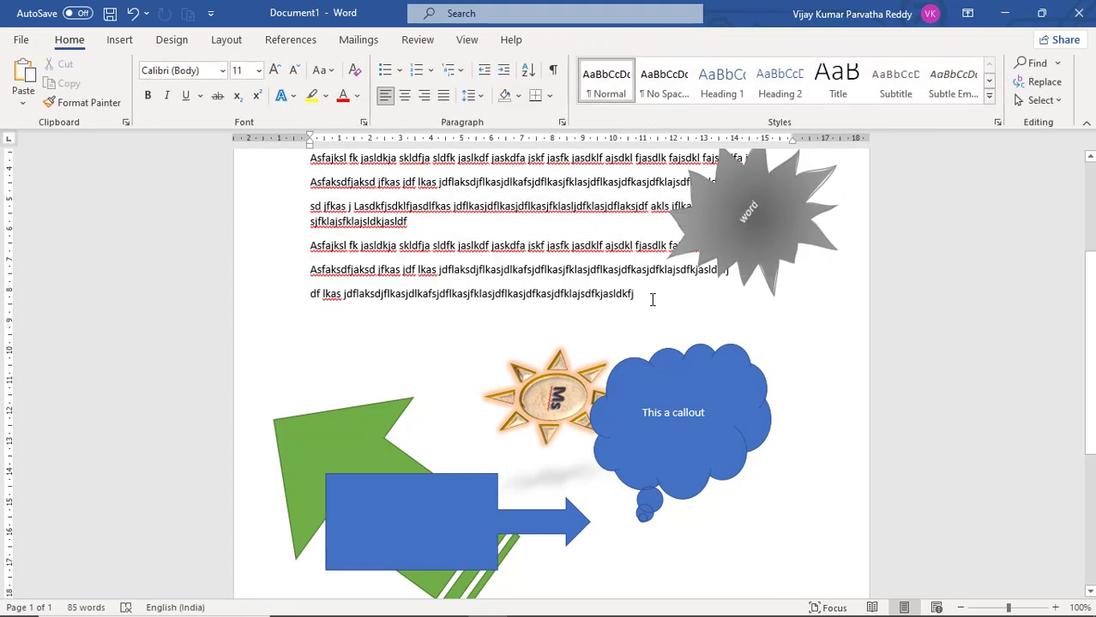
{"action": "key", "text": "Return"}
{"action": "type", "text": "sd jfkas j Lasdkfjsdklfjasdlfkas jdflkasjdflkasjdflkasjfklasljdfklasjdflaksjdf akls jflkasjflkajsflkas jfkla sjfklajsfklajsldkjasldf Asfajksl fk jasldkja skldfja sldfk jaslkdf jaskdfa jskf jasfk jasdklf ajsdkl fjasdlk fajsdkl fajsdklfa jslfk Asfaksdfjaksd jfkas jdf lkas jdflaksdjflkasjdlkafsjdflkasjfklasjdflkasjdfkasjdfklajsdfkjasldkfj df lkas jdflaksdjflkasjdlkafsjdflkasjfklasjdflkasjdfkasjdfklajsdfkjasldkfj"}
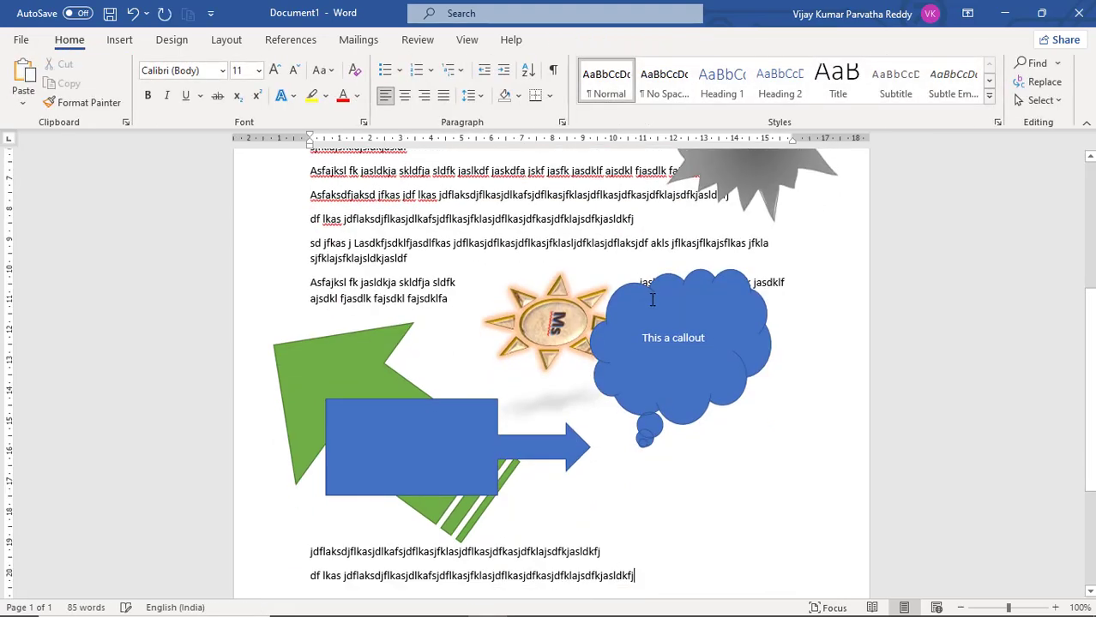
{"action": "type", "text": "sd jfkas j Lasdkfjsdklfjasdlfkas jdflkasjdflkasjdflkasjfklasljdfklasjdflaksjdf akls jflkasjflkajsflkas jfkla sjfklajsfklajsldkjasldf Asfajksl fk jasldkja skldfja sldfk jaslkdf jaskdfa jskf jasfk jasdklf ajsdkl fjasdlk fajsdkl fajsdklfa jslfk Asfaksdfjaksd jfkas jdf lkas jdflaksdjflkasjdlkafsjdflkasjfklasjdflkasjdfkasjdfklajsdfkjasldkfj df lkas jdflaksdjflkasjdlkafsjdflkasjfklasjdflkasjdfkasjdfklajsdfkjasldkfj"}
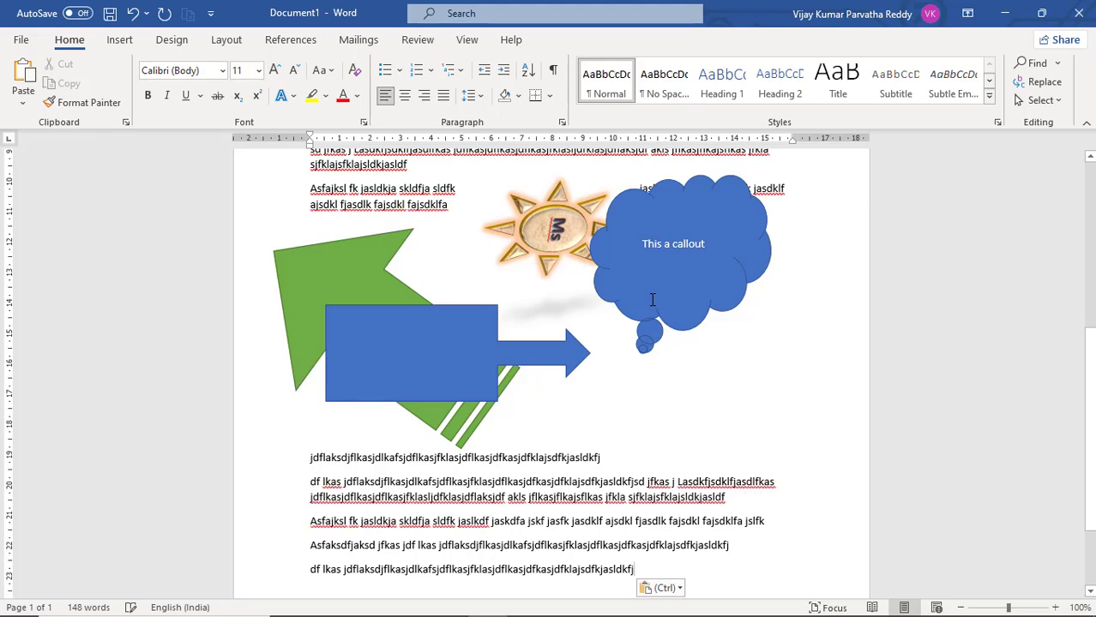
Set the sun shape's text wrapping to Through
{"action": "scroll", "coordinate": [562, 276], "scroll_direction": "up", "scroll_amount": 5}
{"action": "scroll", "coordinate": [564, 277], "scroll_direction": "up", "scroll_amount": 2}
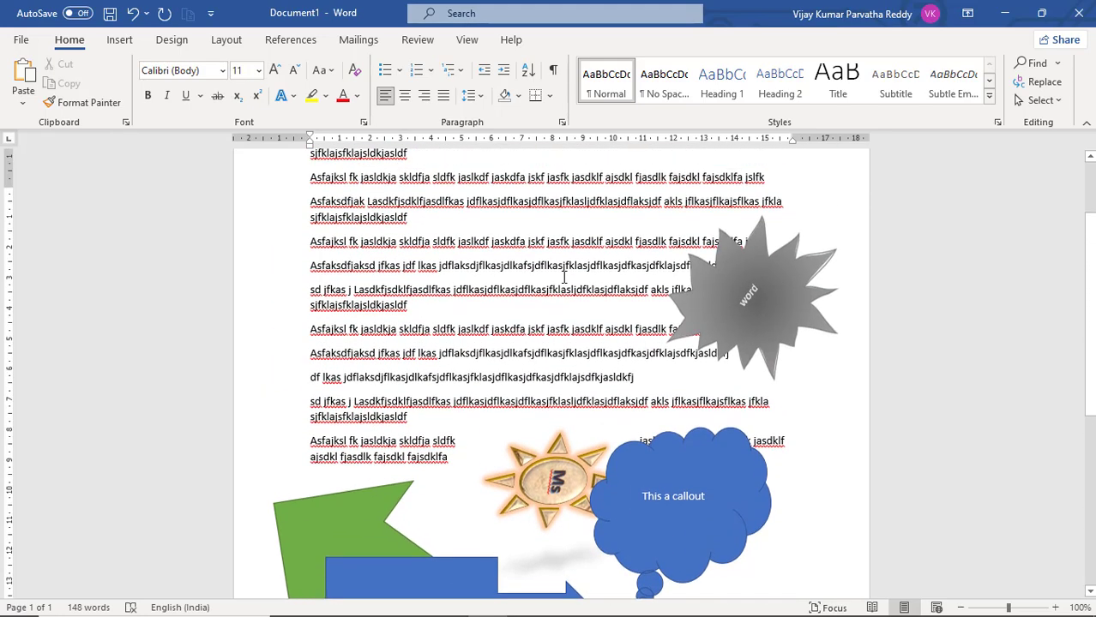
{"action": "left_click", "coordinate": [561, 505]}
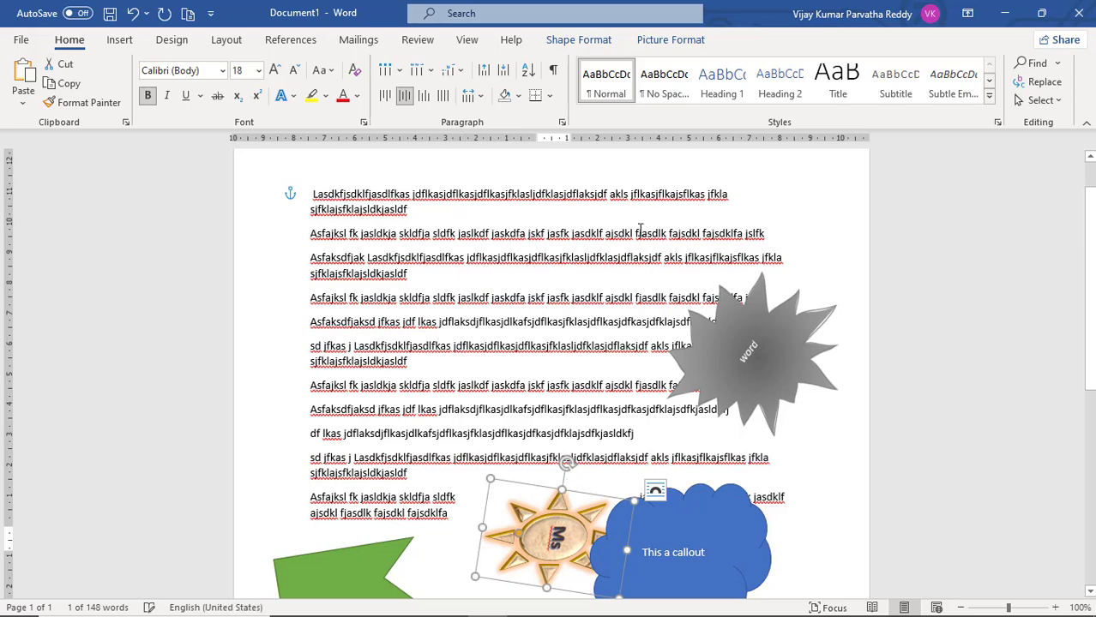
{"action": "left_click", "coordinate": [575, 41]}
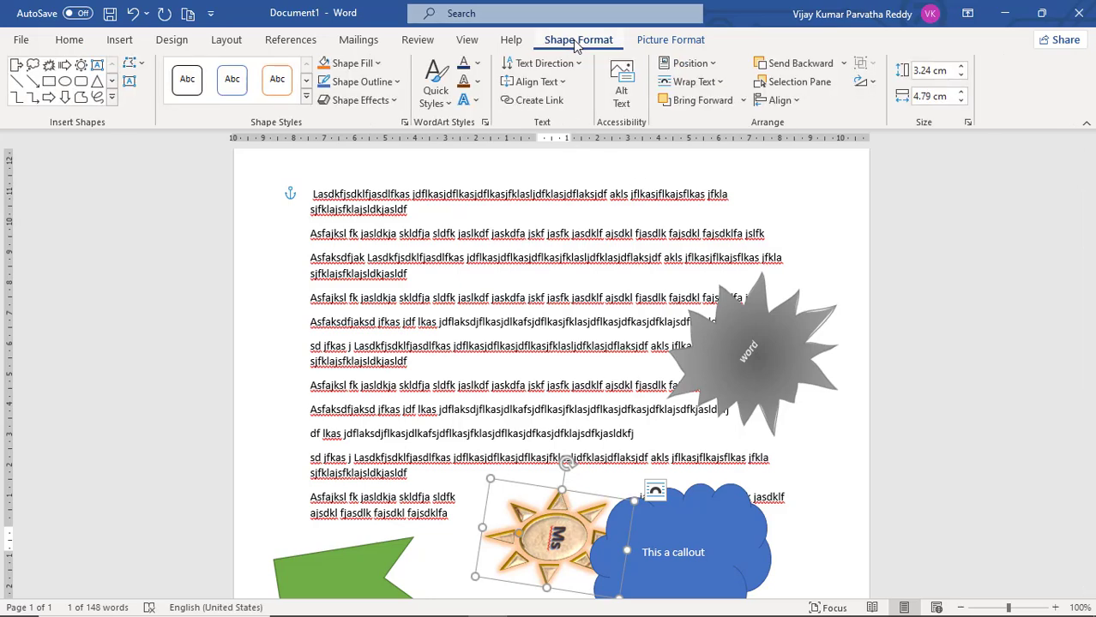
{"action": "left_click", "coordinate": [719, 82]}
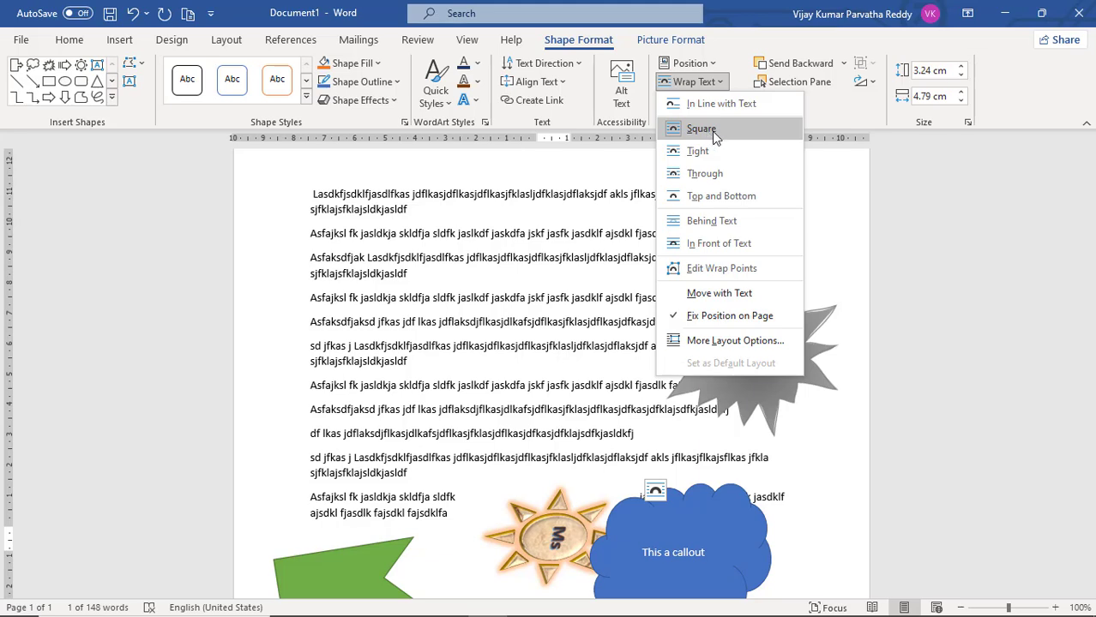
{"action": "left_click", "coordinate": [710, 178]}
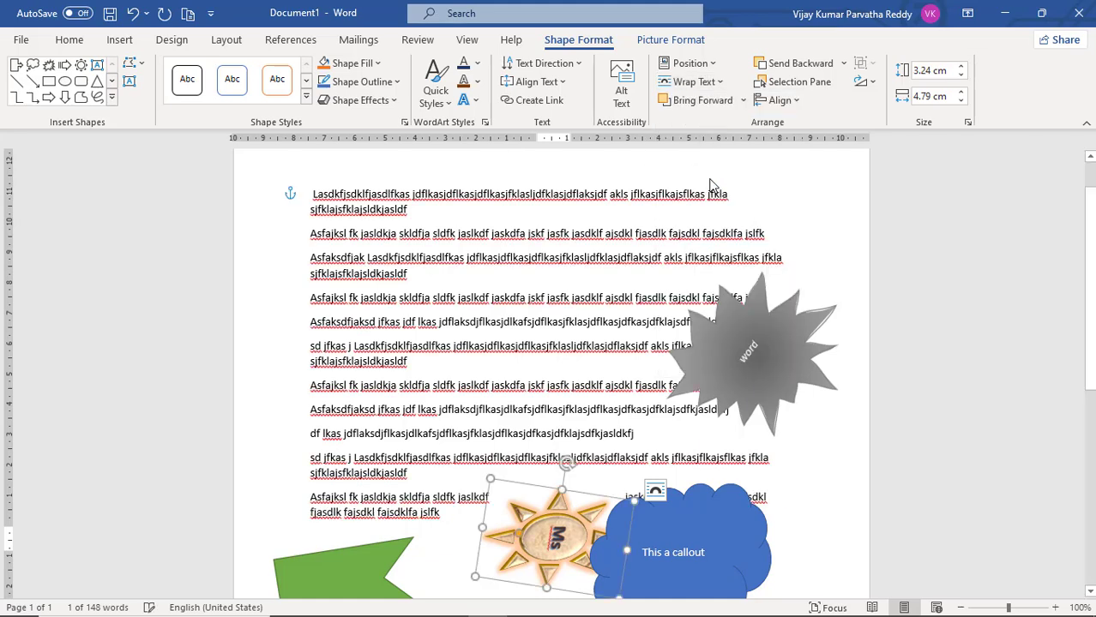
Move the sun shape up into the middle of the paragraphs and set its text wrapping to Behind Text
{"action": "left_click_drag", "start_coordinate": [571, 496], "coordinate": [553, 337]}
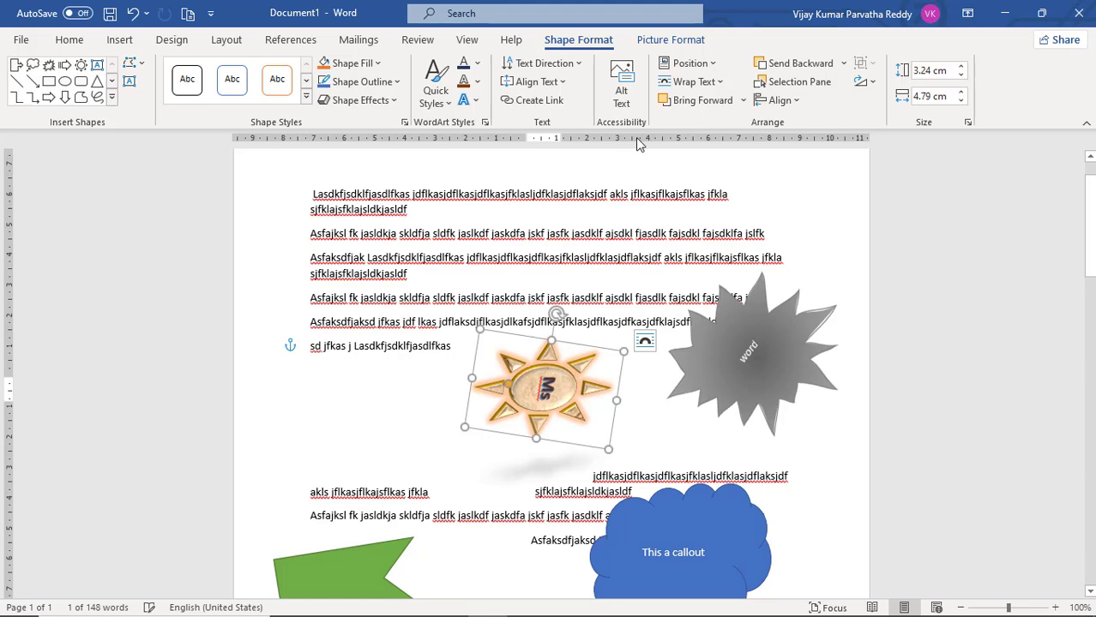
{"action": "left_click", "coordinate": [722, 83]}
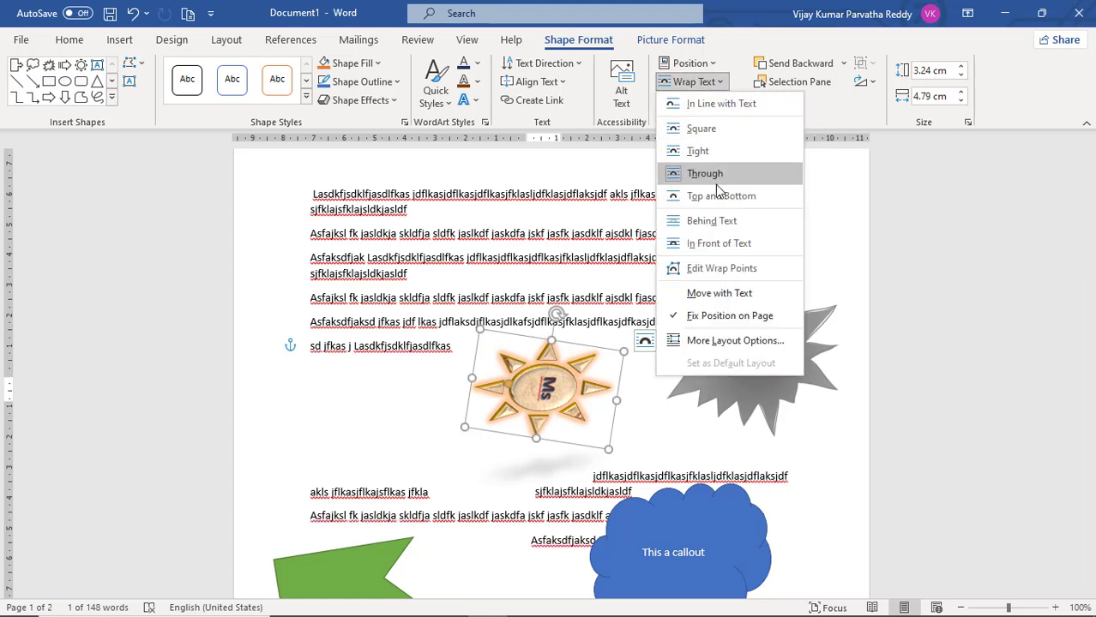
{"action": "left_click", "coordinate": [710, 223]}
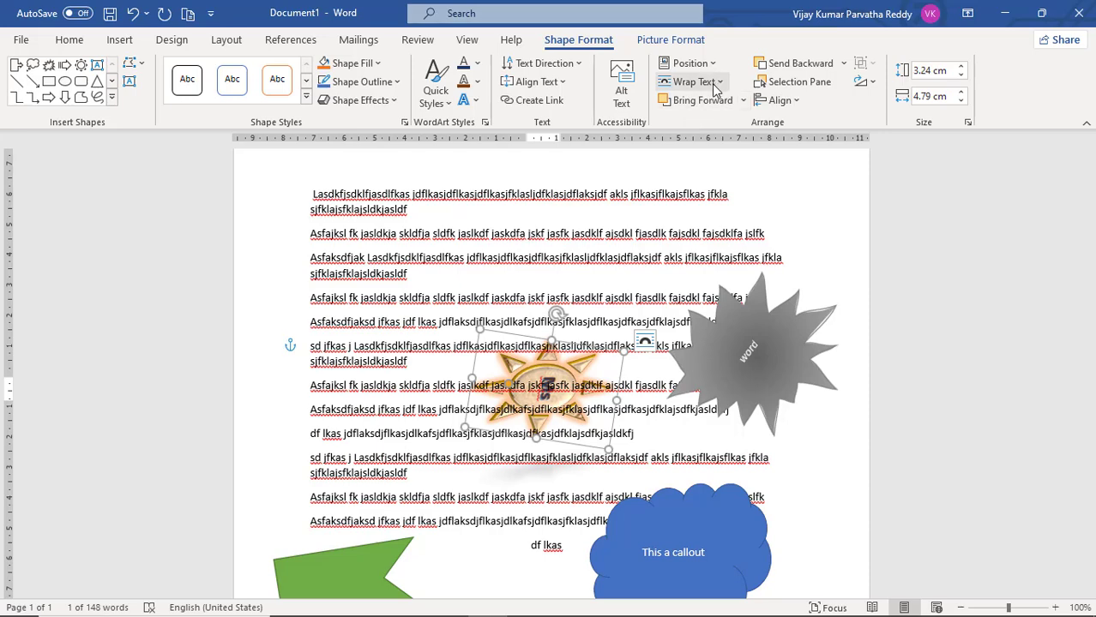
Edit the sun shape's wrap points, moving the two lowest points up to just beneath the sun
{"action": "left_click", "coordinate": [719, 83]}
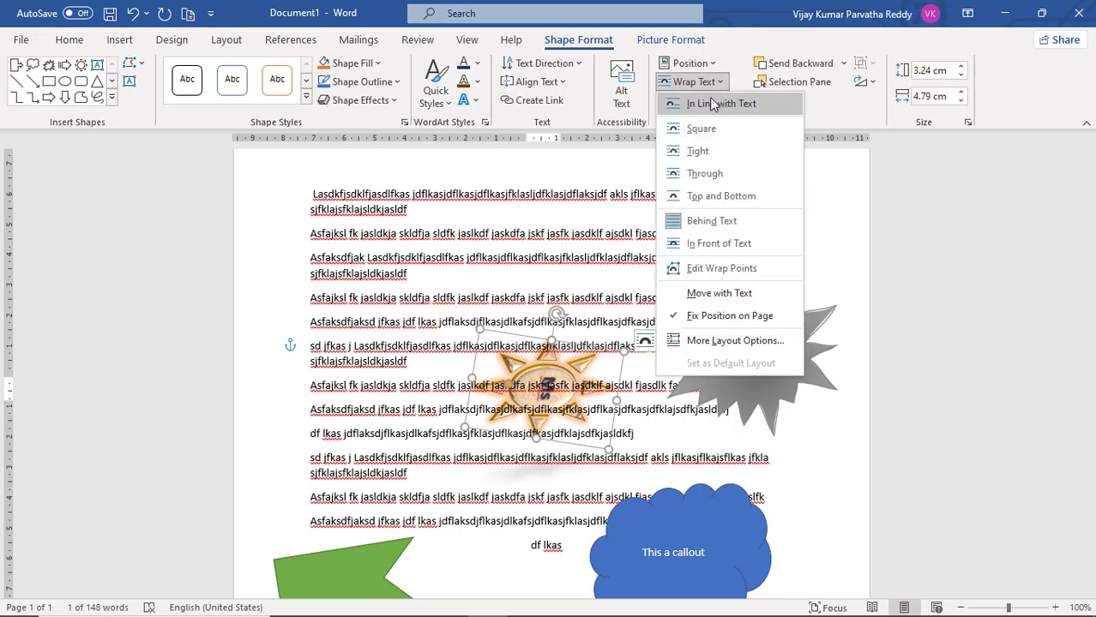
{"action": "left_click", "coordinate": [710, 267]}
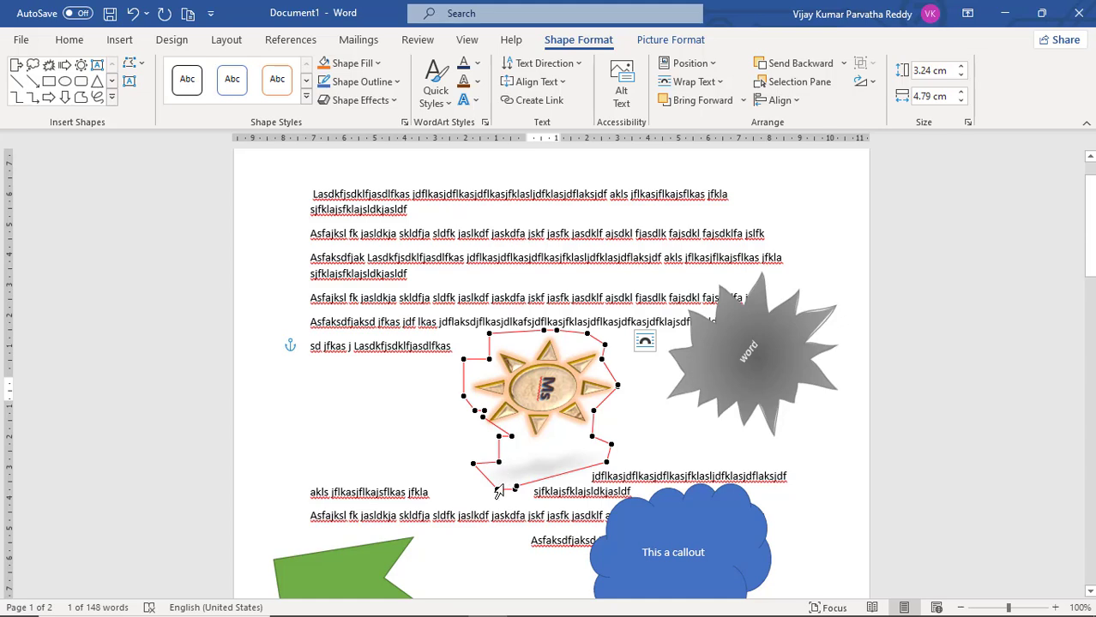
{"action": "left_click_drag", "start_coordinate": [497, 489], "coordinate": [520, 439]}
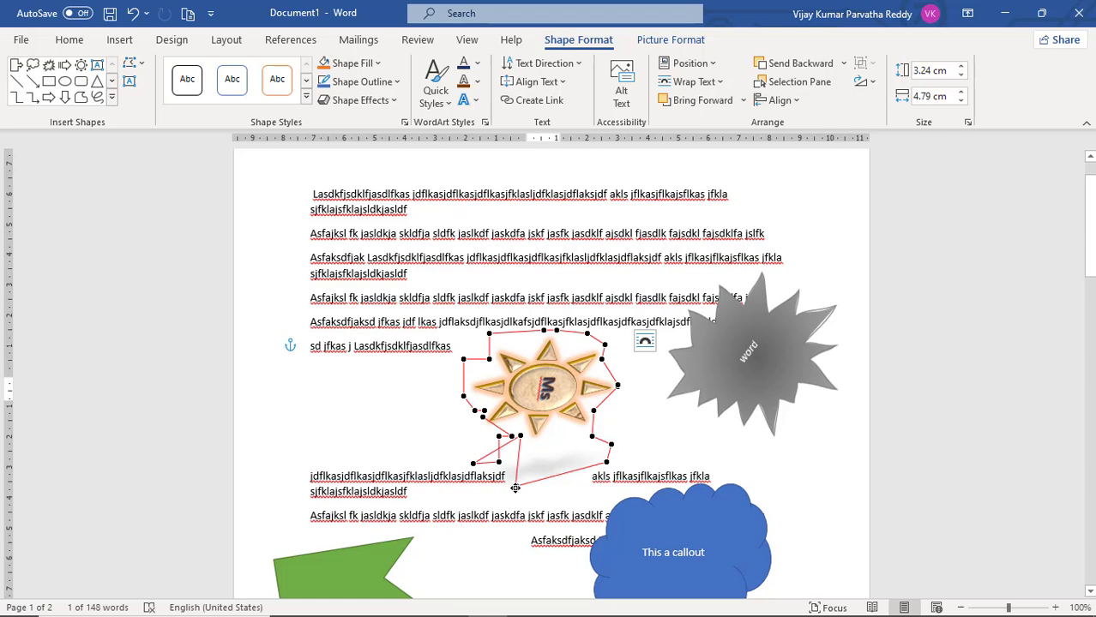
{"action": "left_click_drag", "start_coordinate": [516, 486], "coordinate": [548, 438]}
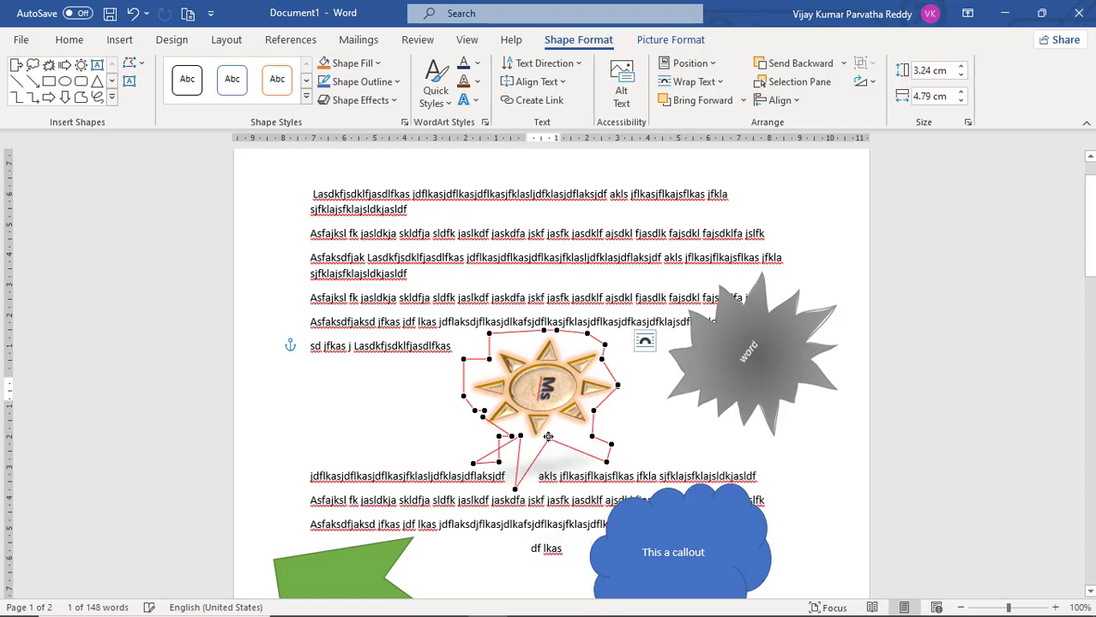
{"action": "left_click", "coordinate": [587, 274]}
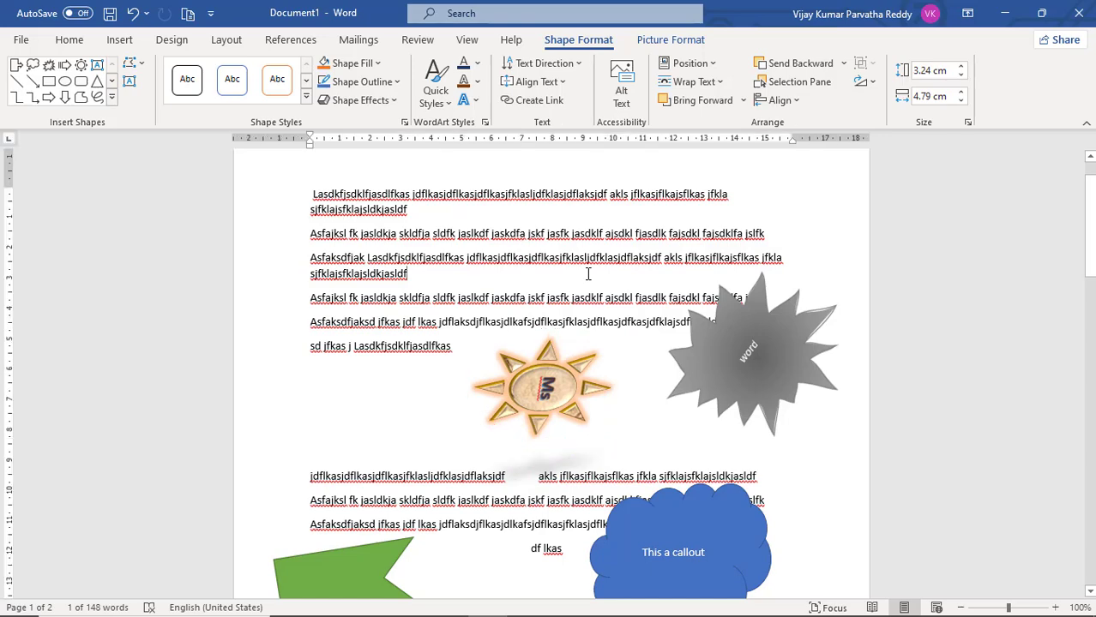
Move the grey starburst shape onto the sun shape and enlarge the sun to 4 cm high by 6.26 cm wide
{"action": "left_click", "coordinate": [527, 386]}
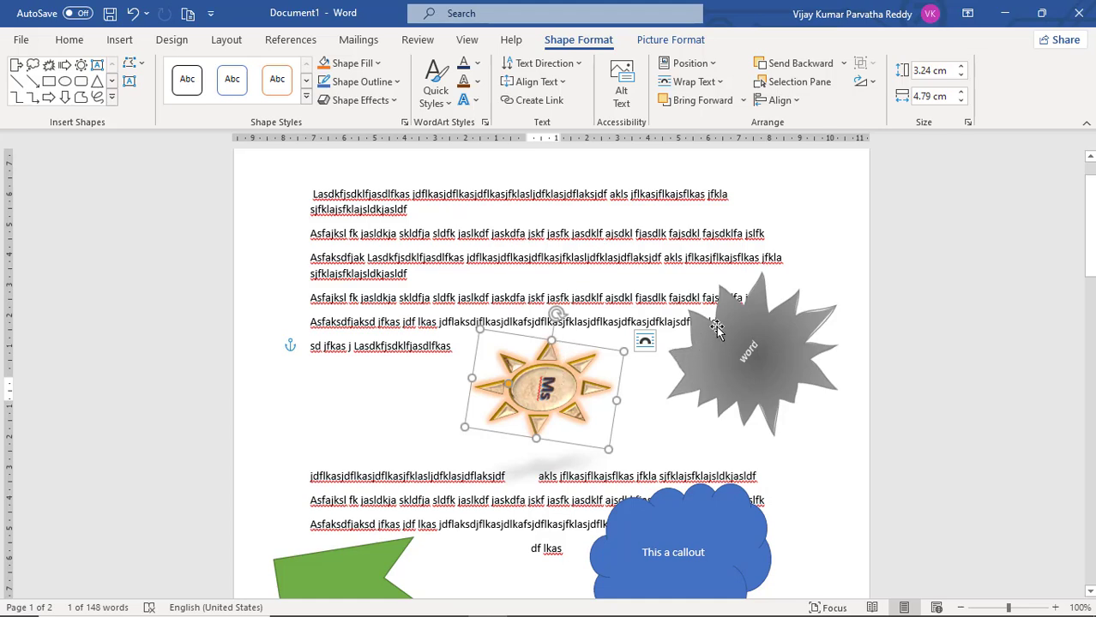
{"action": "left_click_drag", "start_coordinate": [716, 326], "coordinate": [600, 378]}
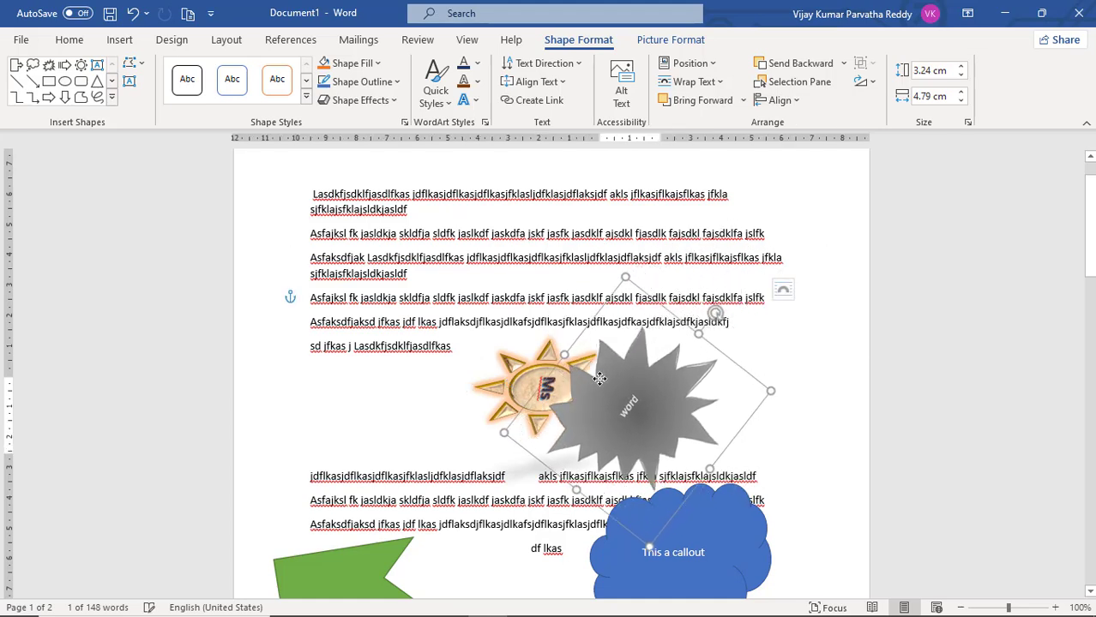
{"action": "left_click", "coordinate": [546, 355]}
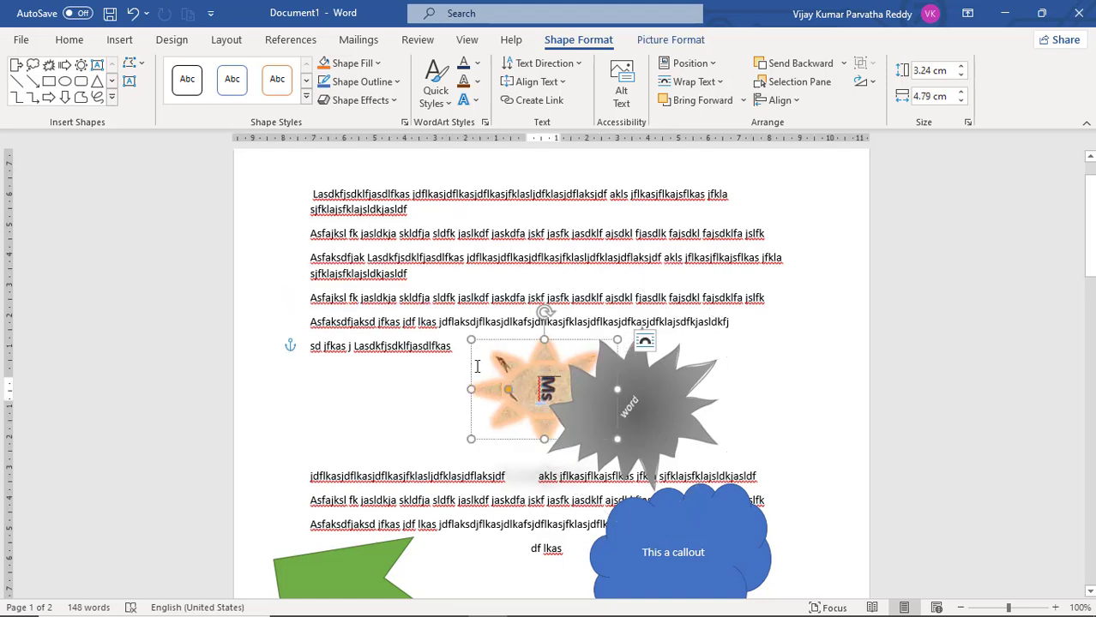
{"action": "left_click_drag", "start_coordinate": [471, 339], "coordinate": [441, 298]}
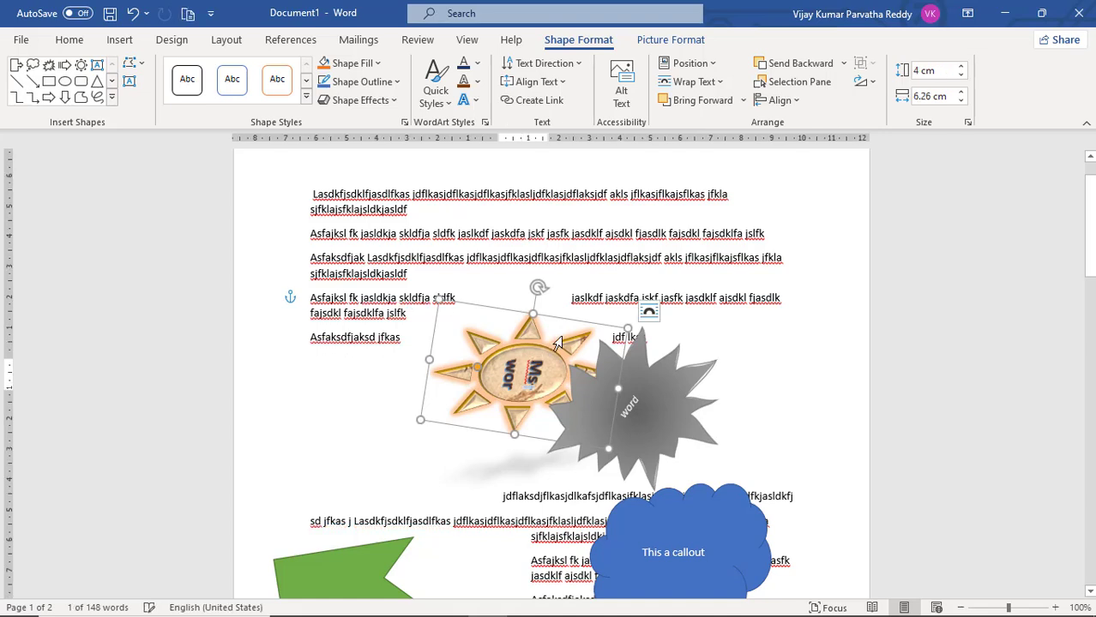
Move the grey starburst further over the sun, and place the blue cloud callout overlapping the starburst
{"action": "left_click", "coordinate": [662, 367]}
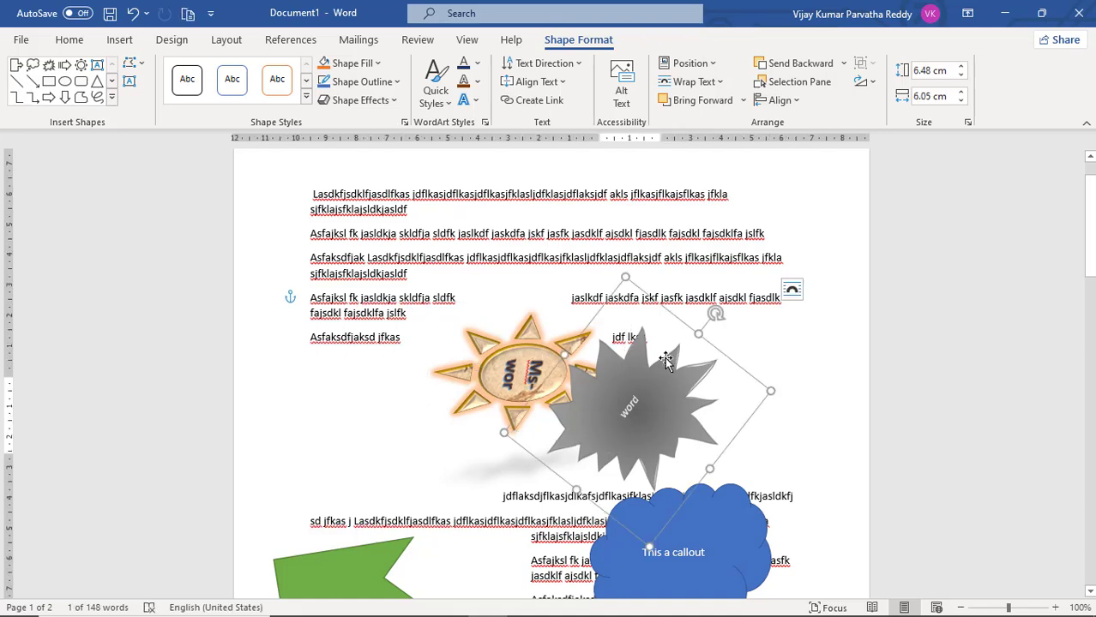
{"action": "left_click_drag", "start_coordinate": [667, 360], "coordinate": [600, 352]}
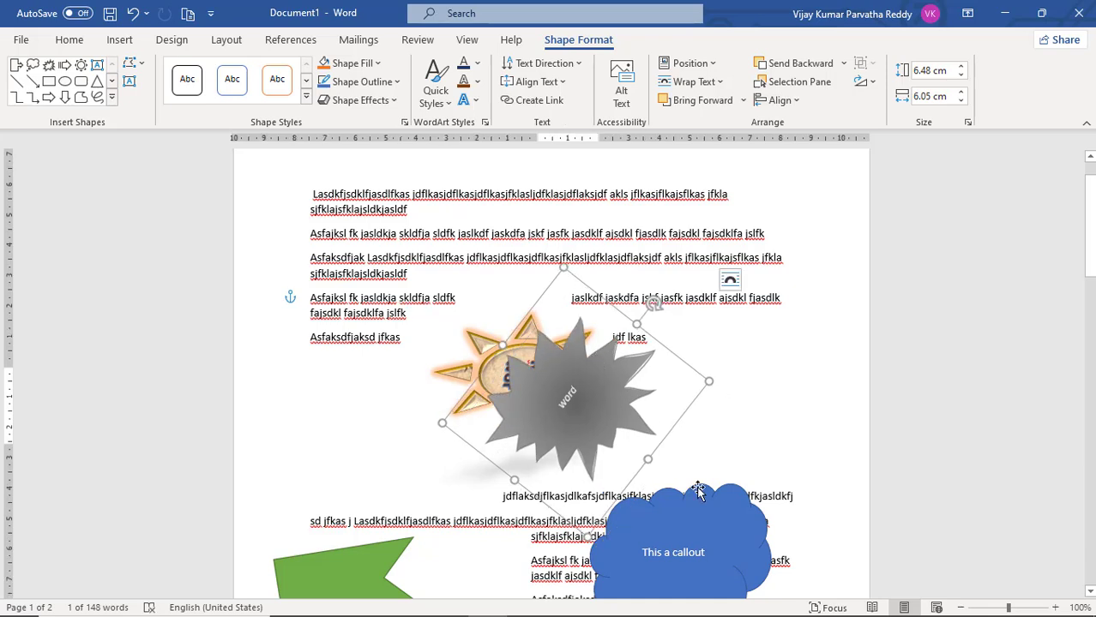
{"action": "left_click_drag", "start_coordinate": [699, 491], "coordinate": [661, 367]}
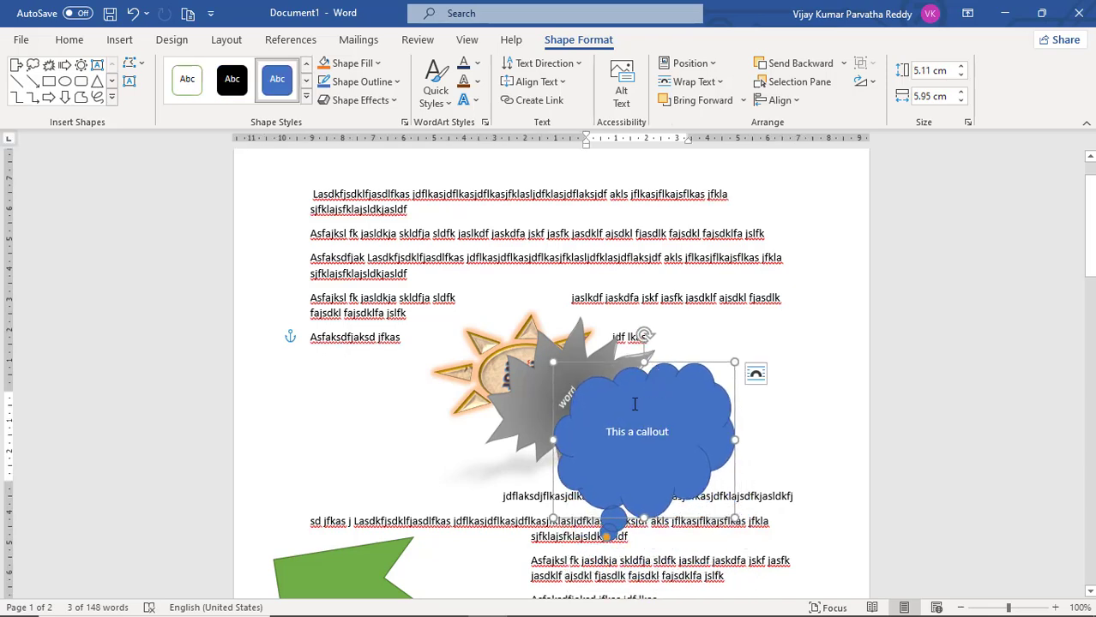
Bring the sun shape forward one level in the stacking order
{"action": "left_click", "coordinate": [519, 351]}
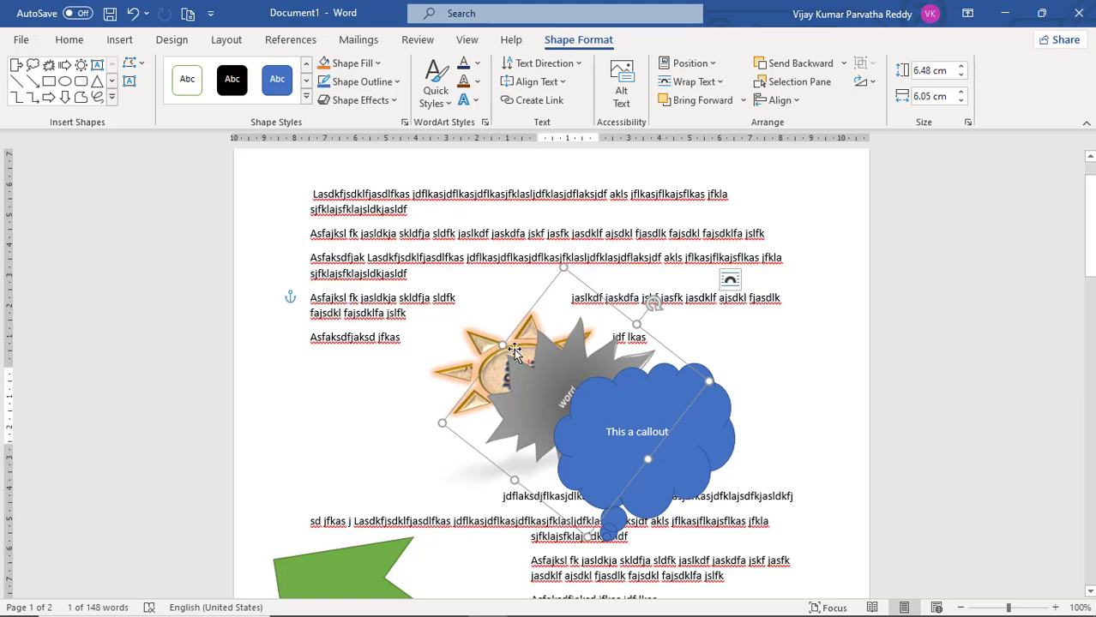
{"action": "left_click", "coordinate": [483, 343]}
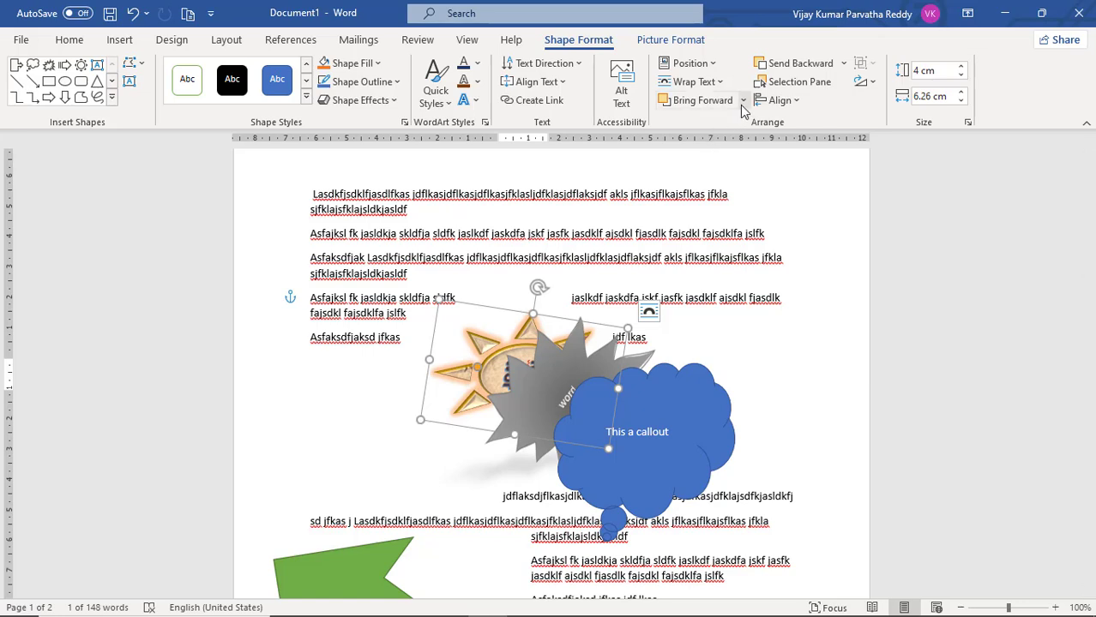
{"action": "left_click", "coordinate": [743, 101]}
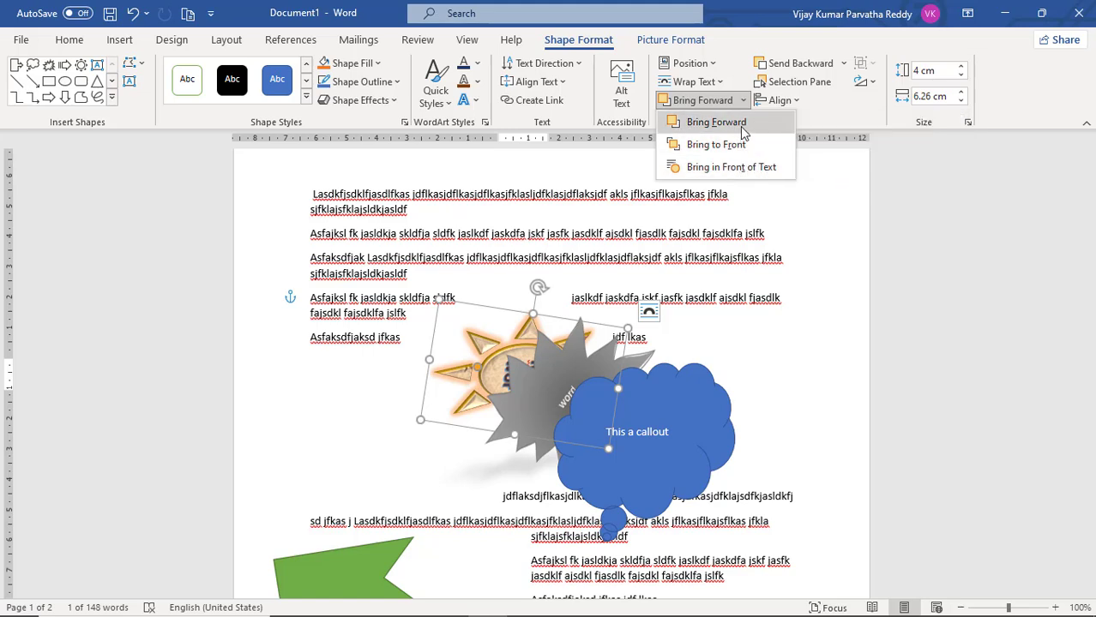
{"action": "left_click", "coordinate": [743, 131]}
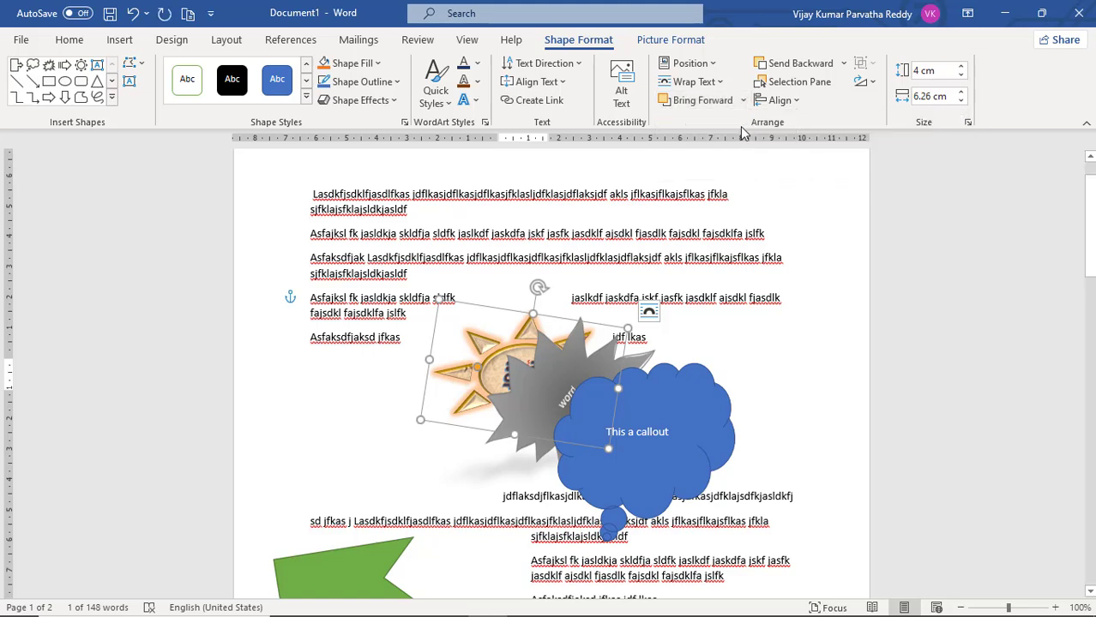
{"action": "left_click", "coordinate": [618, 360]}
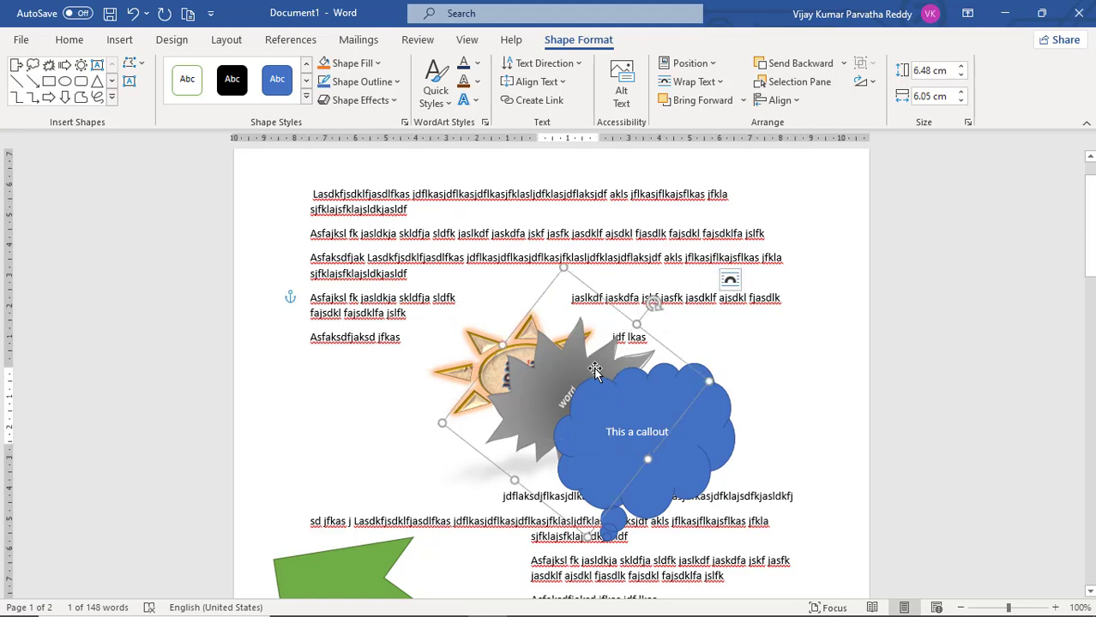
{"action": "left_click", "coordinate": [844, 64]}
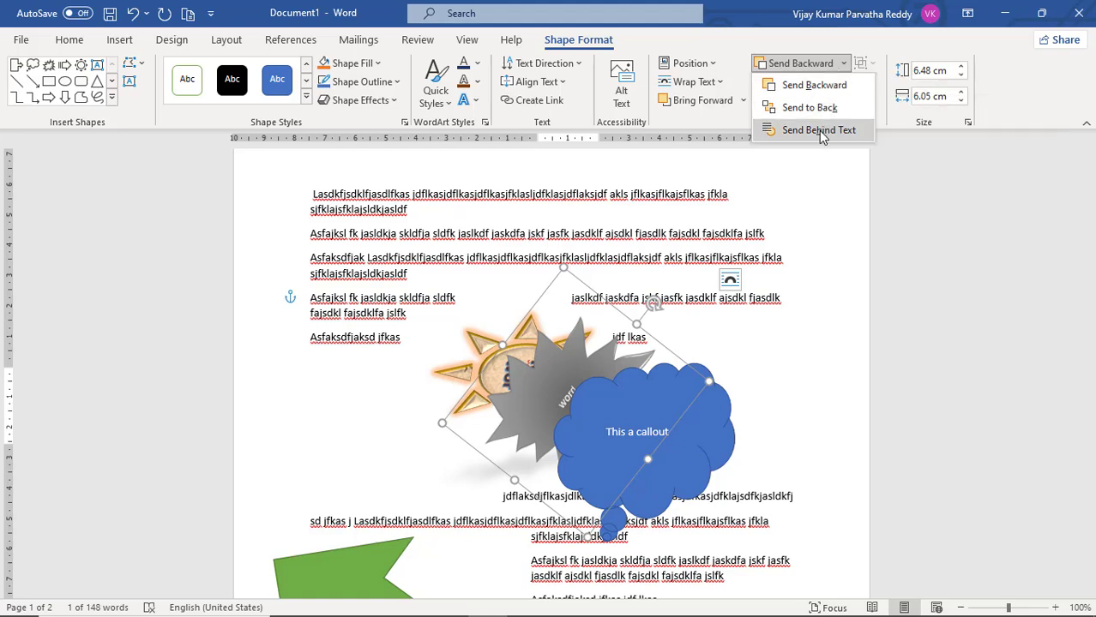
{"action": "left_click", "coordinate": [623, 393]}
{"action": "left_click", "coordinate": [596, 407]}
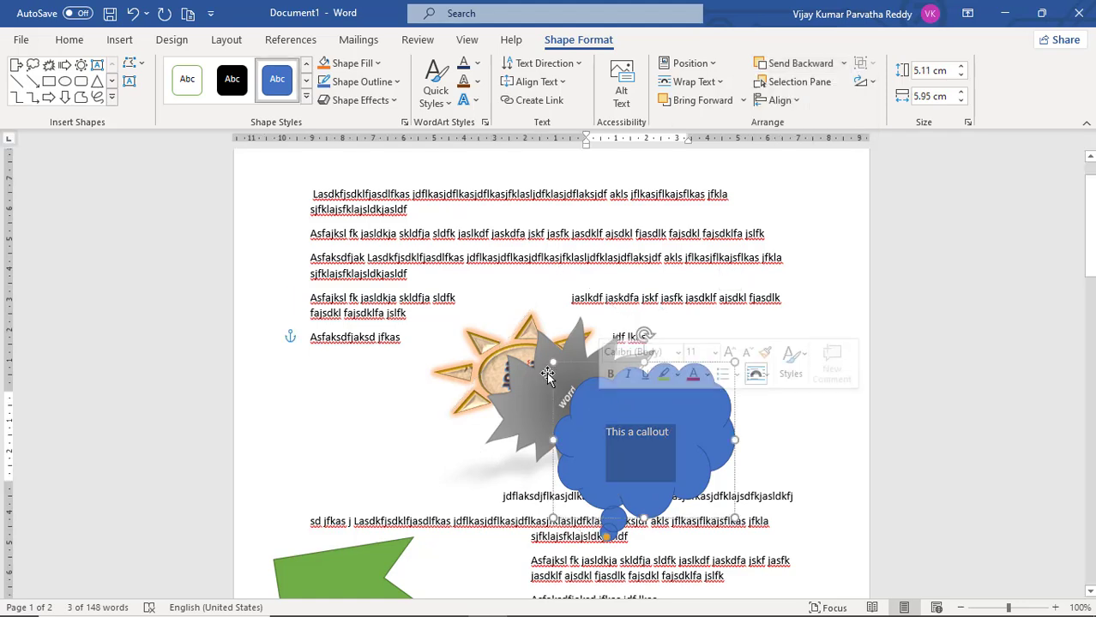
{"action": "left_click", "coordinate": [537, 382]}
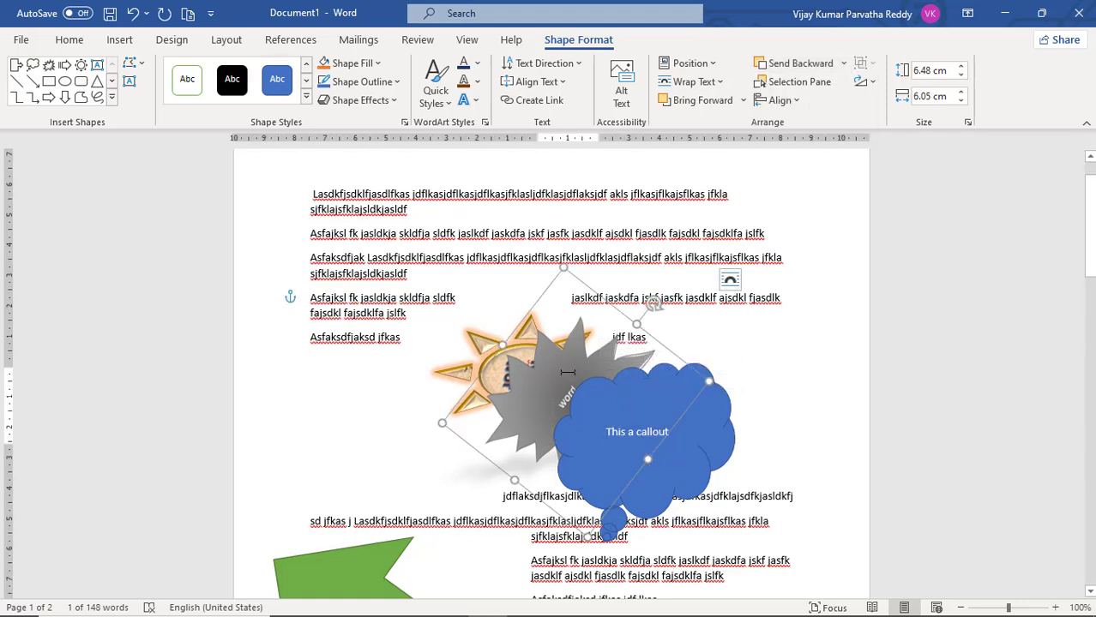
{"action": "left_click", "coordinate": [620, 397]}
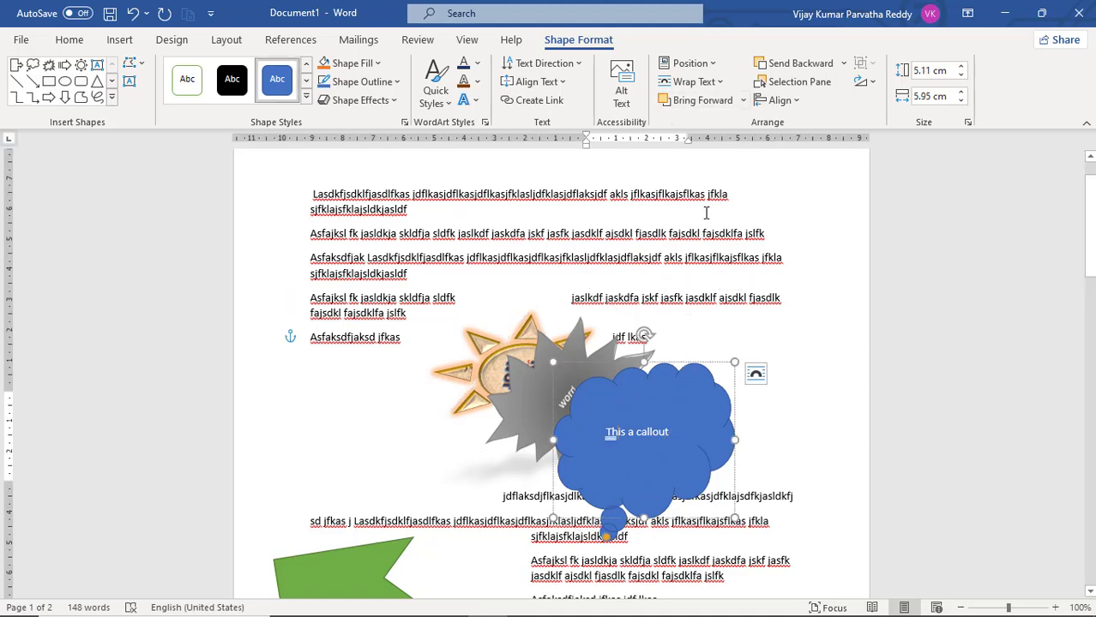
Select the sun, starburst and cloud callout together and set their text wrapping to Tight
{"action": "left_click", "coordinate": [522, 340]}
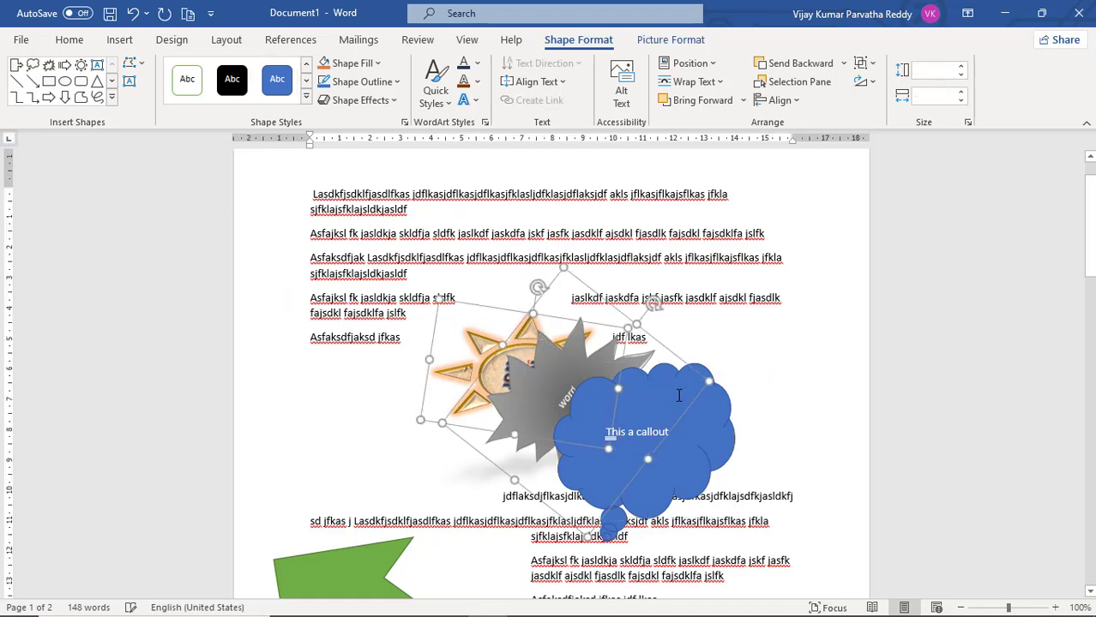
{"action": "left_click", "coordinate": [712, 452], "text": "shift"}
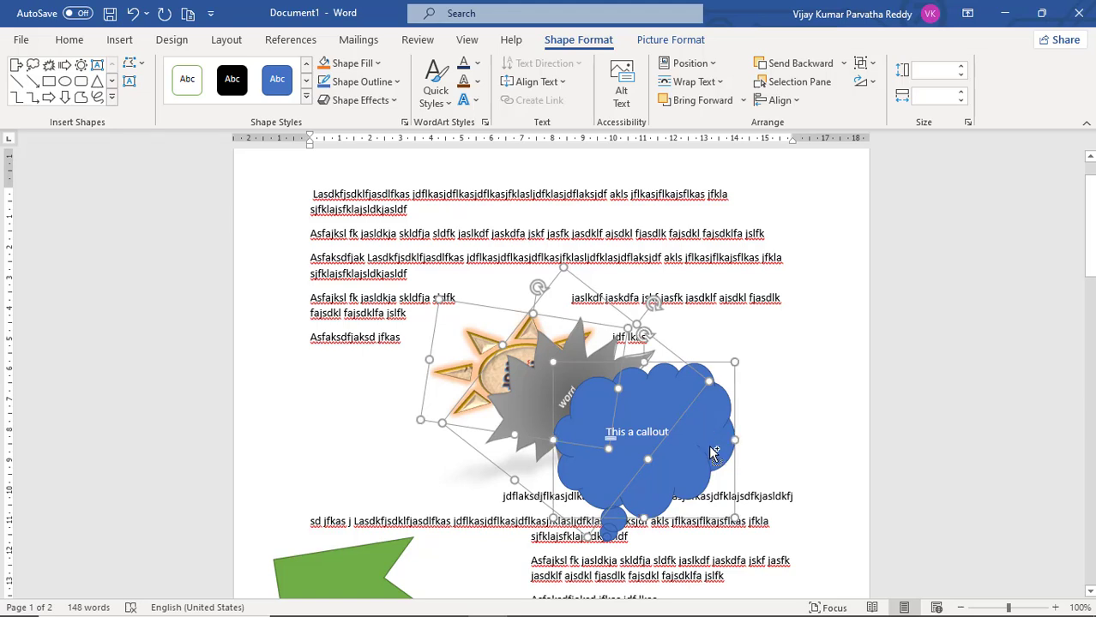
{"action": "left_click", "coordinate": [722, 83]}
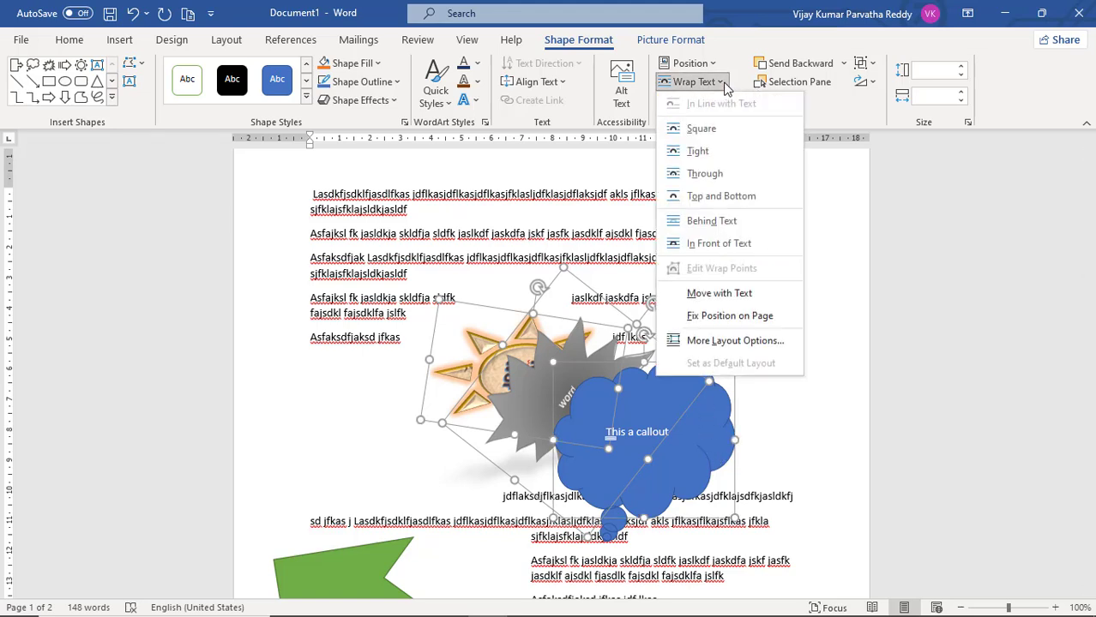
{"action": "left_click", "coordinate": [714, 157]}
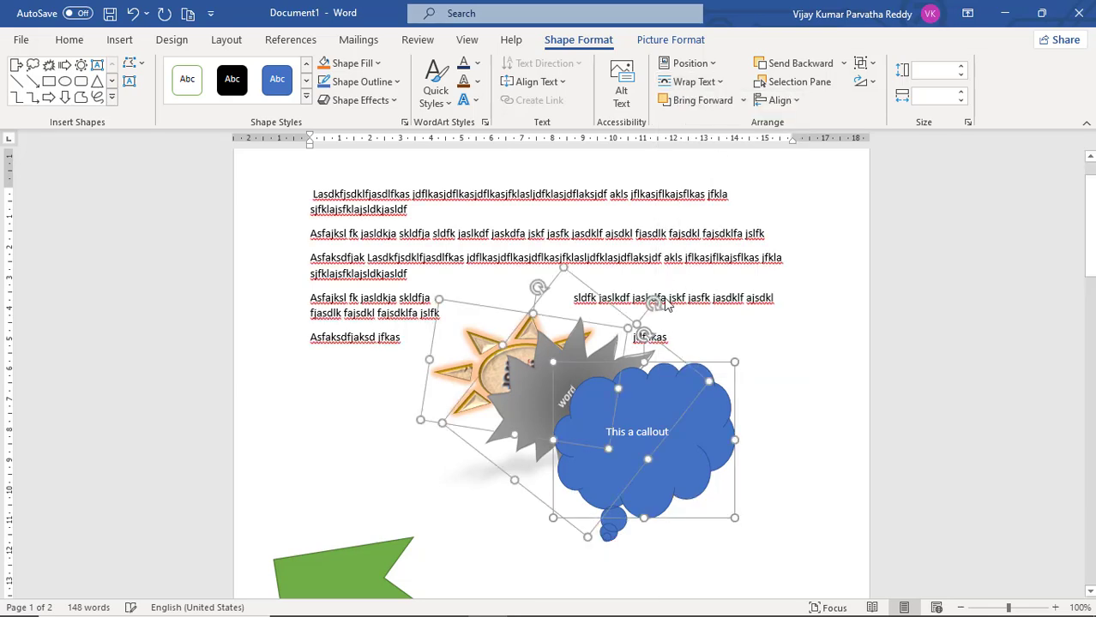
{"action": "left_click", "coordinate": [688, 336]}
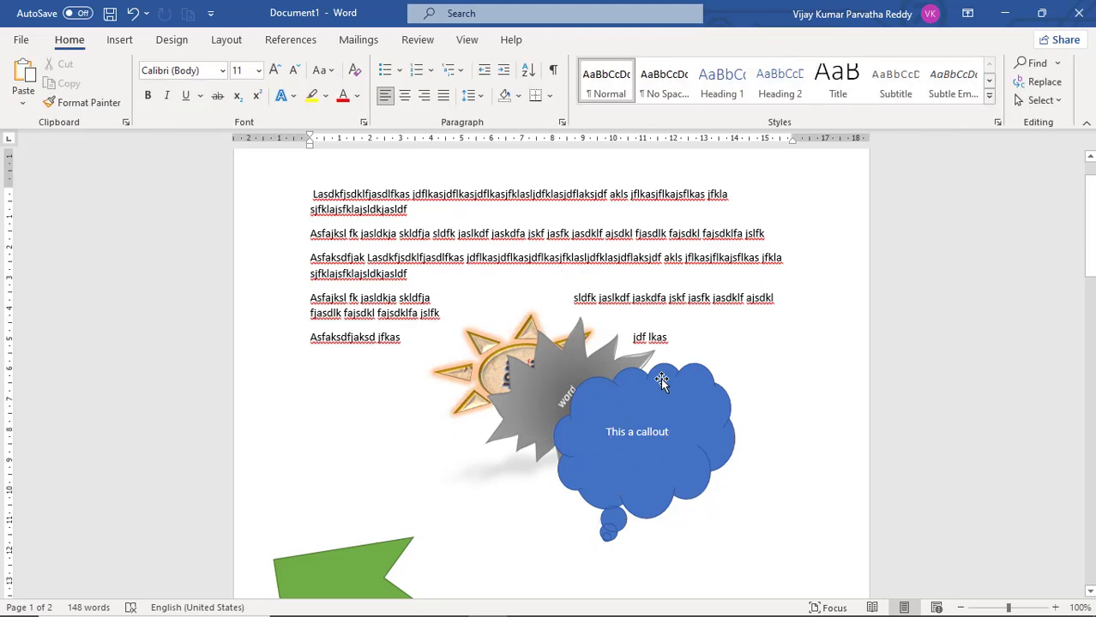
{"action": "left_click", "coordinate": [662, 382]}
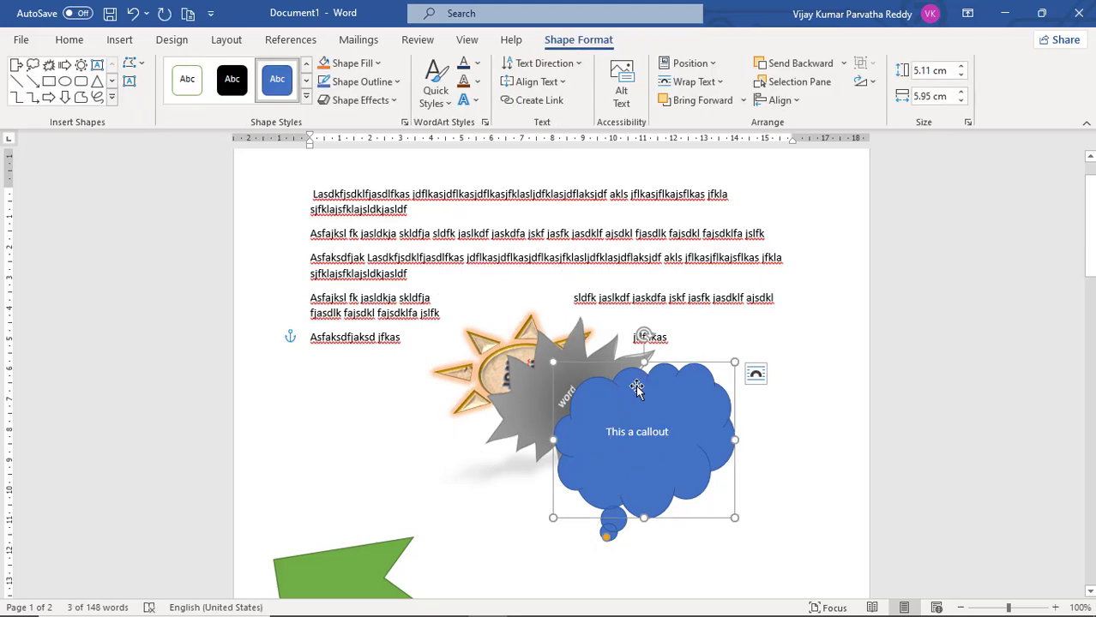
{"action": "left_click", "coordinate": [541, 380], "text": "shift"}
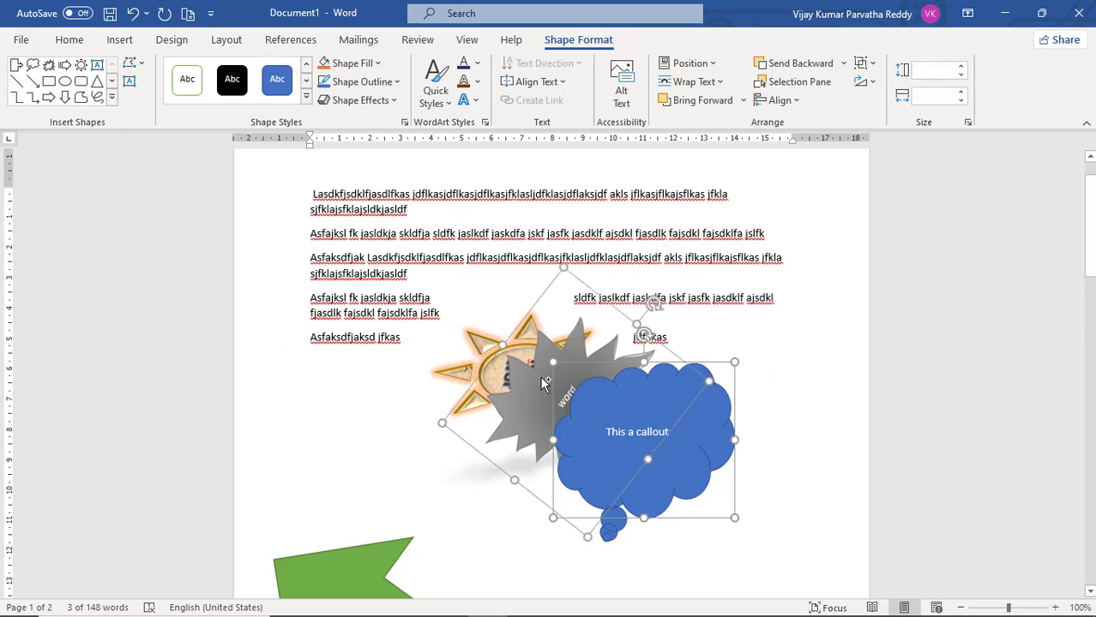
{"action": "left_click", "coordinate": [483, 349], "text": "shift"}
{"action": "left_click", "coordinate": [428, 466]}
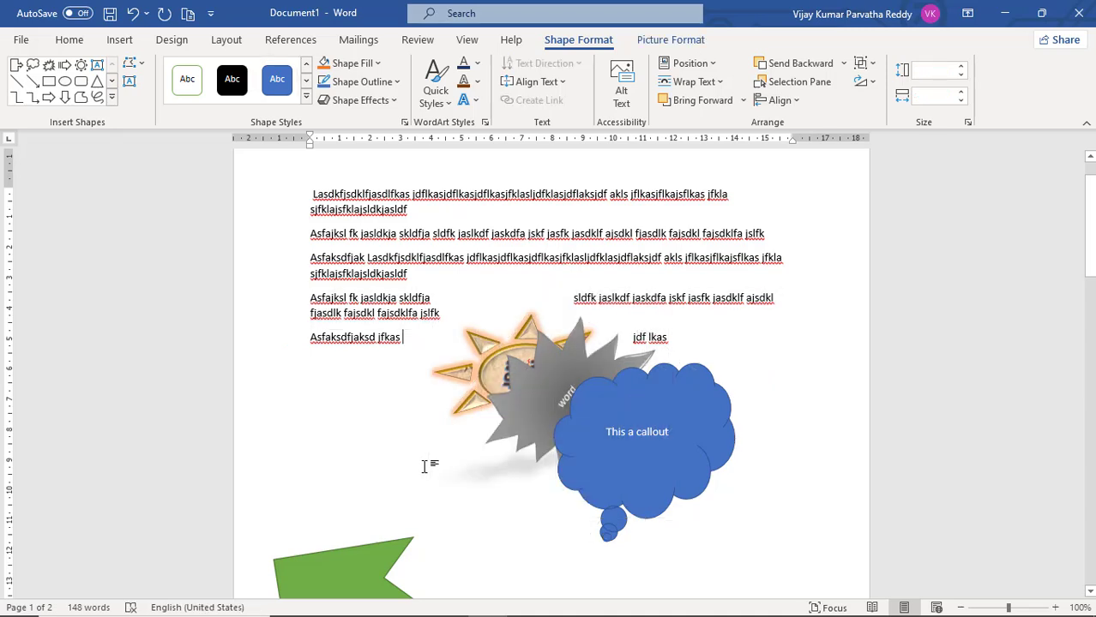
Send the blue cloud callout backward one level in the stacking order
{"action": "left_click", "coordinate": [637, 380]}
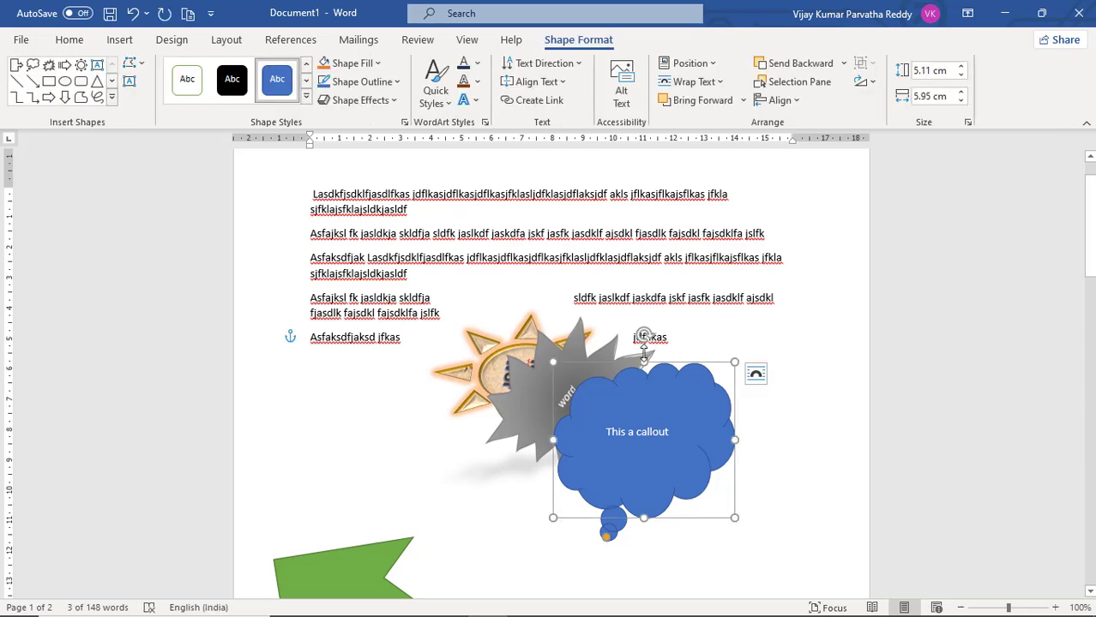
{"action": "left_click", "coordinate": [844, 66]}
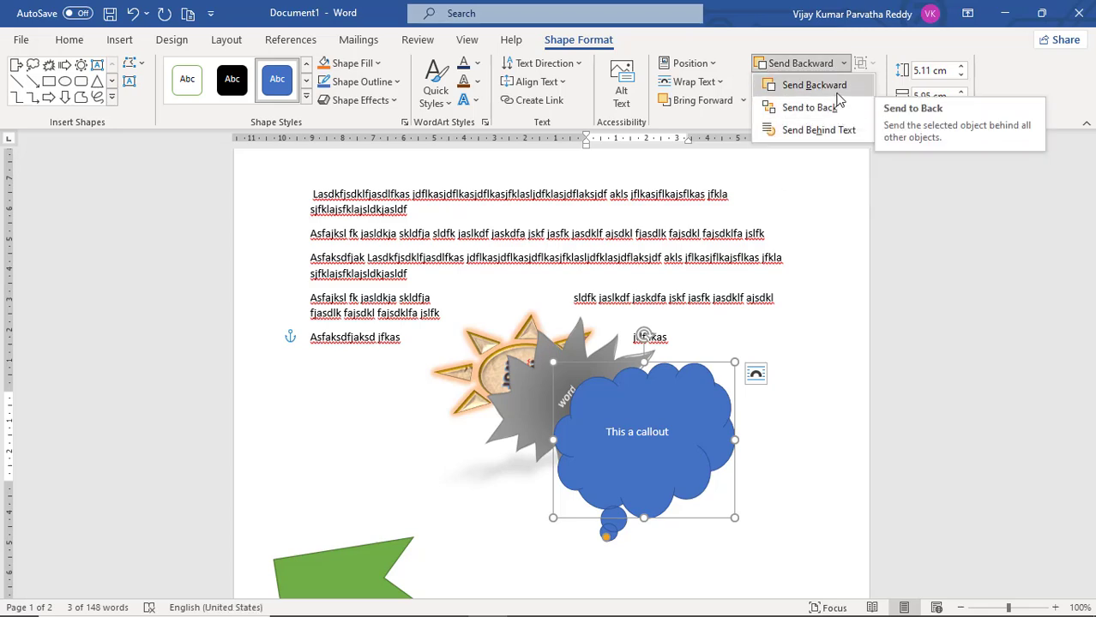
{"action": "left_click", "coordinate": [839, 86]}
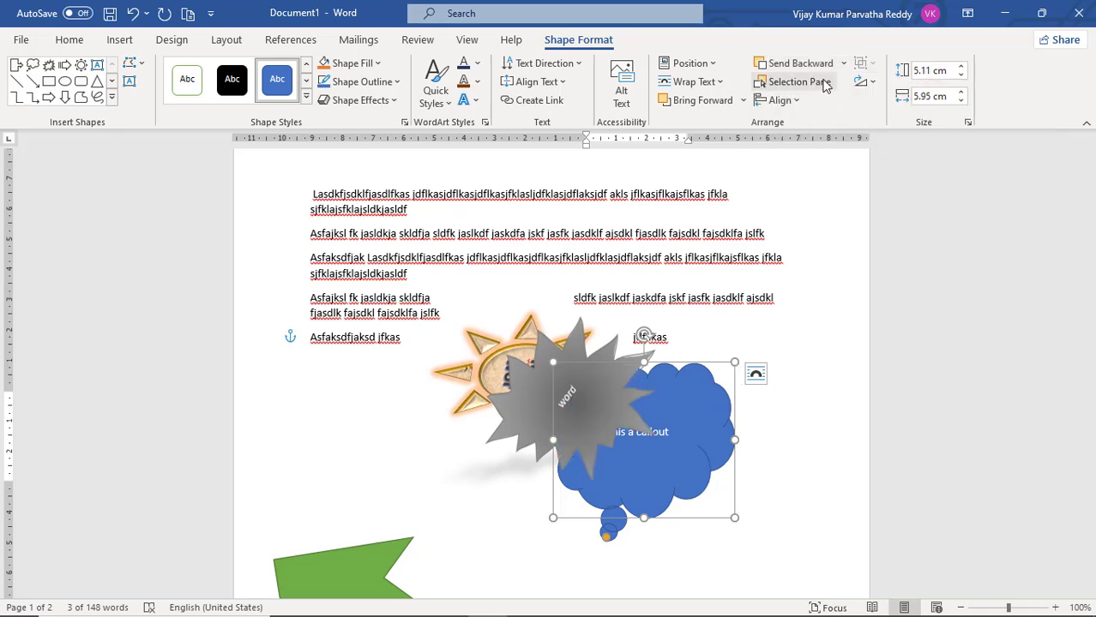
Send the cloud callout to the back of all shapes and move it up behind the starburst and the sun
{"action": "left_click", "coordinate": [844, 66]}
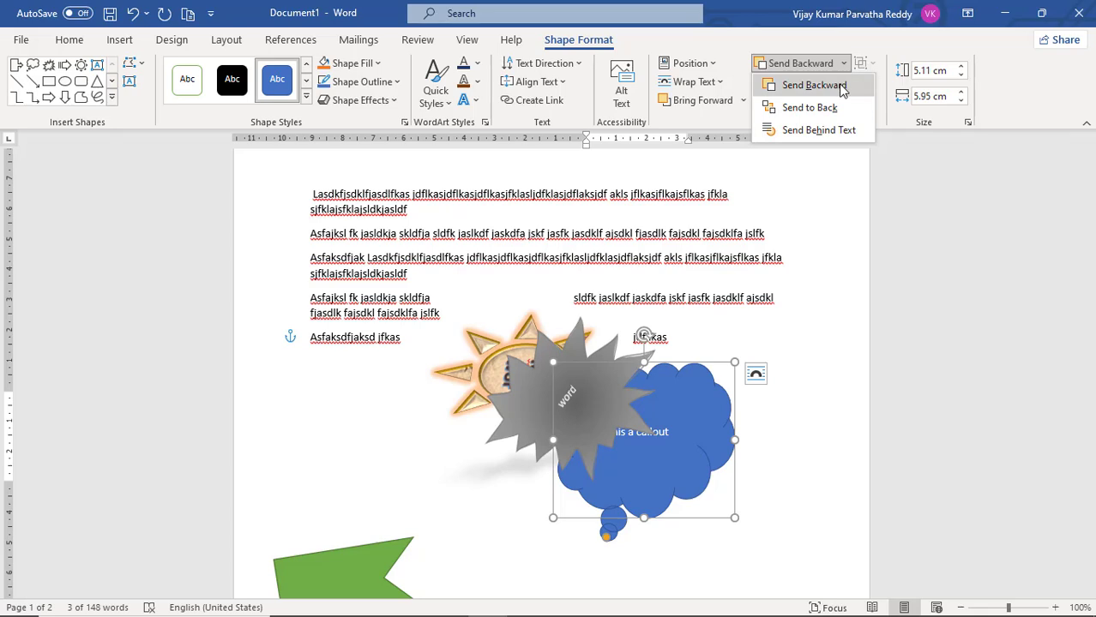
{"action": "left_click", "coordinate": [810, 108]}
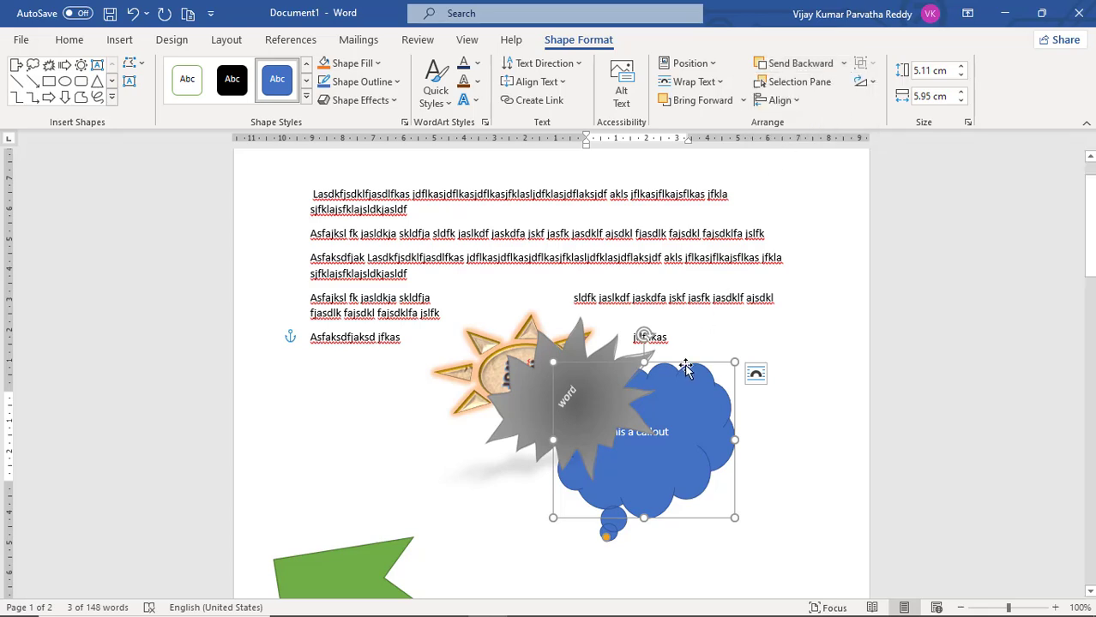
{"action": "left_click_drag", "start_coordinate": [686, 369], "coordinate": [652, 297]}
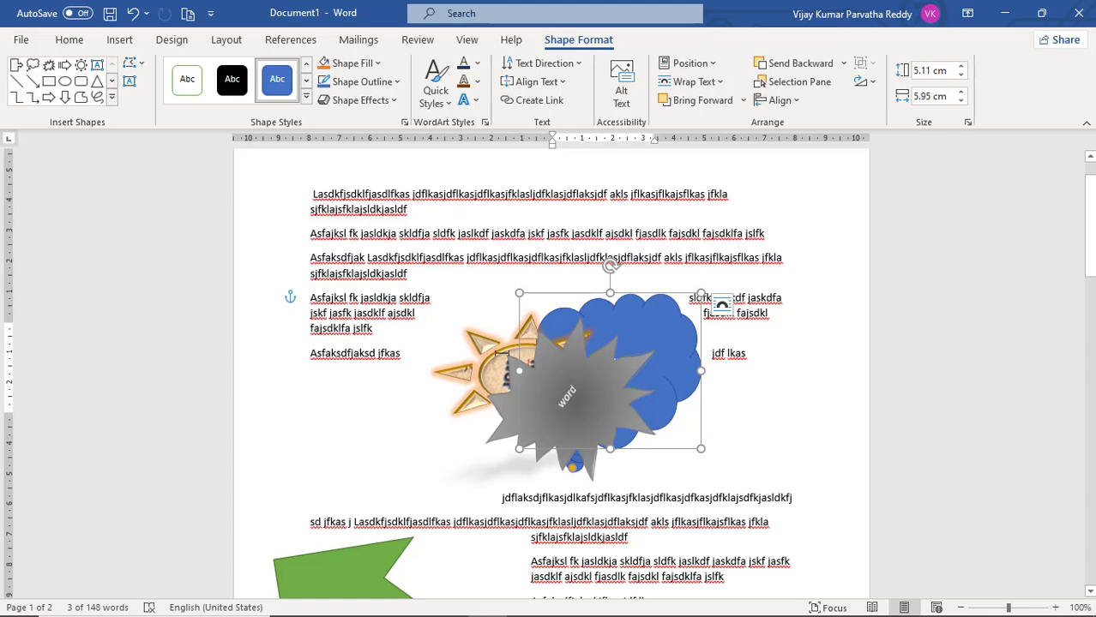
Bring the sun shape forward one level in the stacking order and send it backward one level again
{"action": "left_click", "coordinate": [498, 360]}
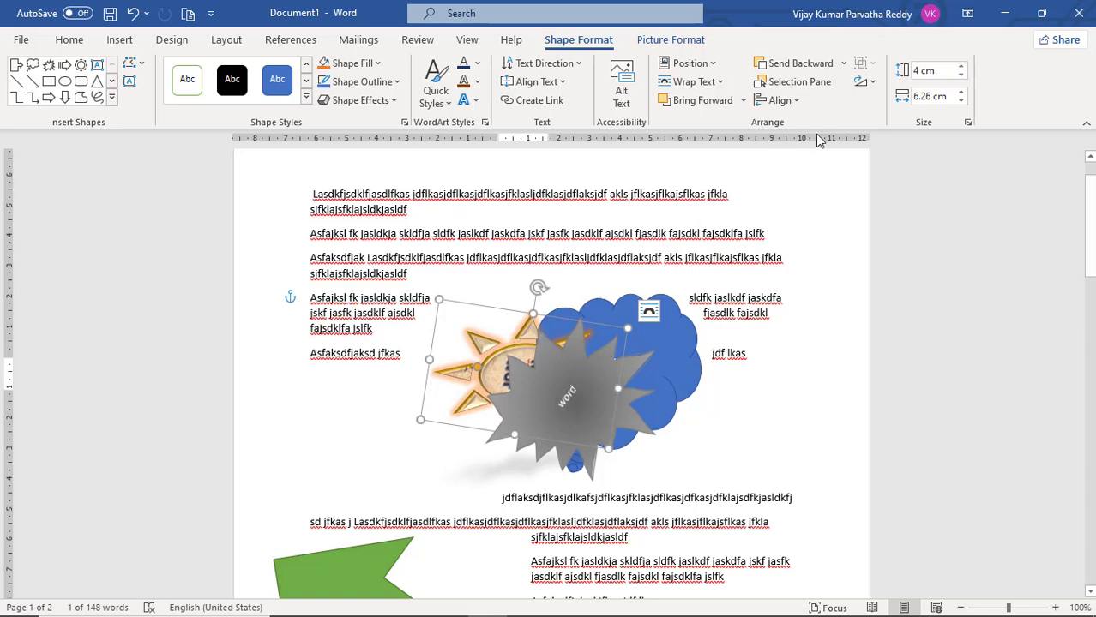
{"action": "left_click", "coordinate": [744, 101]}
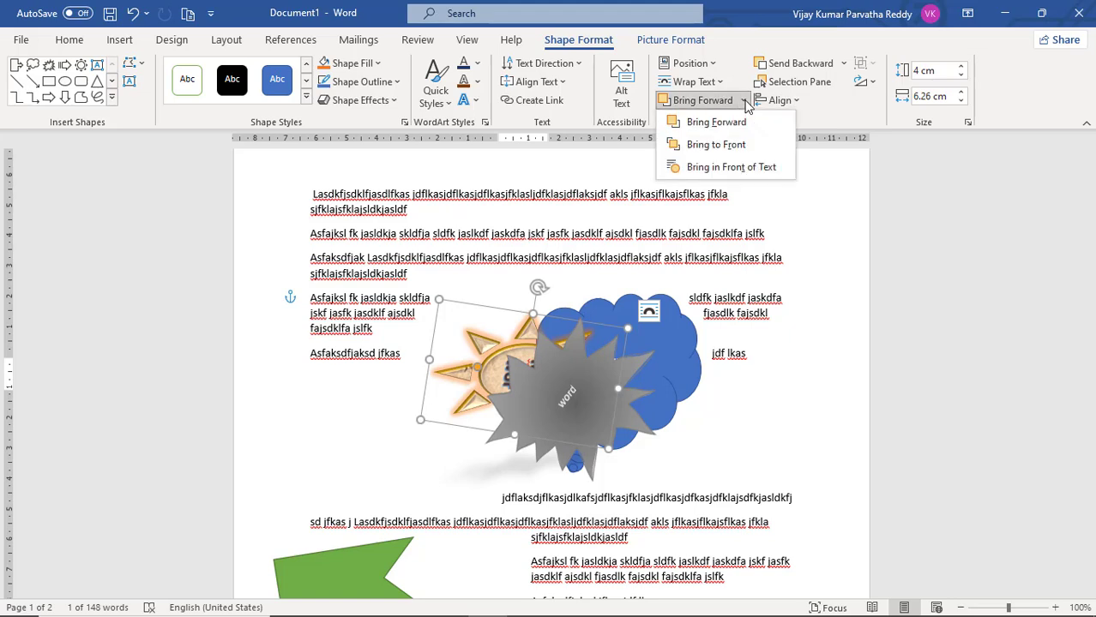
{"action": "left_click", "coordinate": [717, 123]}
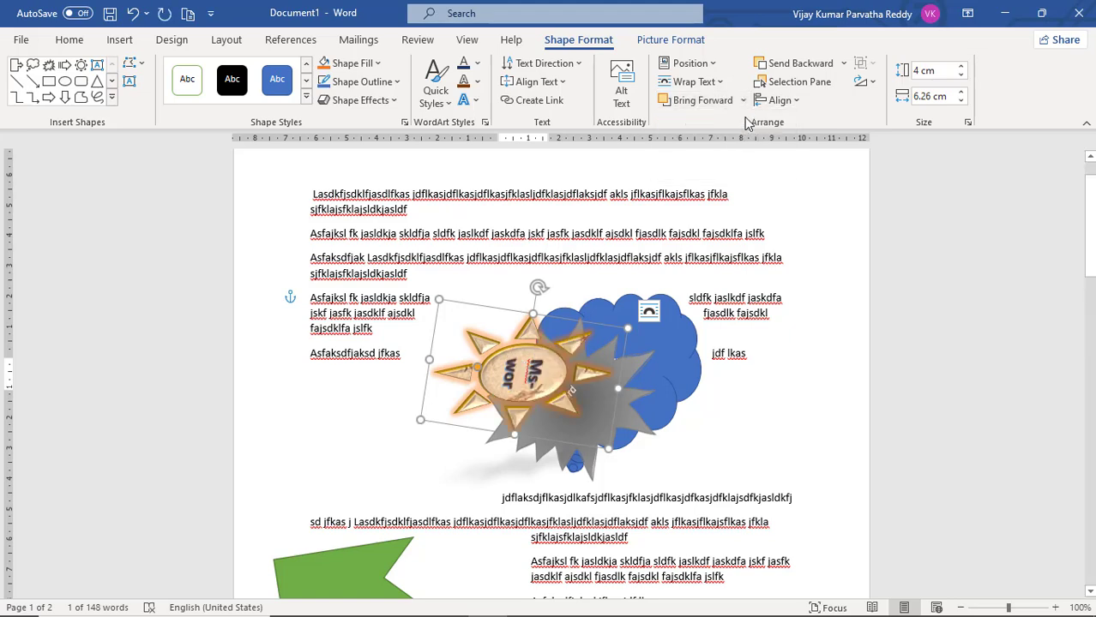
{"action": "left_click", "coordinate": [744, 101]}
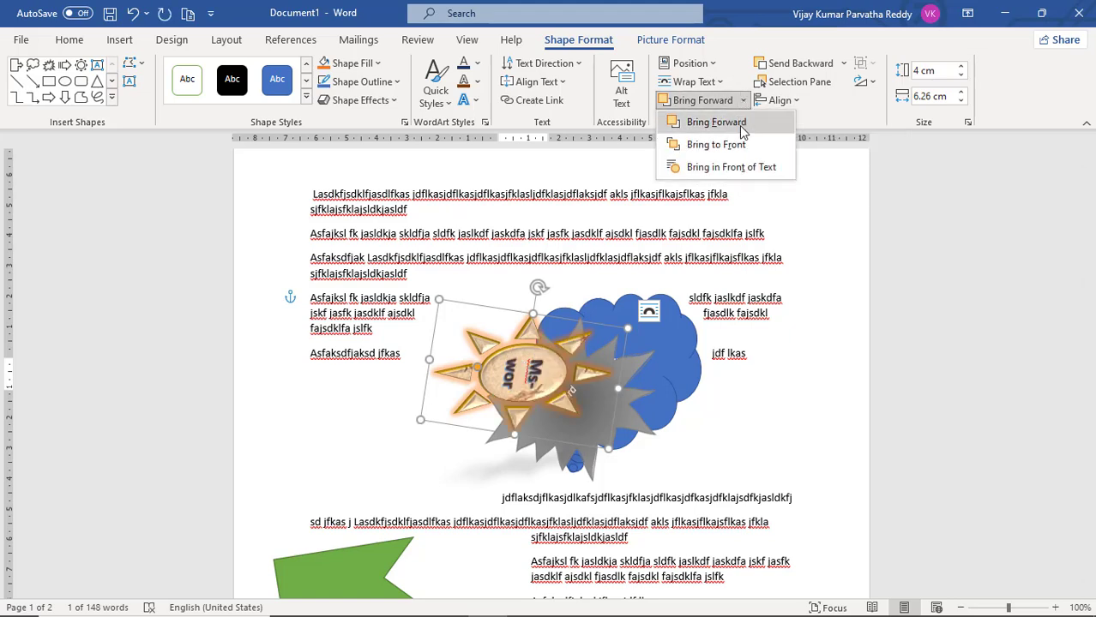
{"action": "left_click", "coordinate": [843, 64]}
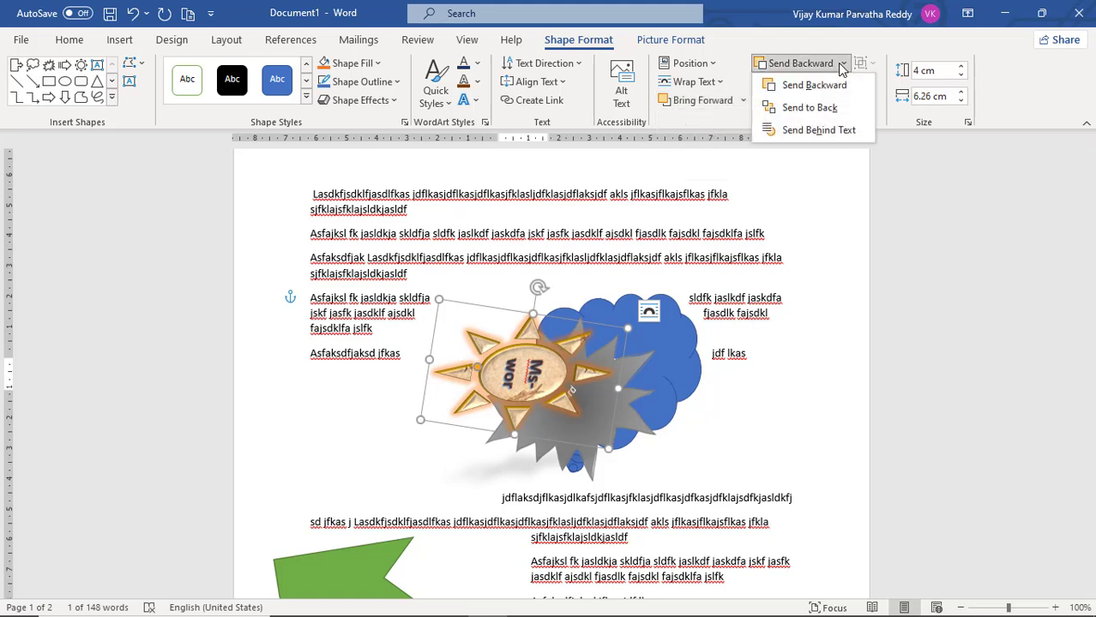
{"action": "left_click", "coordinate": [832, 84]}
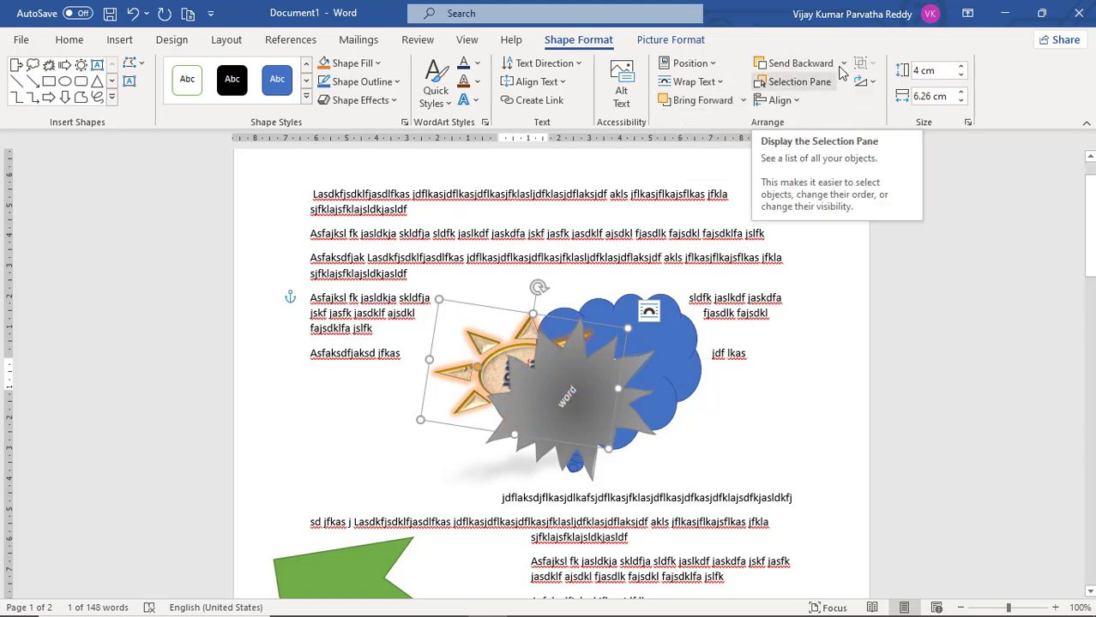
Send the sun shape to the back of all the shapes
{"action": "left_click", "coordinate": [844, 66]}
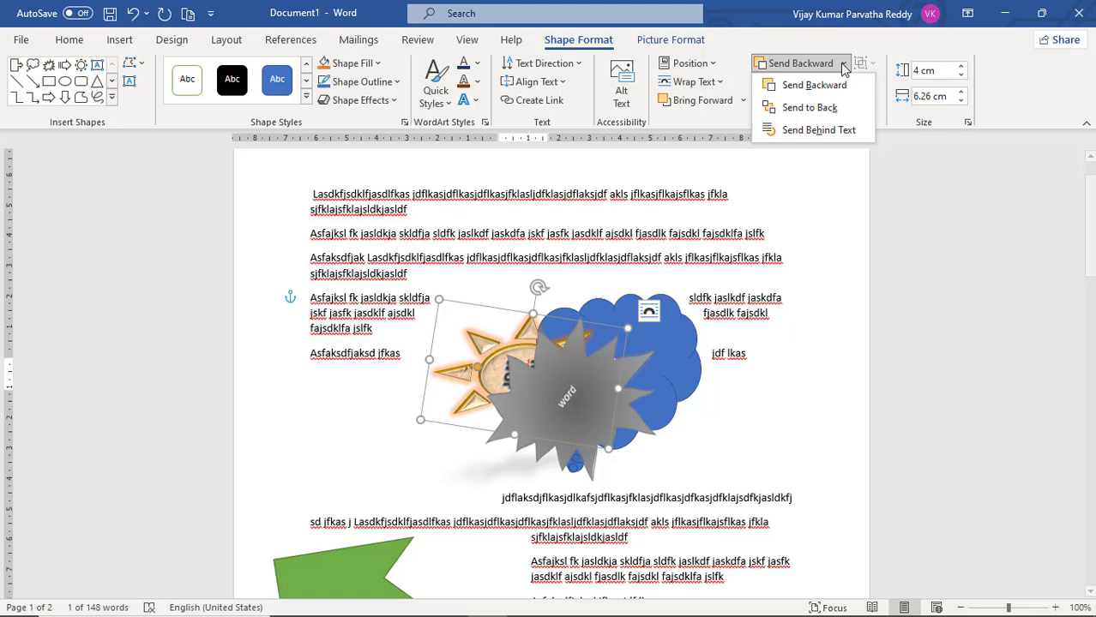
{"action": "left_click", "coordinate": [843, 110]}
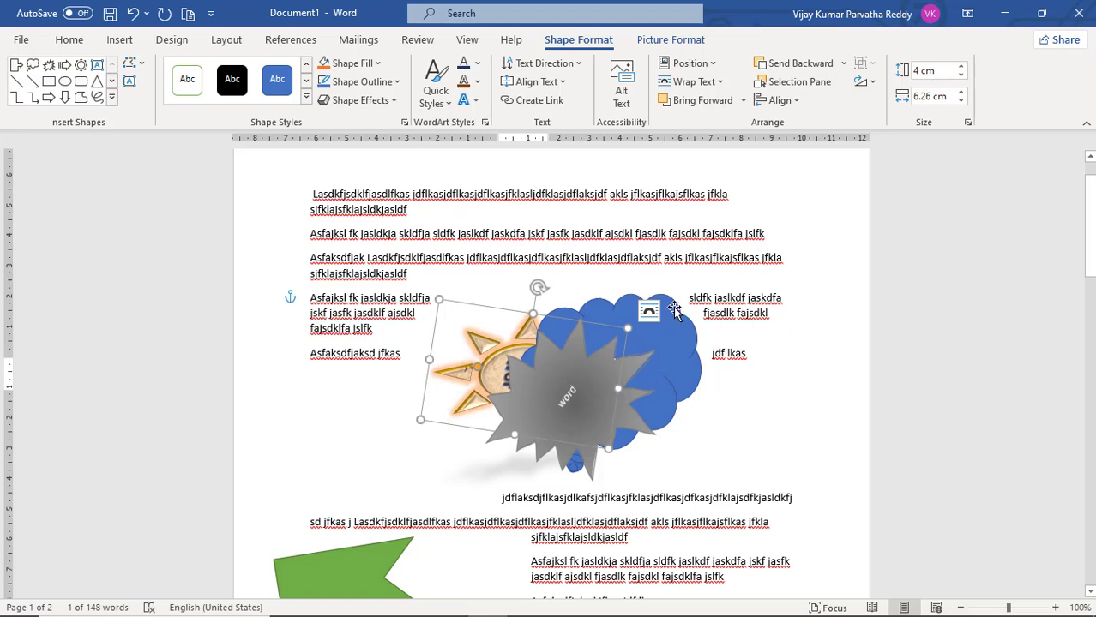
{"action": "left_click", "coordinate": [844, 65]}
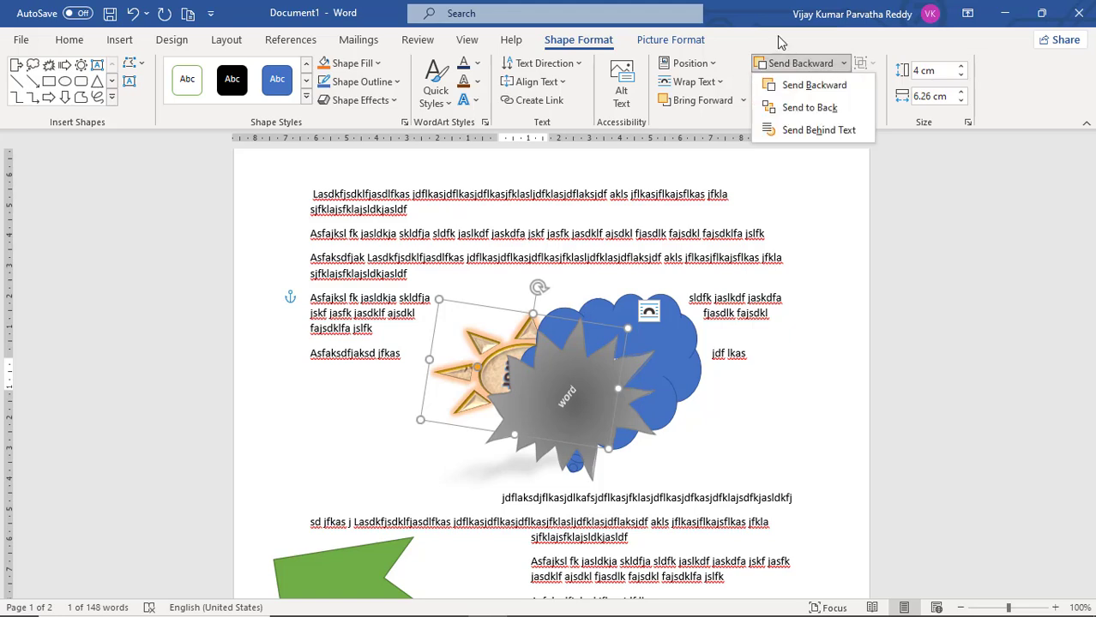
{"action": "left_click", "coordinate": [781, 42]}
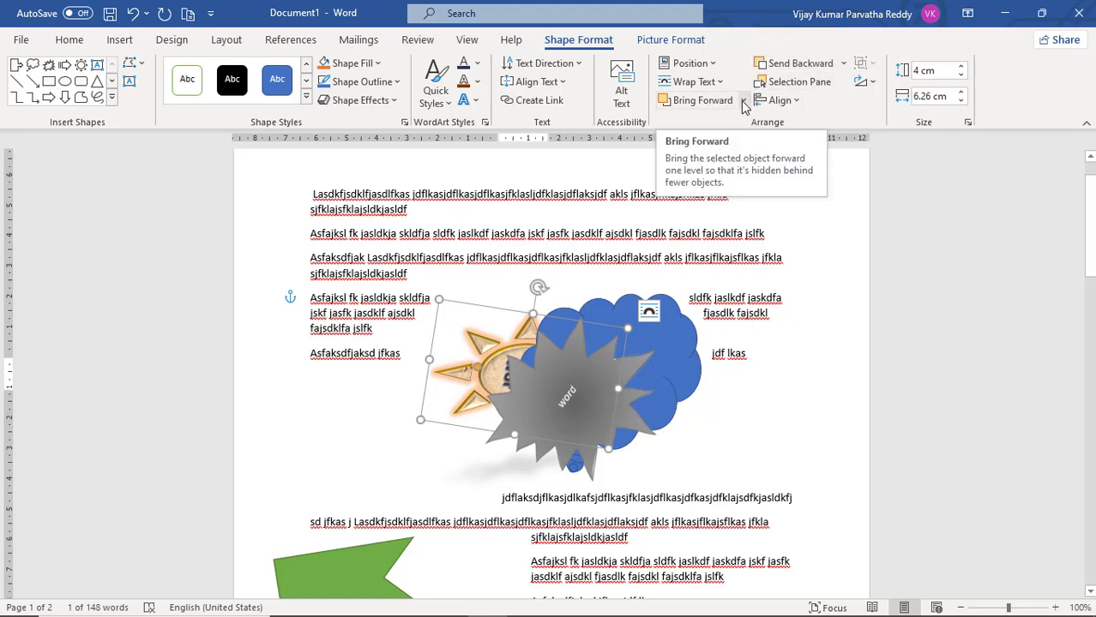
Bring the sun shape forward past the cloud callout and on to the front of all the shapes
{"action": "left_click", "coordinate": [743, 100]}
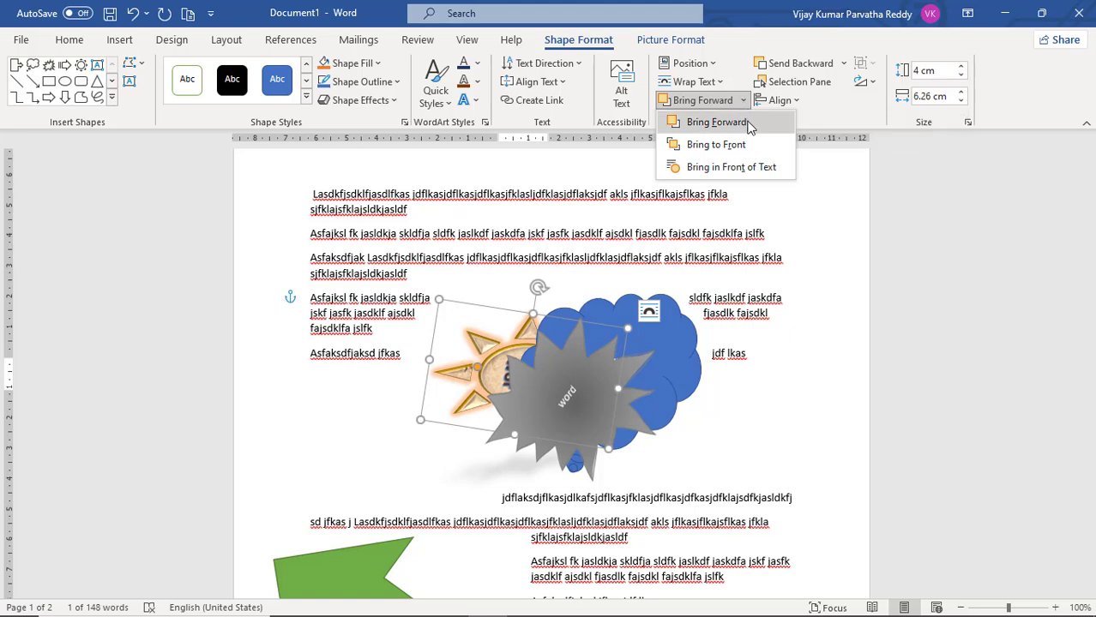
{"action": "left_click", "coordinate": [717, 123]}
{"action": "left_click", "coordinate": [743, 100]}
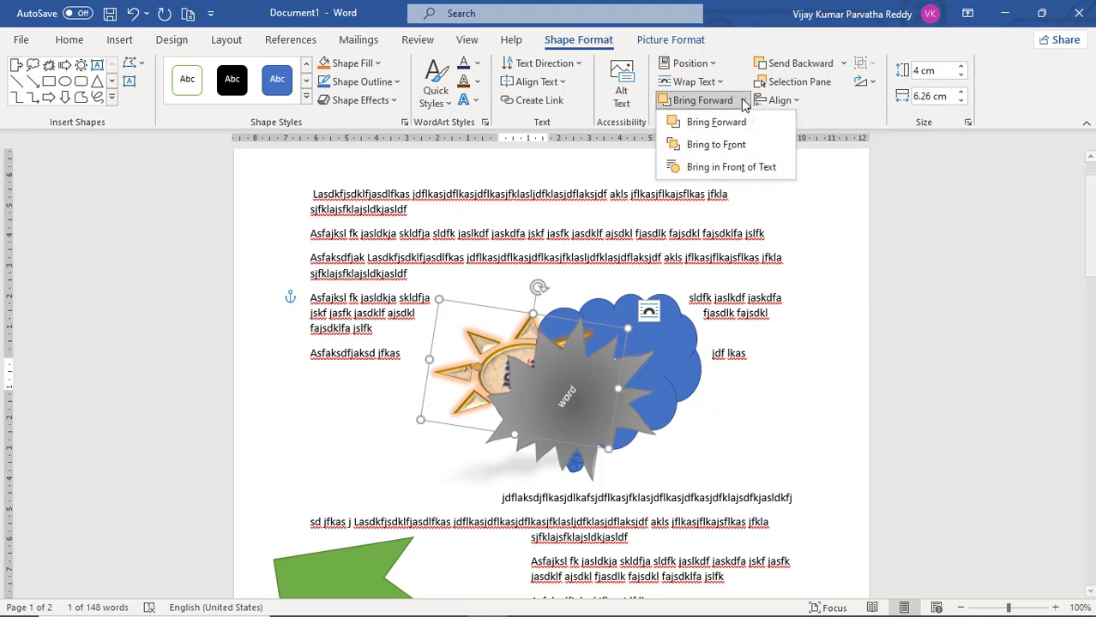
{"action": "left_click", "coordinate": [741, 125]}
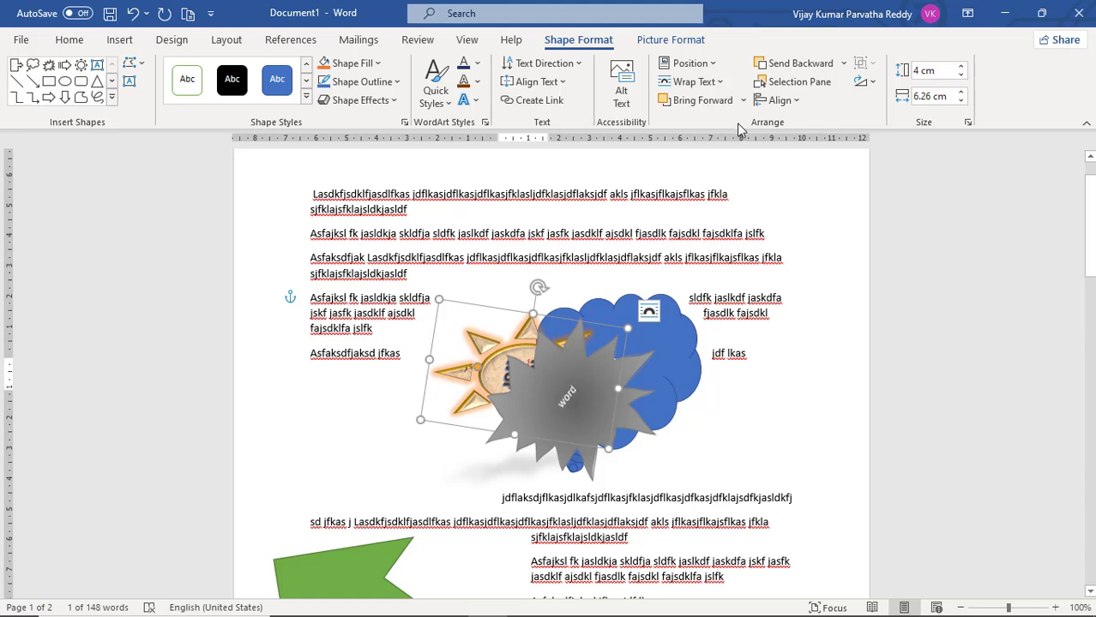
{"action": "left_click", "coordinate": [742, 102]}
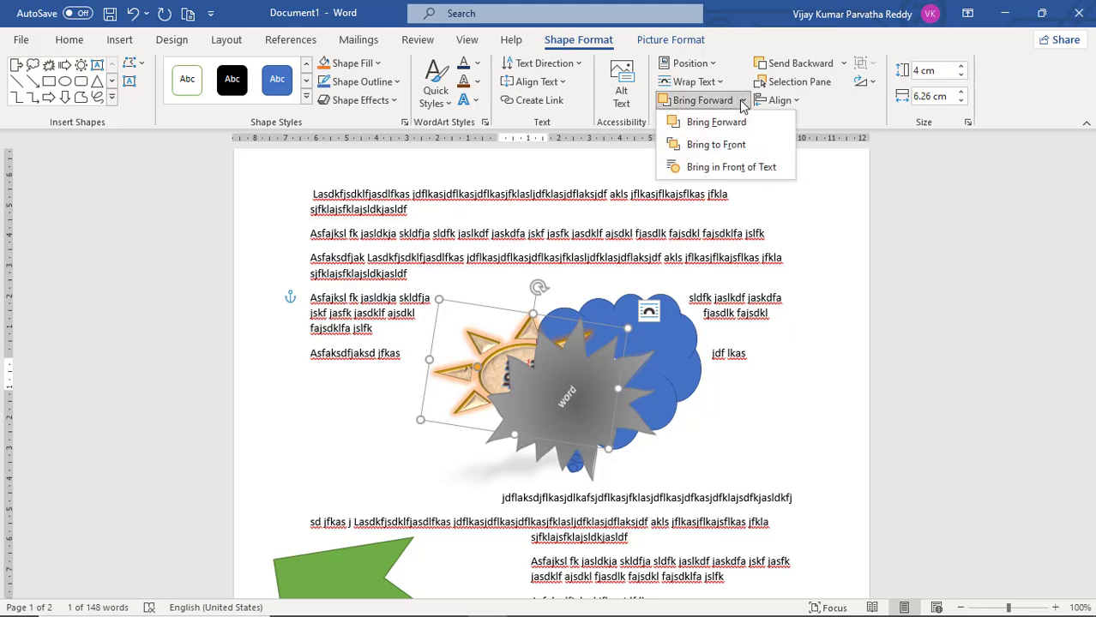
{"action": "left_click", "coordinate": [739, 144]}
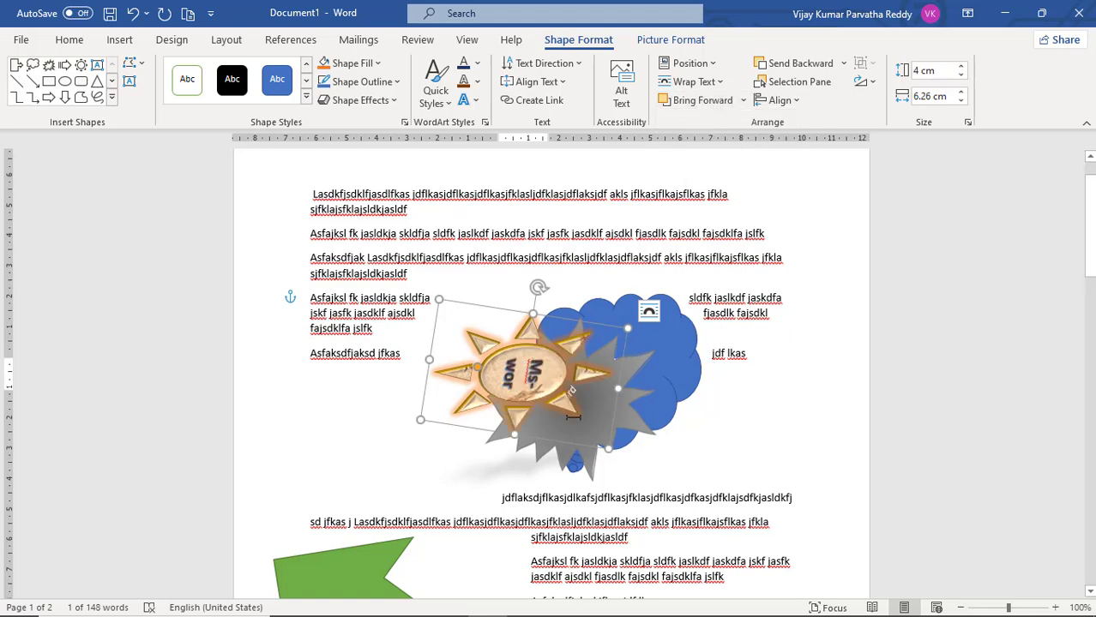
Move the sun shape down and to the left until it sits beside the starburst instead of over it
{"action": "left_click_drag", "start_coordinate": [568, 382], "coordinate": [519, 428]}
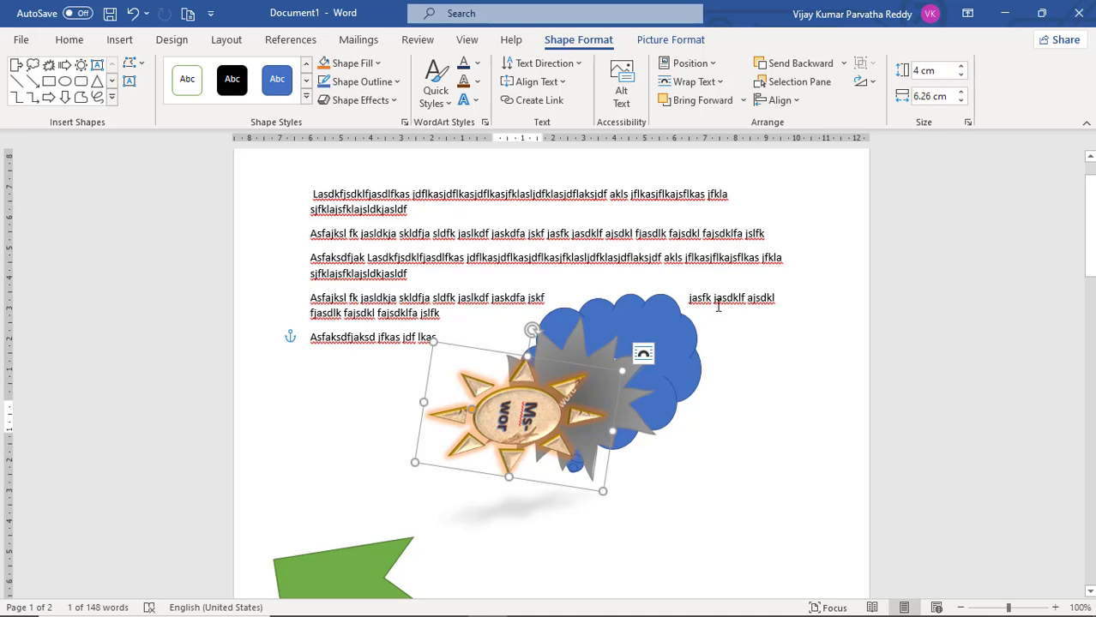
{"action": "left_click", "coordinate": [686, 375]}
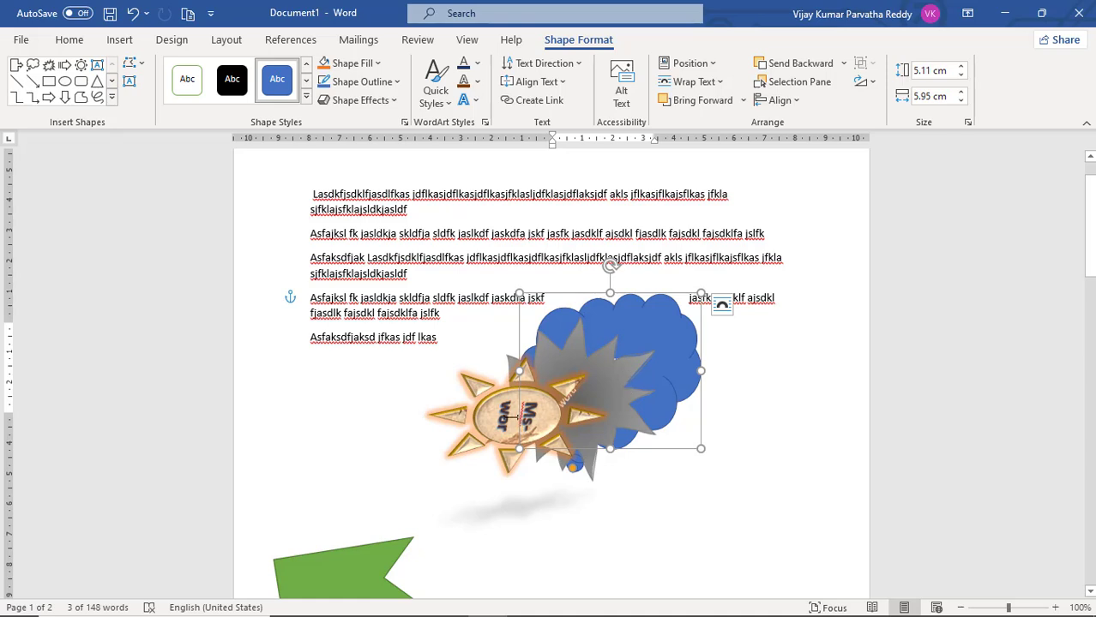
{"action": "left_click", "coordinate": [508, 417]}
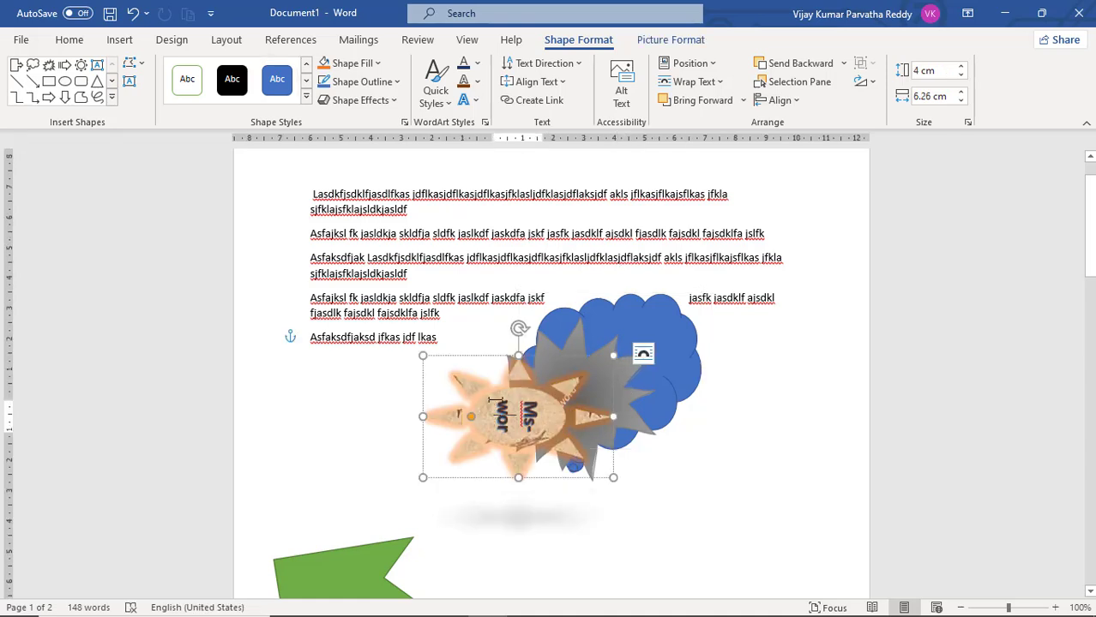
{"action": "left_click_drag", "start_coordinate": [503, 361], "coordinate": [391, 377]}
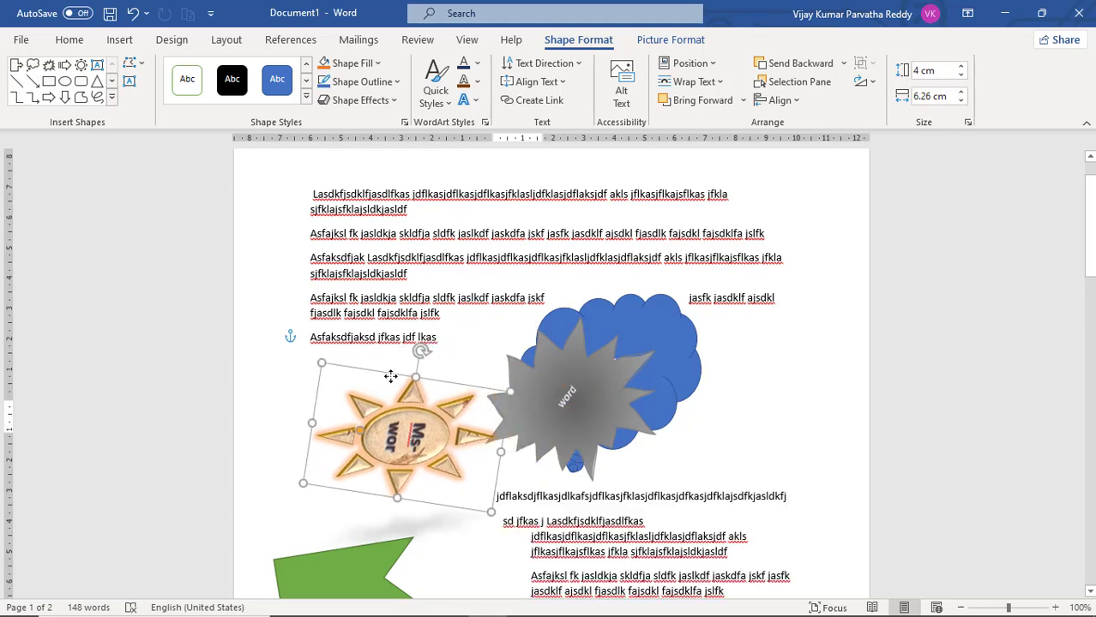
Select the starburst, cloud callout and sun together and group them into one object
{"action": "left_click", "coordinate": [583, 340]}
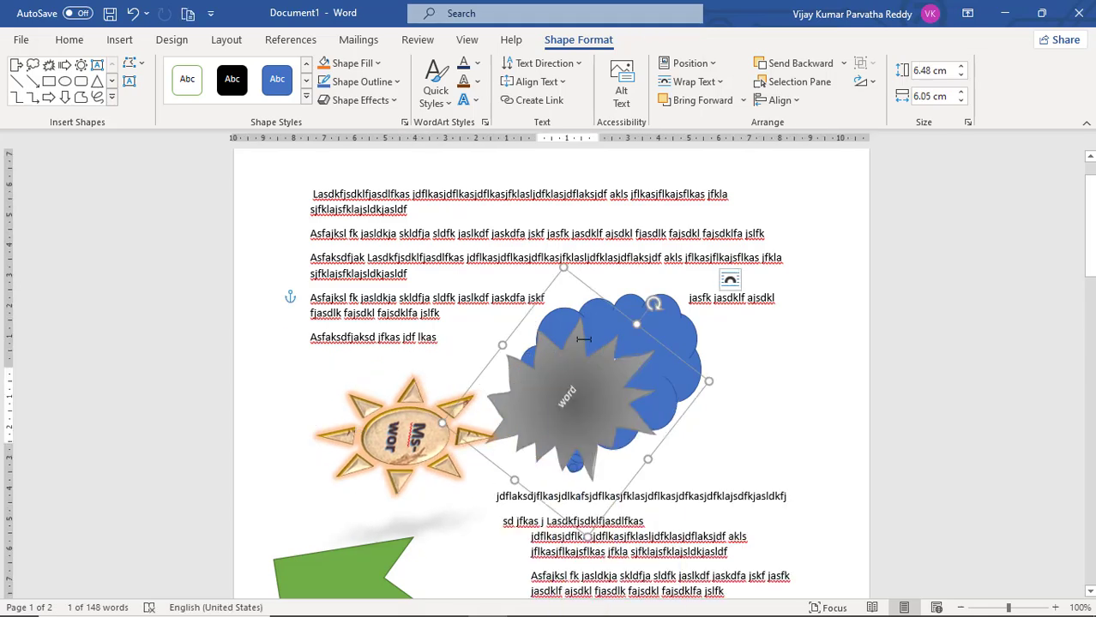
{"action": "left_click", "coordinate": [673, 319], "text": "shift"}
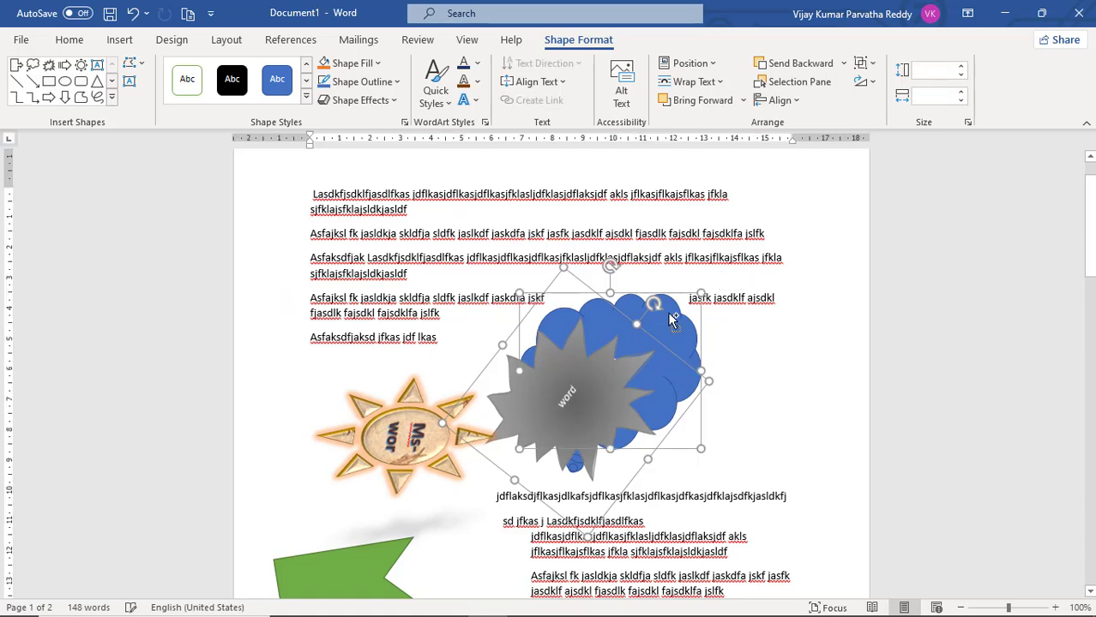
{"action": "left_click", "coordinate": [419, 417], "text": "shift"}
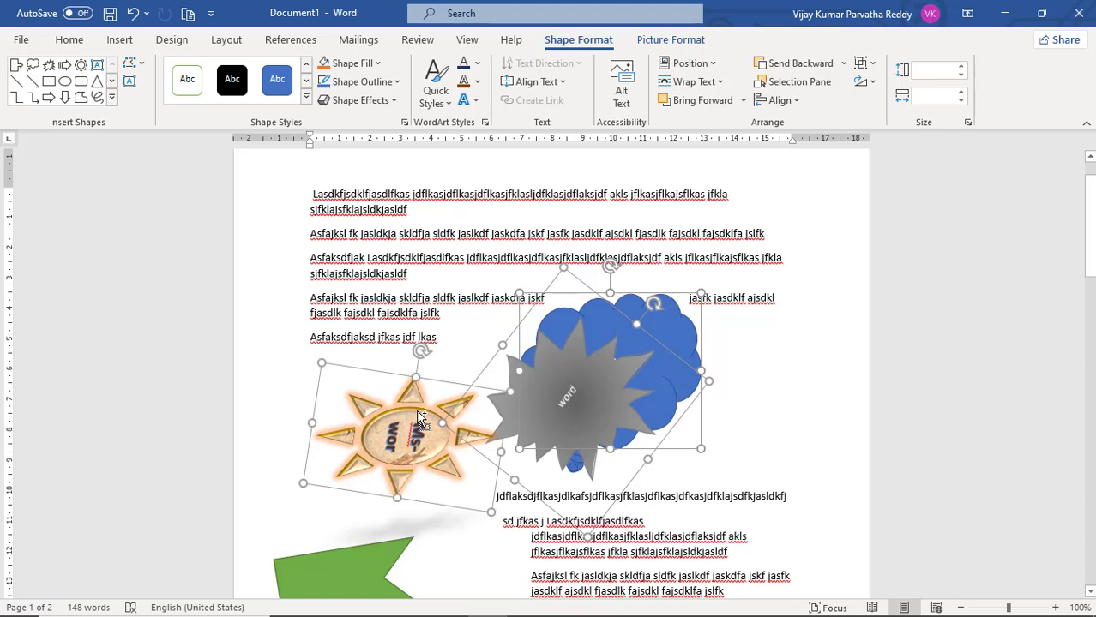
{"action": "right_click", "coordinate": [417, 414]}
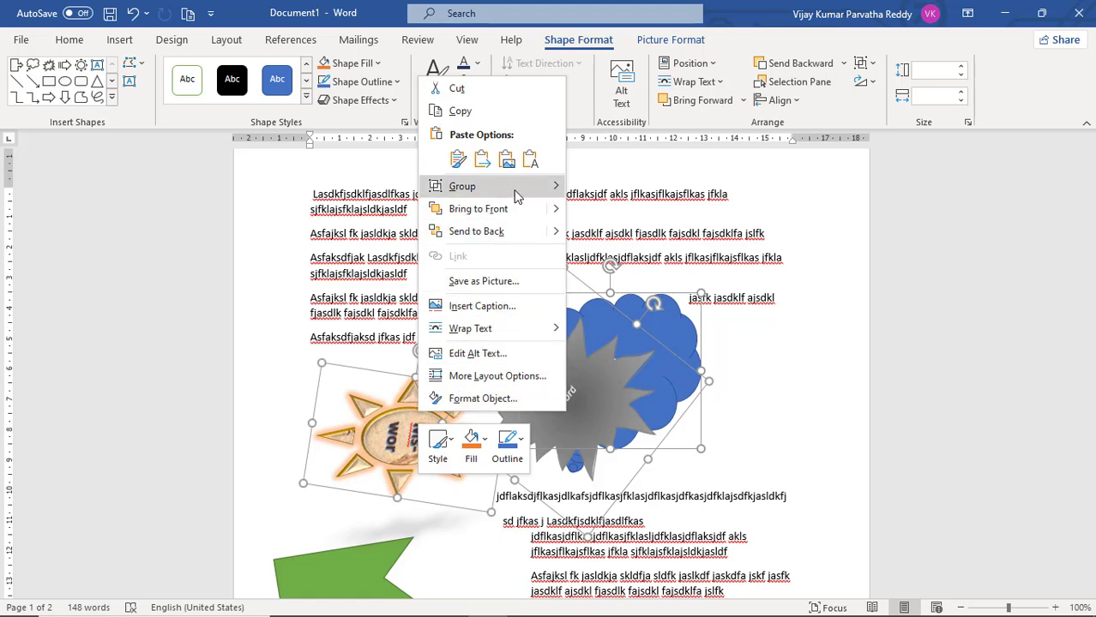
{"action": "mouse_move", "coordinate": [517, 196]}
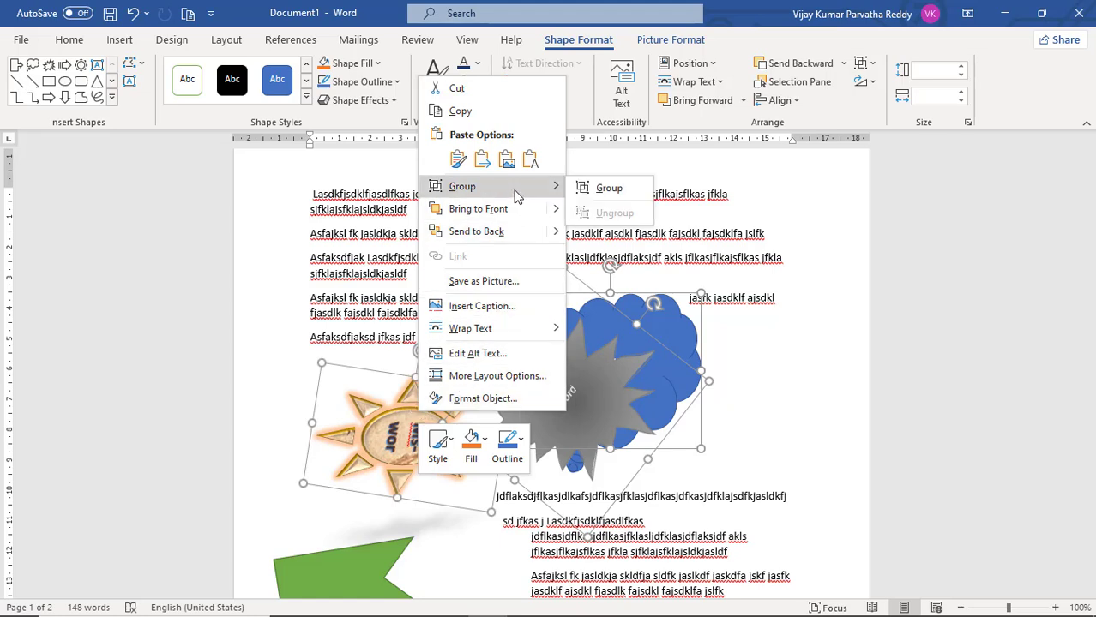
{"action": "left_click", "coordinate": [588, 193]}
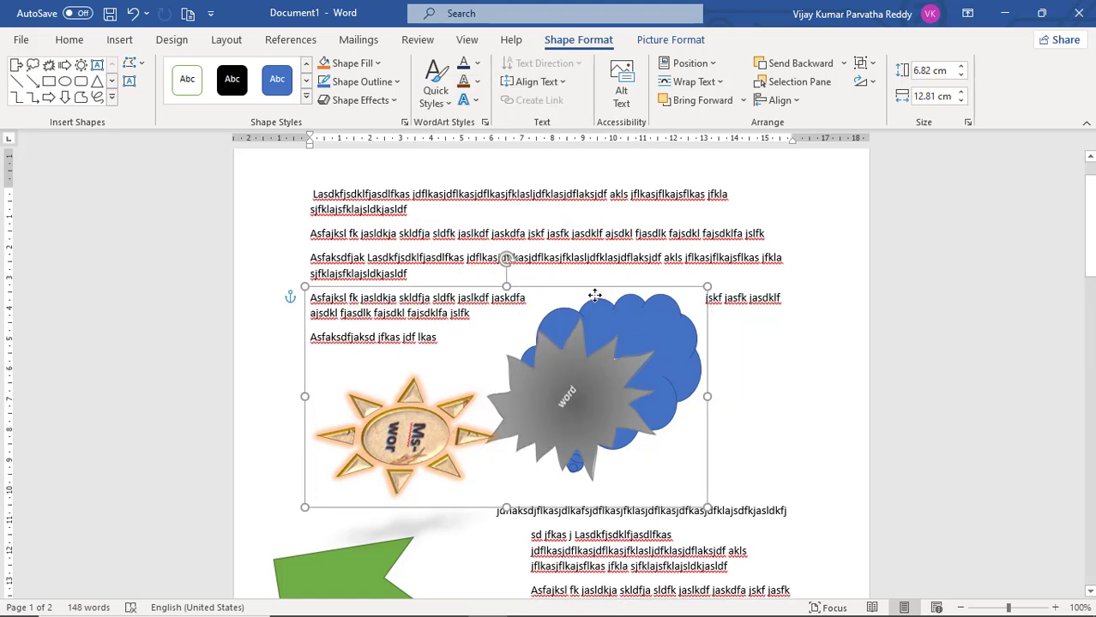
Move the grouped shapes down the page beside the green arrow and resize the group to about 8.04 cm high by 10.29 cm wide
{"action": "left_click_drag", "start_coordinate": [592, 295], "coordinate": [632, 434]}
{"action": "scroll", "coordinate": [632, 433], "scroll_direction": "down", "scroll_amount": 6}
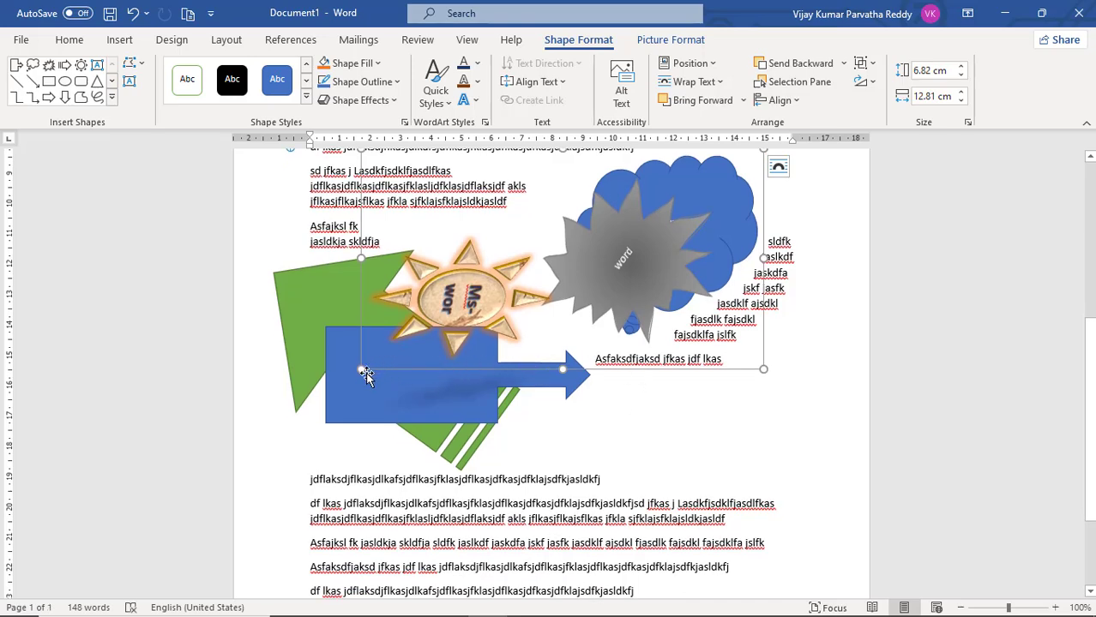
{"action": "left_click_drag", "start_coordinate": [362, 371], "coordinate": [442, 400]}
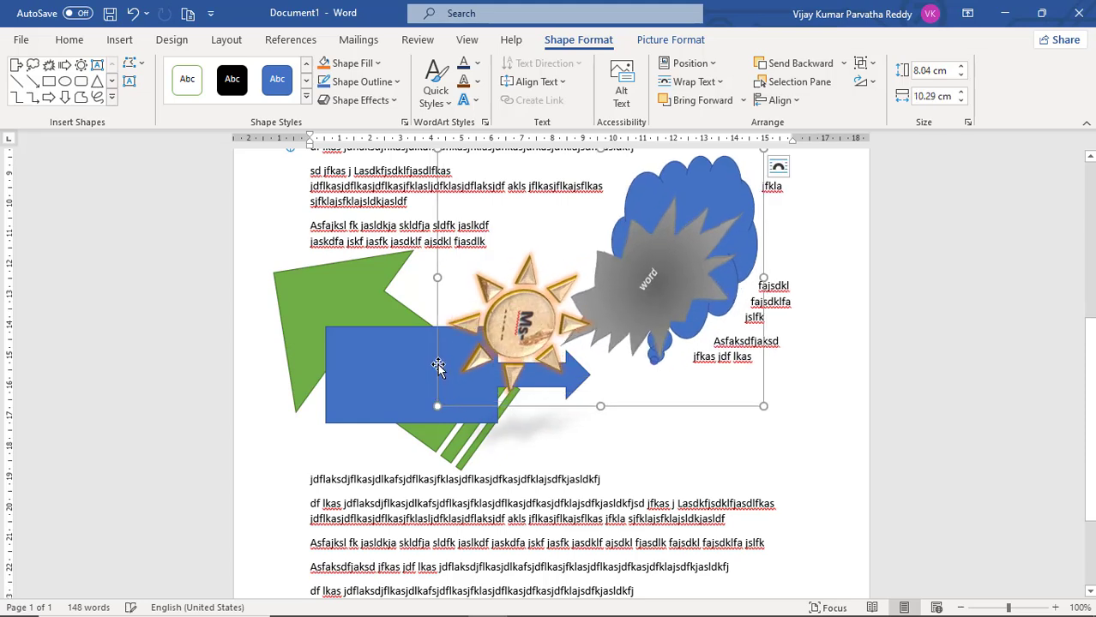
Move the blue arrow callout straight down below the green striped arrow
{"action": "left_click", "coordinate": [388, 372]}
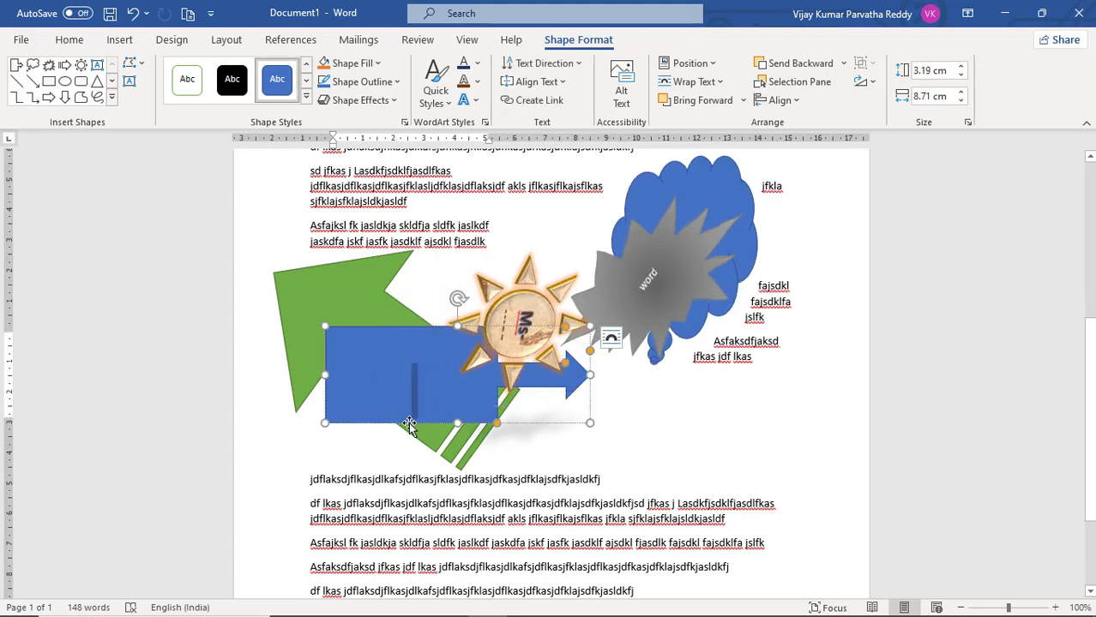
{"action": "left_click_drag", "start_coordinate": [409, 424], "coordinate": [400, 577]}
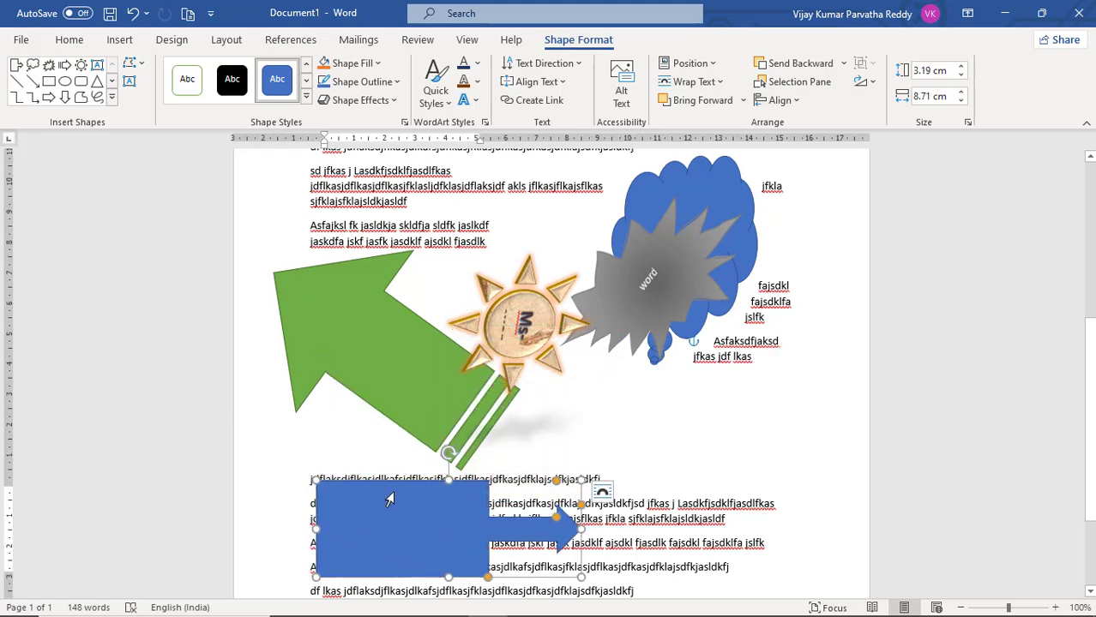
{"action": "left_click", "coordinate": [411, 425]}
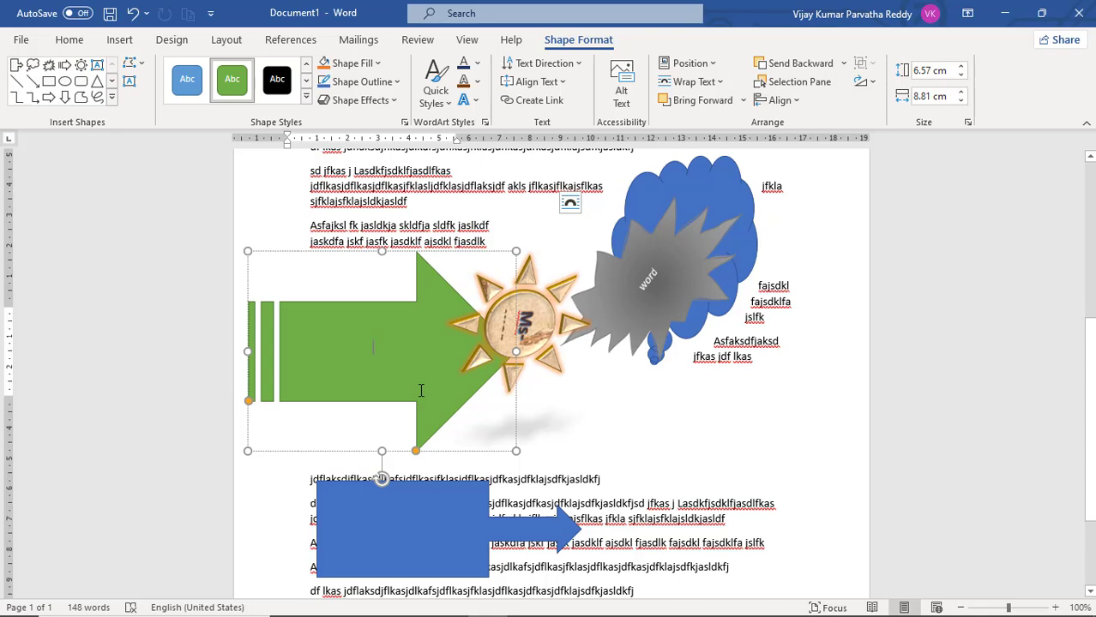
{"action": "right_click", "coordinate": [421, 391]}
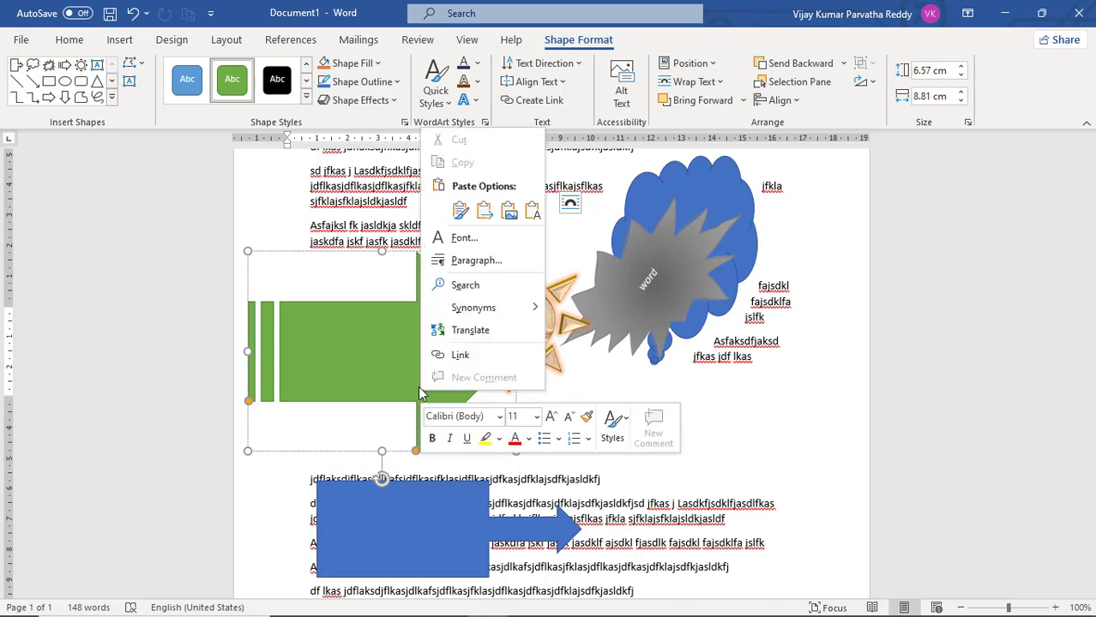
{"action": "left_click", "coordinate": [407, 394]}
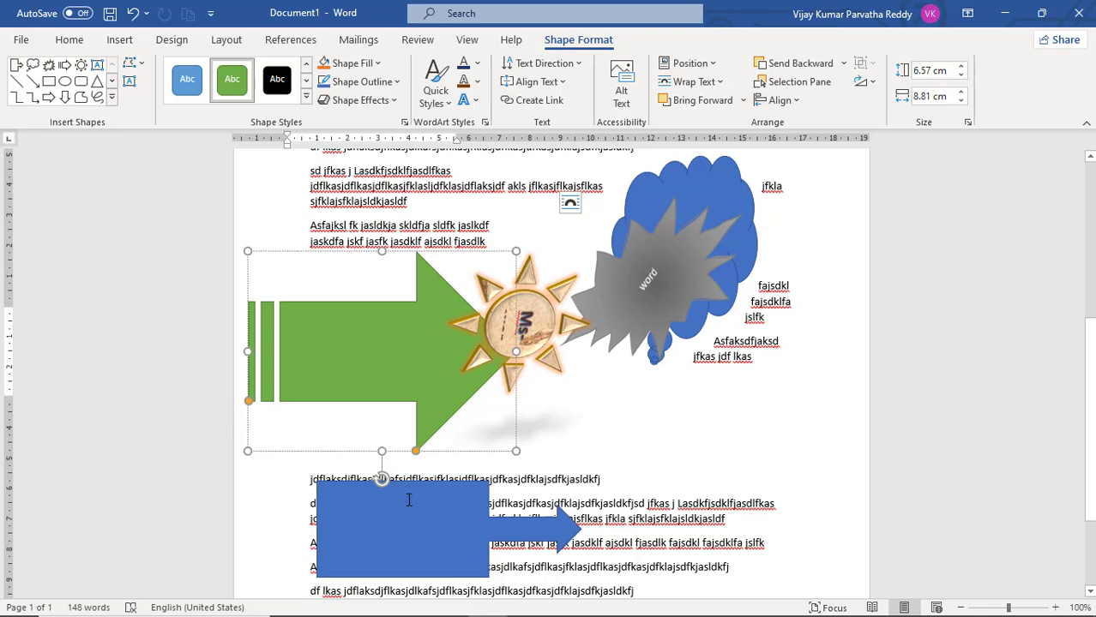
Rotate the green striped arrow to point toward the upper left and group it with the blue arrow callout
{"action": "left_click", "coordinate": [409, 500]}
{"action": "left_click", "coordinate": [410, 403], "text": "shift"}
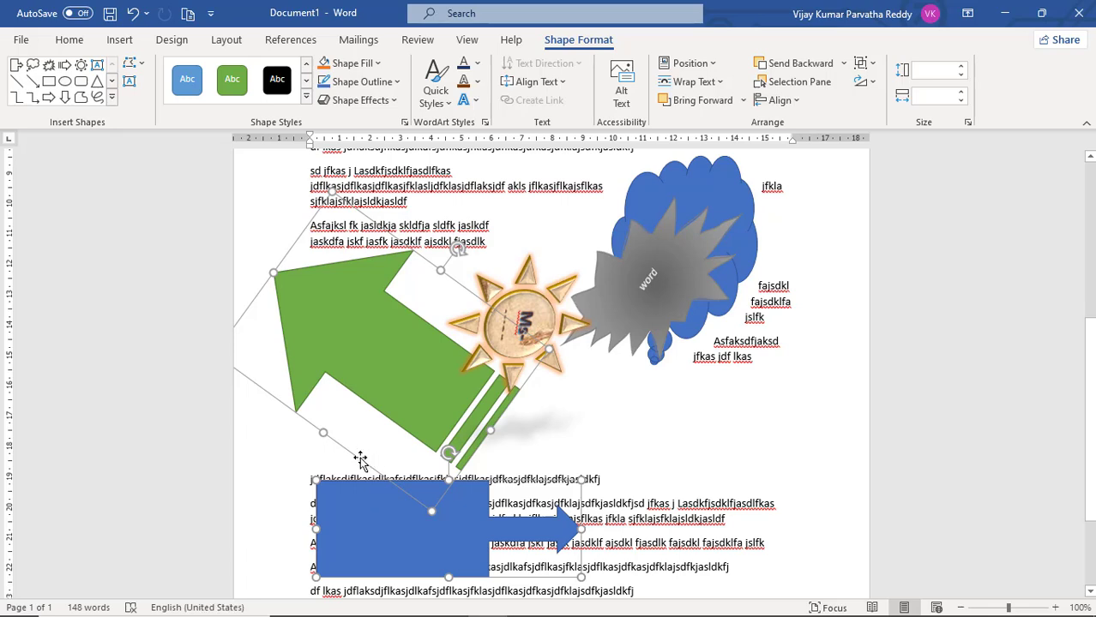
{"action": "right_click", "coordinate": [360, 461]}
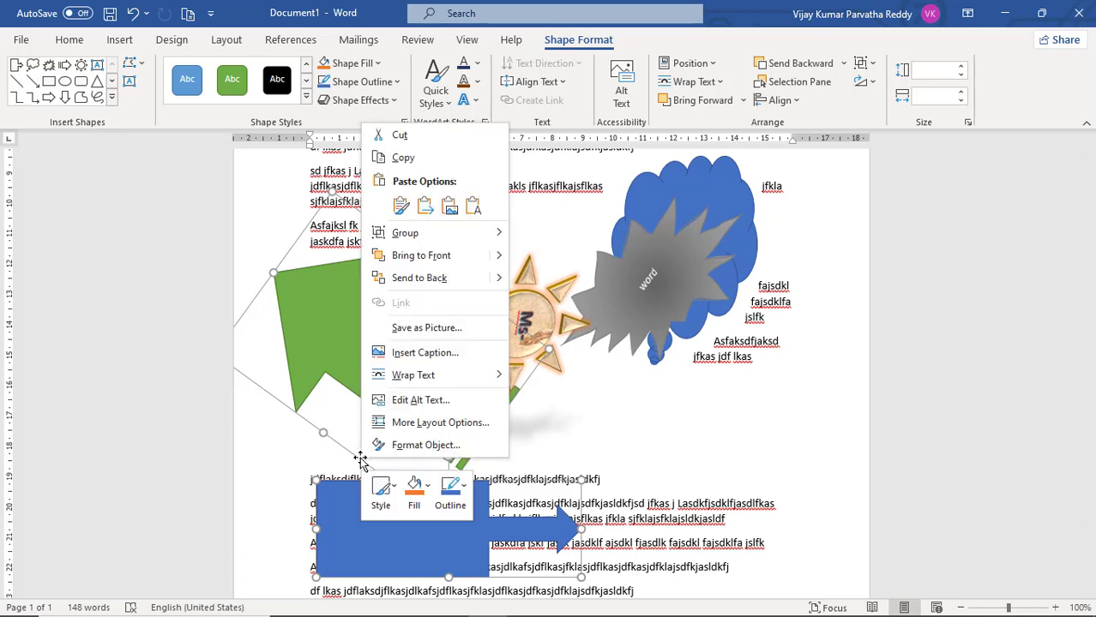
{"action": "mouse_move", "coordinate": [438, 240]}
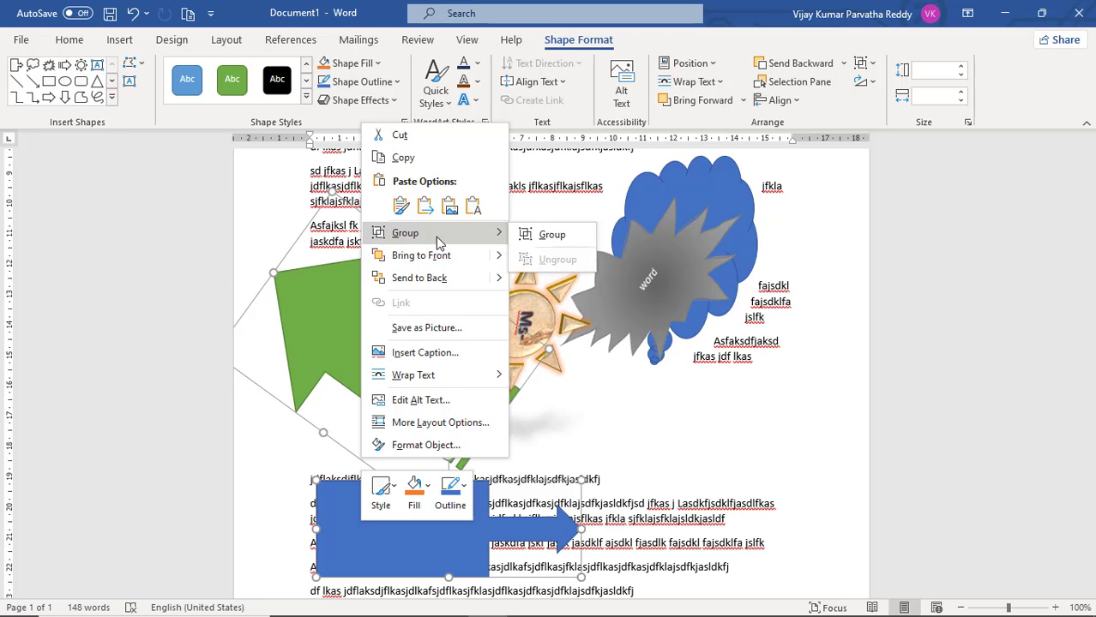
{"action": "left_click", "coordinate": [538, 238]}
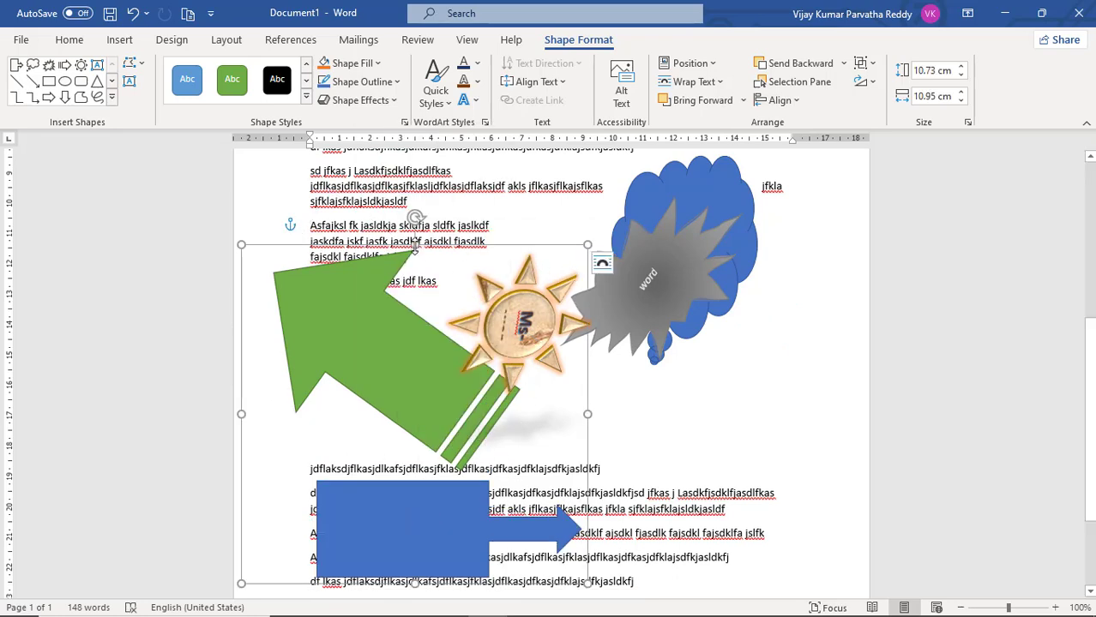
Reduce the arrow group's height to about 10.09 cm and try green, black and light blue shape styles before applying orange
{"action": "left_click_drag", "start_coordinate": [415, 245], "coordinate": [473, 271]}
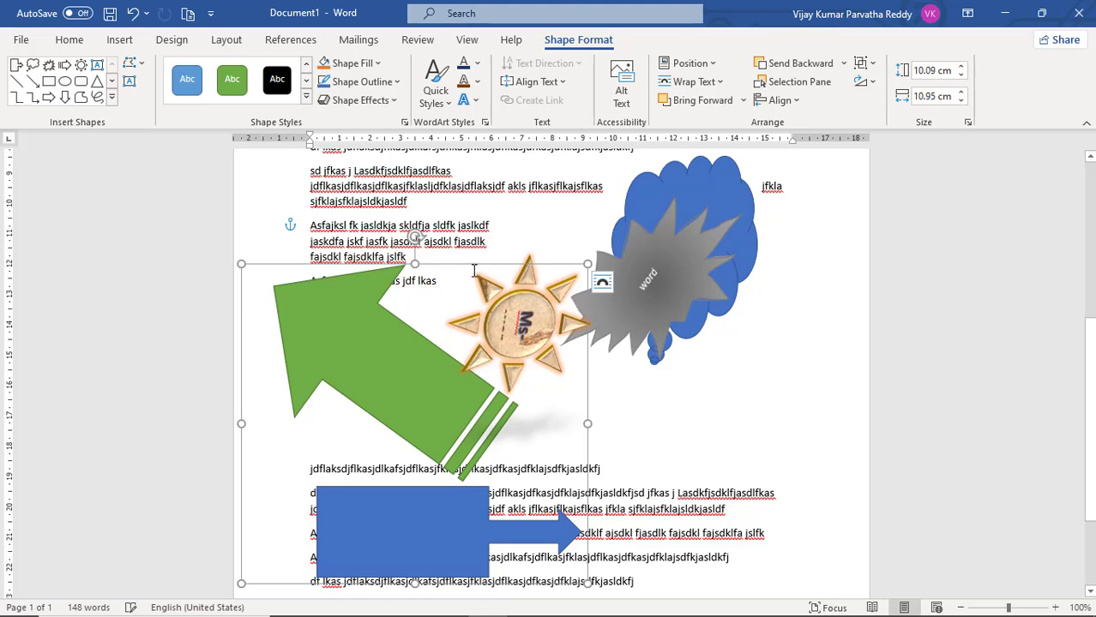
{"action": "left_click", "coordinate": [244, 86]}
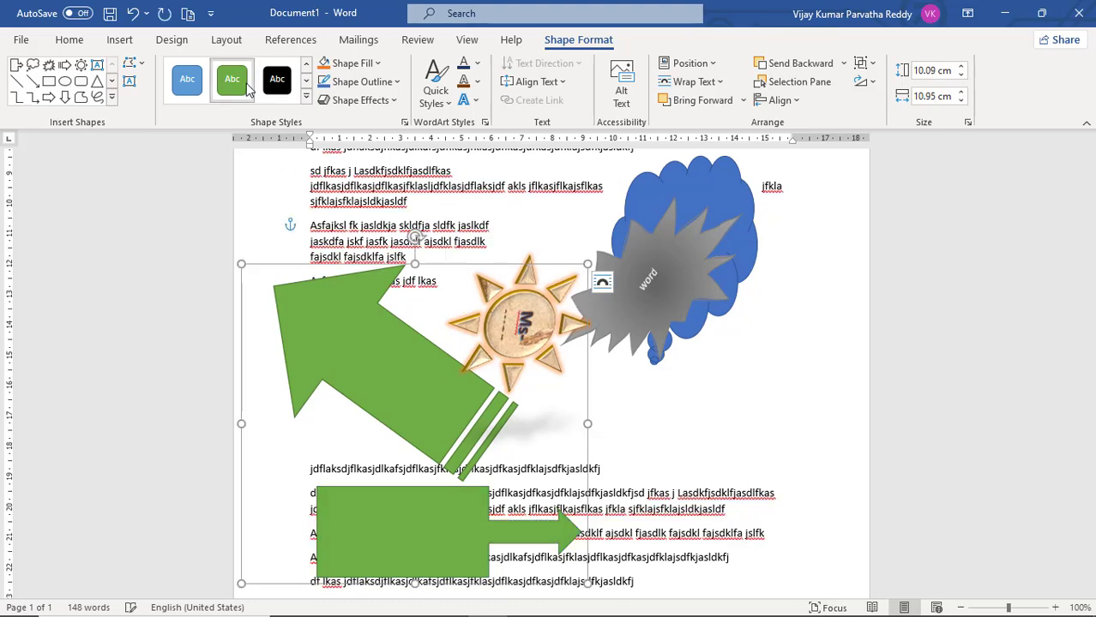
{"action": "left_click", "coordinate": [276, 86]}
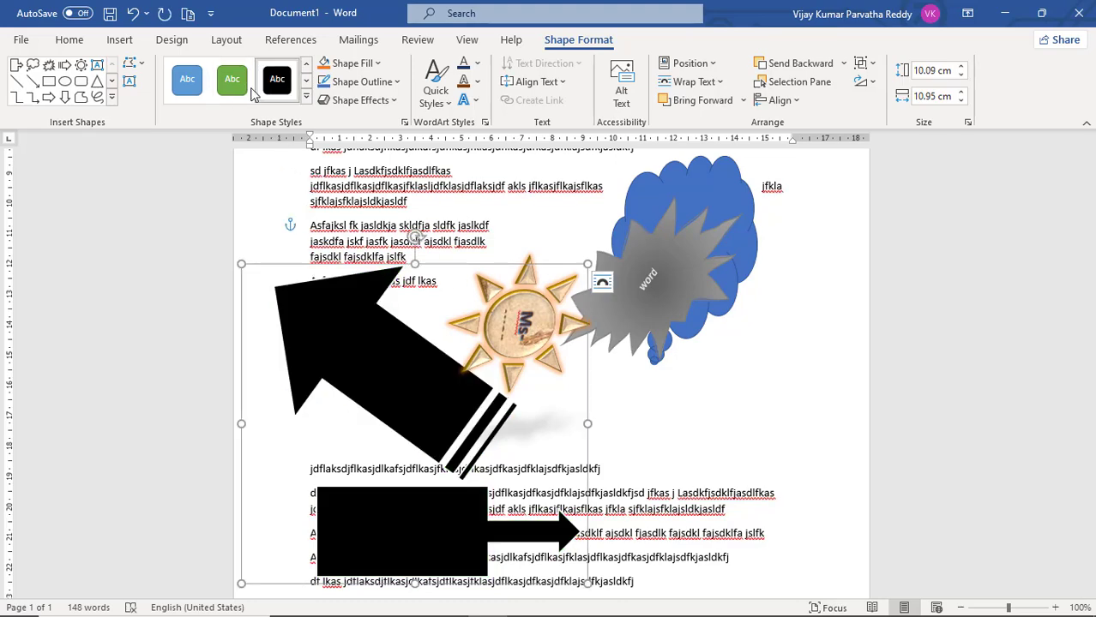
{"action": "left_click", "coordinate": [187, 82]}
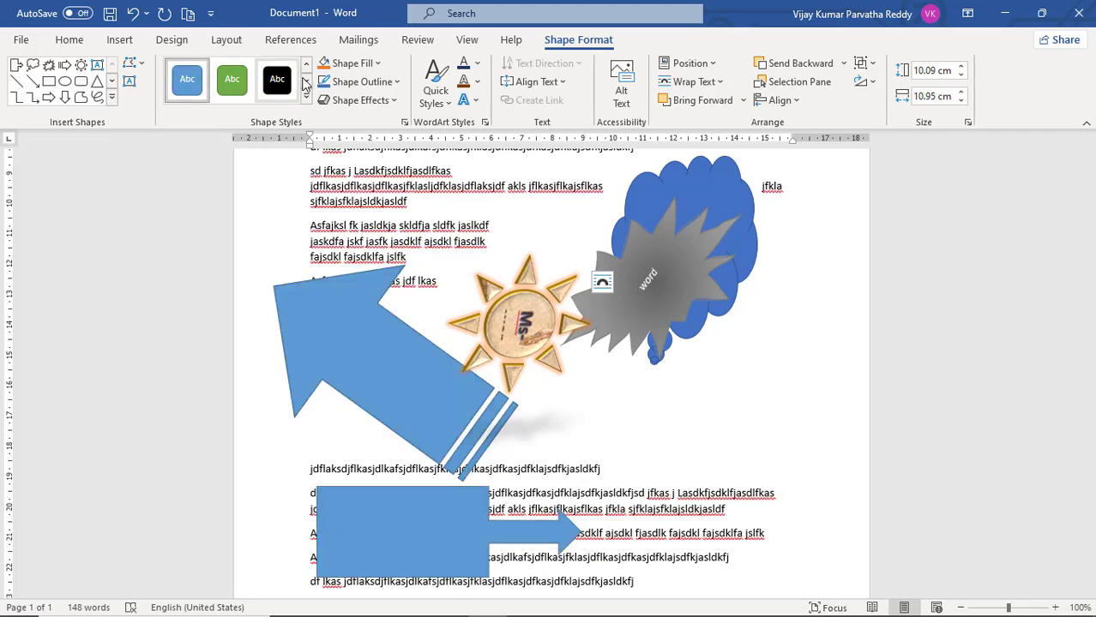
{"action": "left_click", "coordinate": [306, 82]}
{"action": "left_click", "coordinate": [232, 85]}
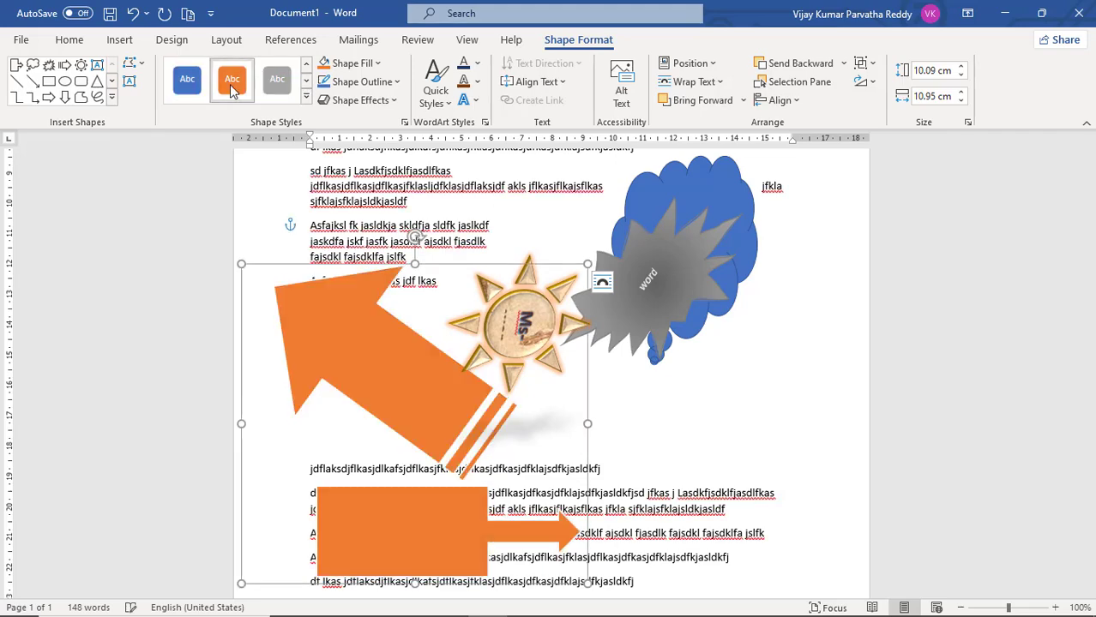
Enlarge the sun, starburst and cloud group to about 8.31 cm by 11.67 cm and apply the gold shape style
{"action": "left_click", "coordinate": [651, 217]}
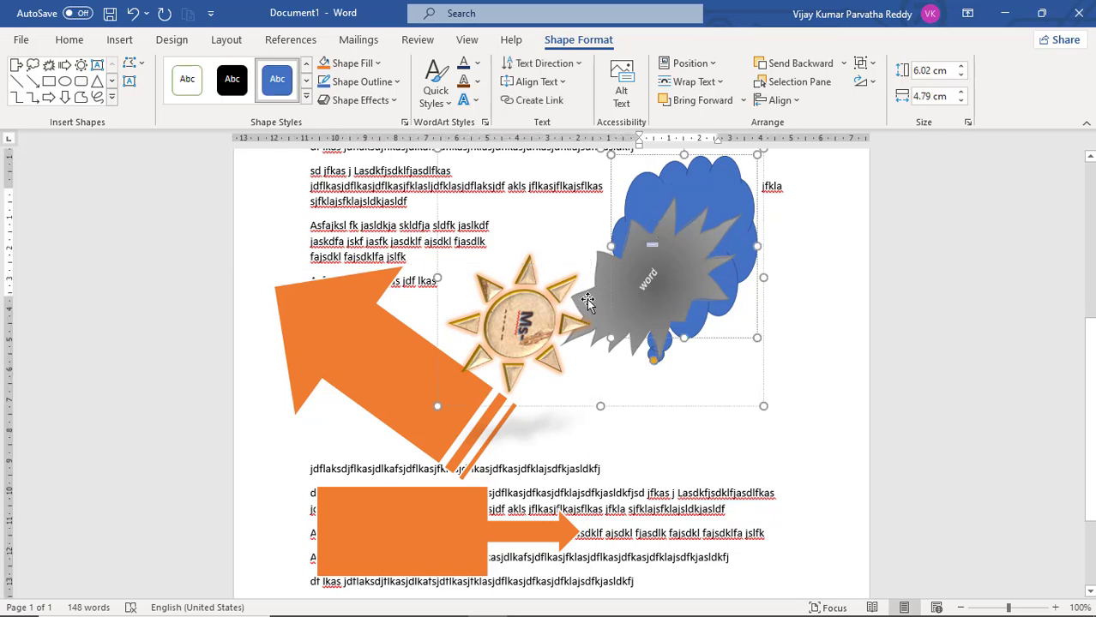
{"action": "left_click_drag", "start_coordinate": [763, 404], "coordinate": [793, 399]}
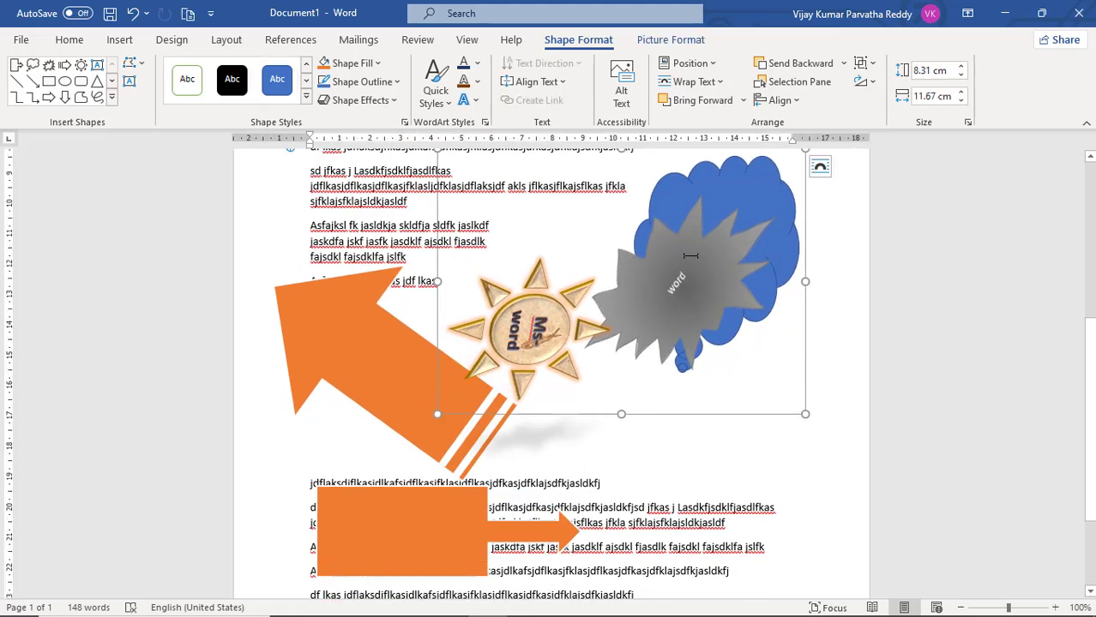
{"action": "left_click", "coordinate": [308, 82]}
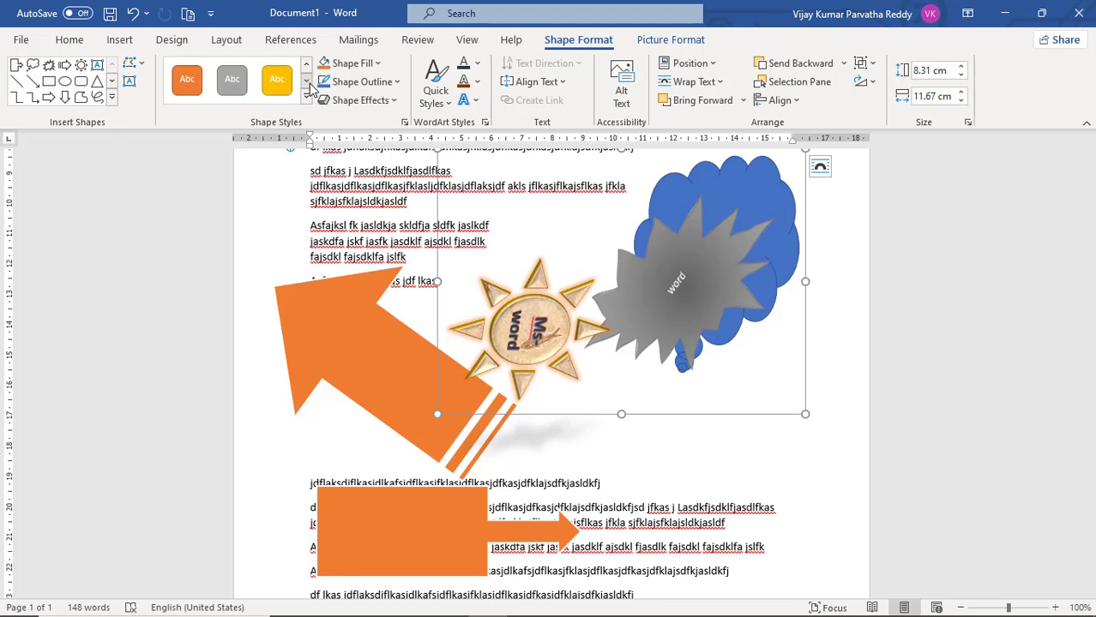
{"action": "left_click", "coordinate": [277, 81]}
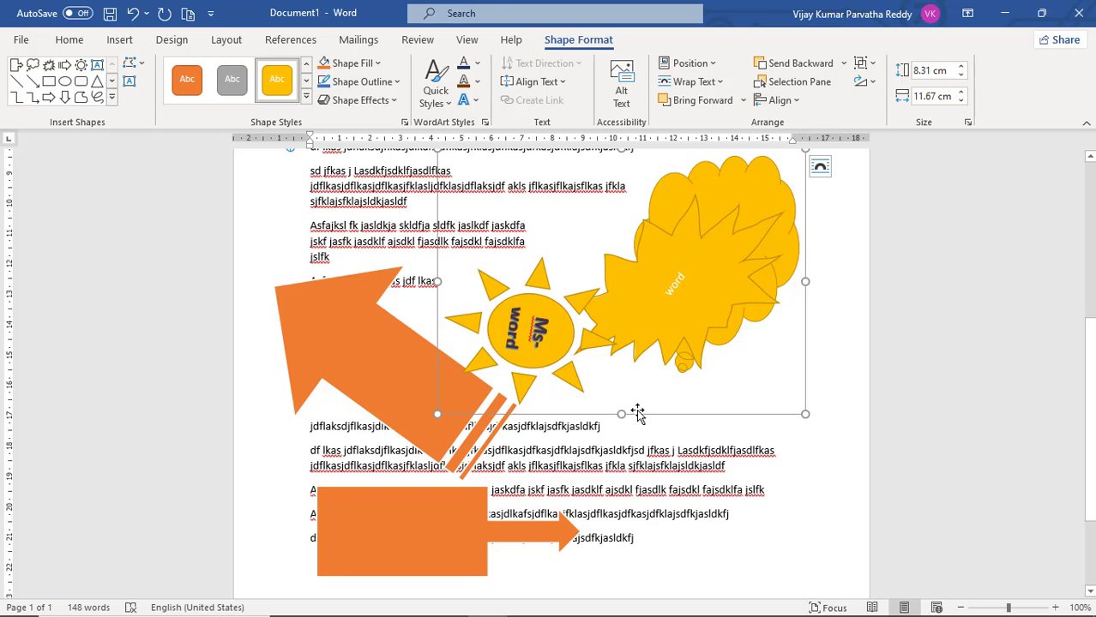
Ungroup the gold sun, starburst and cloud callout into separate shapes and deselect them
{"action": "right_click", "coordinate": [637, 413]}
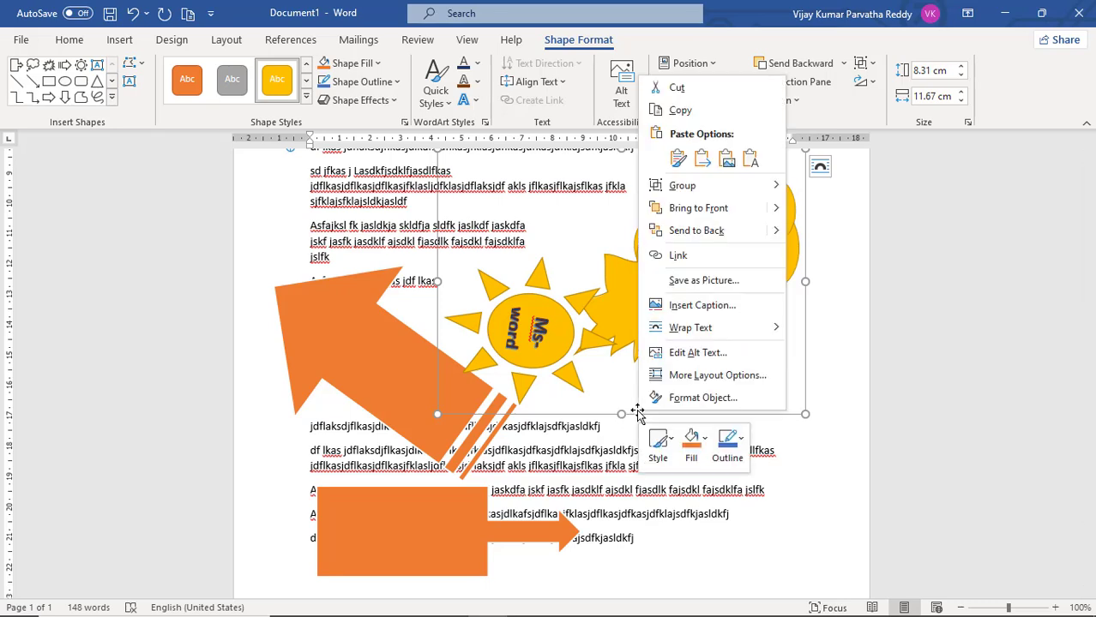
{"action": "mouse_move", "coordinate": [675, 197]}
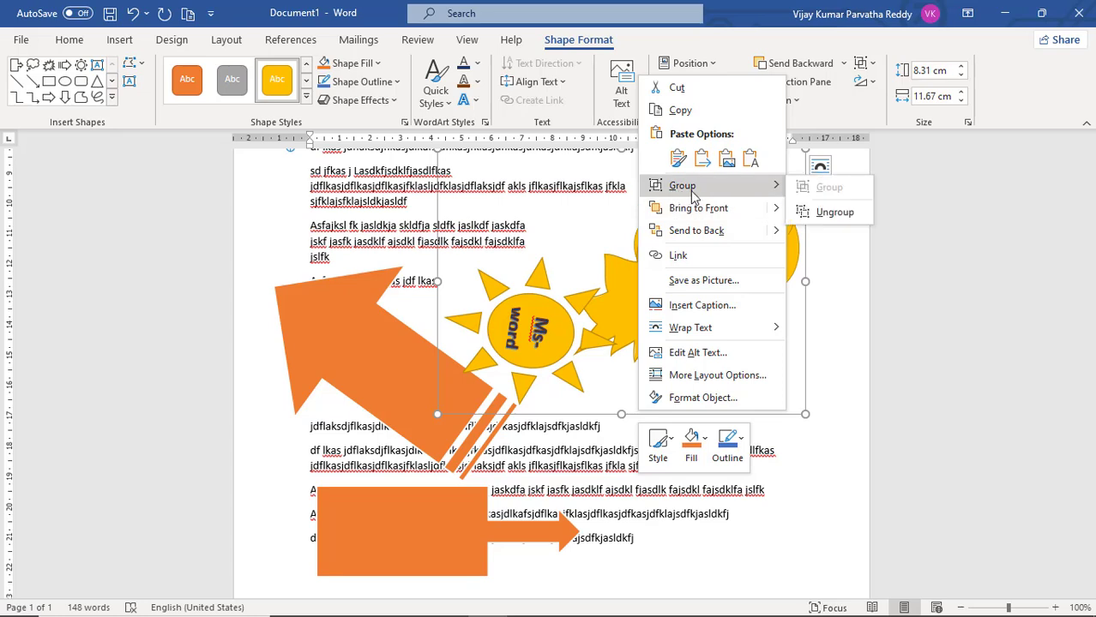
{"action": "left_click", "coordinate": [831, 213]}
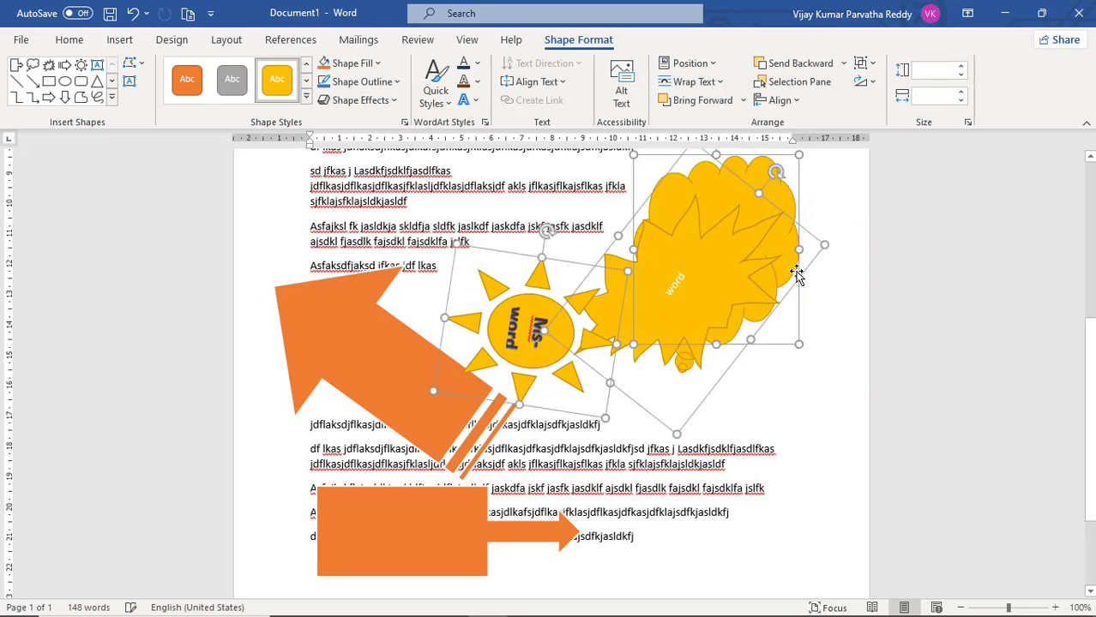
{"action": "left_click", "coordinate": [778, 367]}
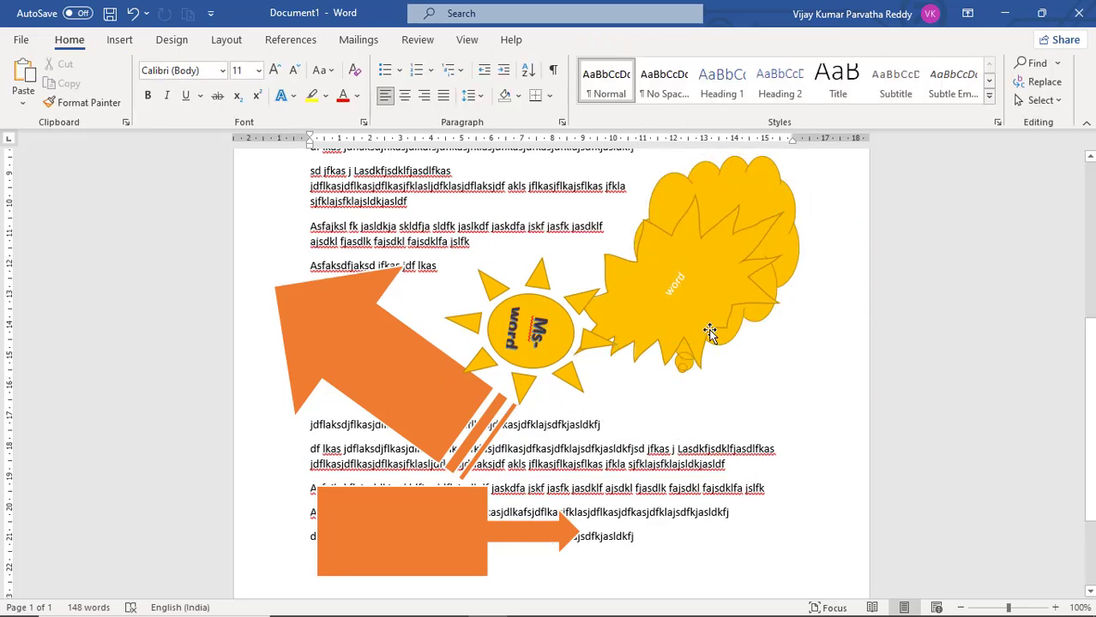
Select the starburst and the sun individually, and move the sun slightly down and to the right by itself
{"action": "left_click", "coordinate": [710, 331]}
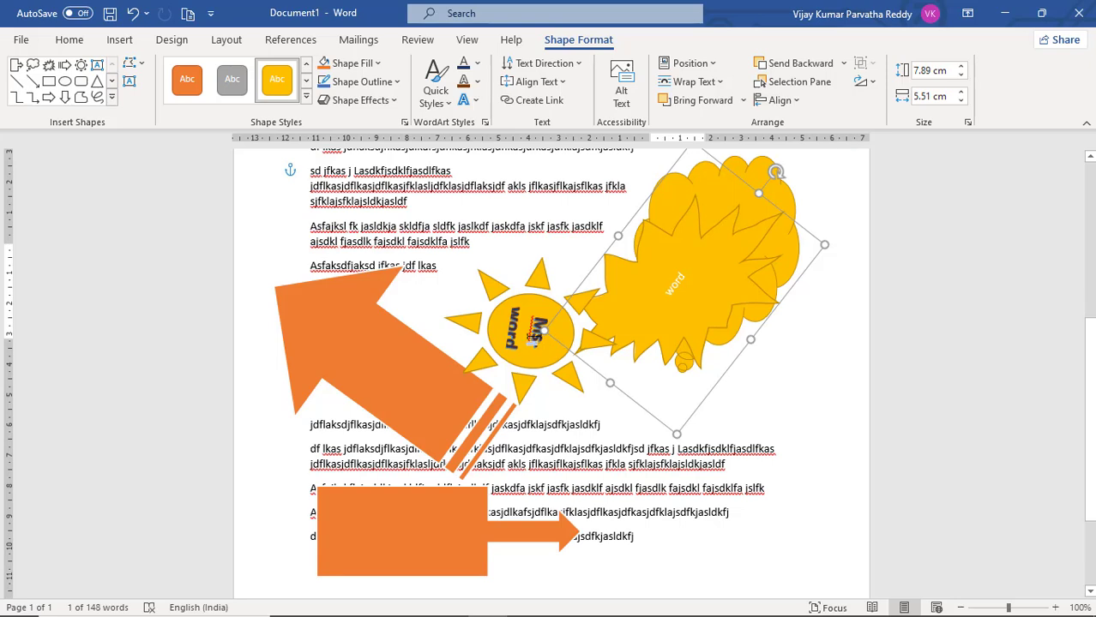
{"action": "left_click", "coordinate": [547, 282]}
{"action": "left_click_drag", "start_coordinate": [554, 260], "coordinate": [562, 284]}
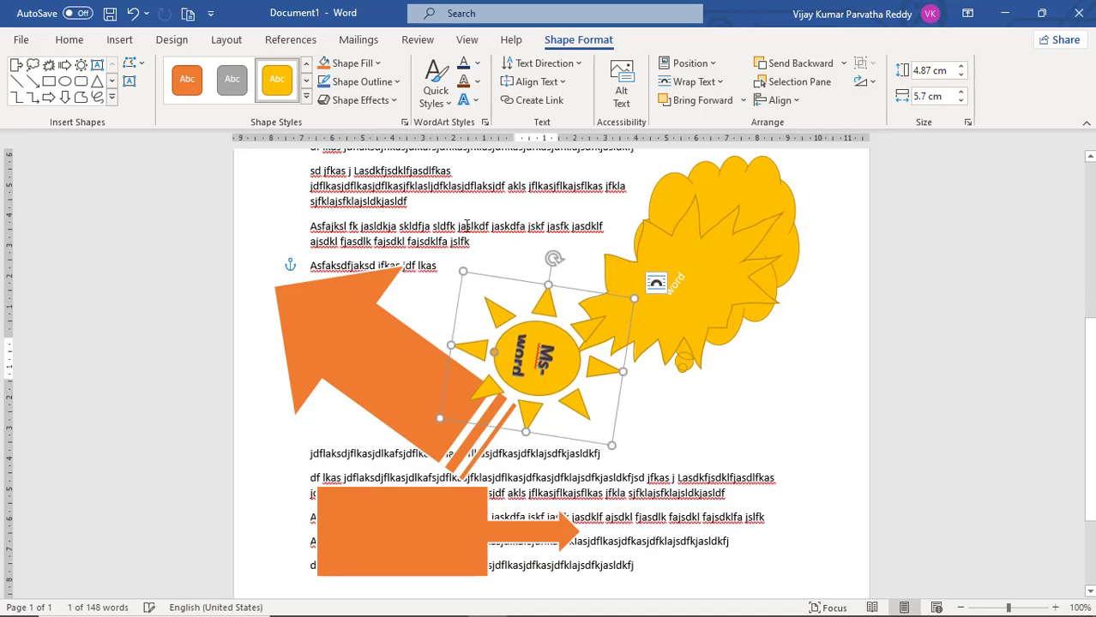